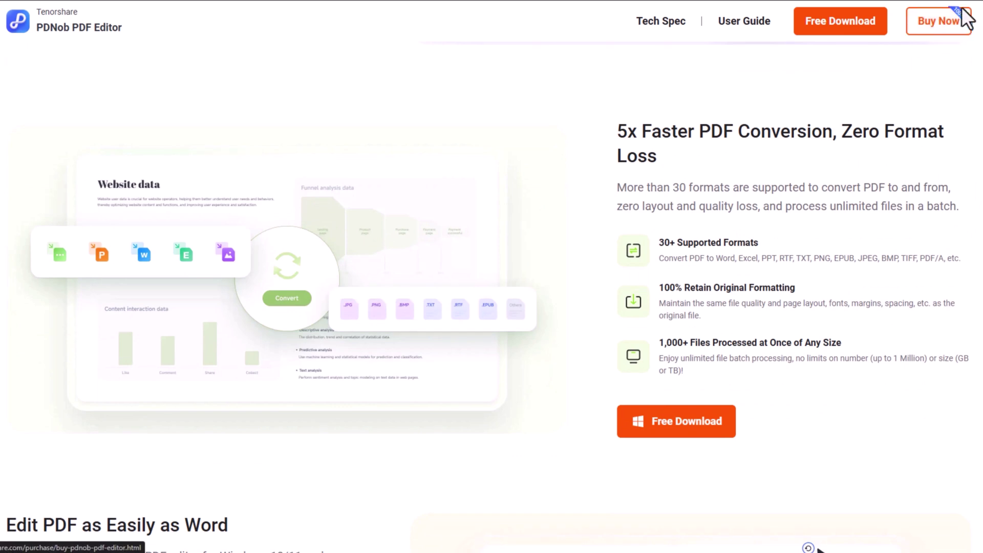
- Review the product page's conversion, editing and OCR features, then the Annotate, Encrypt, Organize and Screen Record feature descriptions
{"action": "left_click", "coordinate": [958, 22]}
{"action": "scroll", "coordinate": [812, 219], "scroll_direction": "down", "scroll_amount": 8}
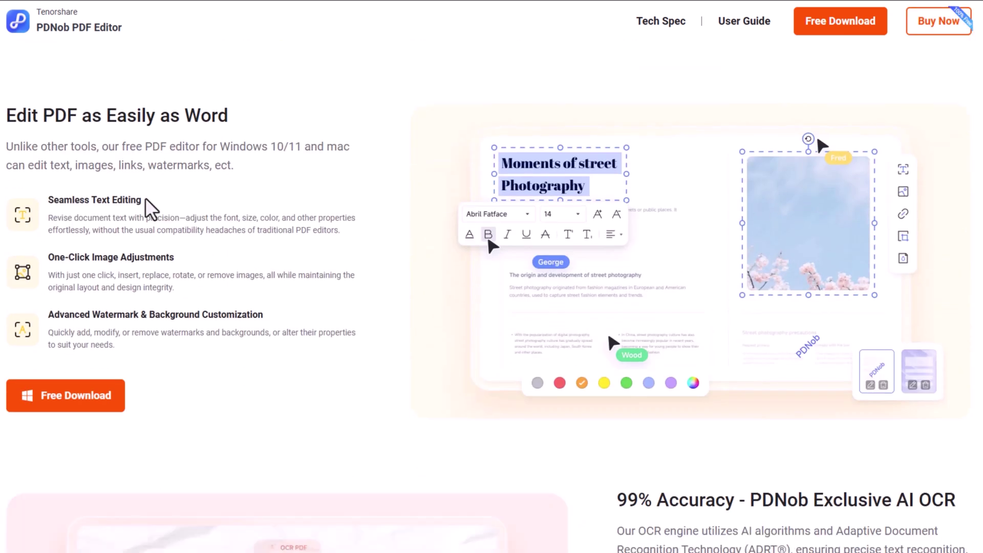
{"action": "scroll", "coordinate": [524, 293], "scroll_direction": "down", "scroll_amount": 2}
{"action": "scroll", "coordinate": [517, 287], "scroll_direction": "down", "scroll_amount": 5}
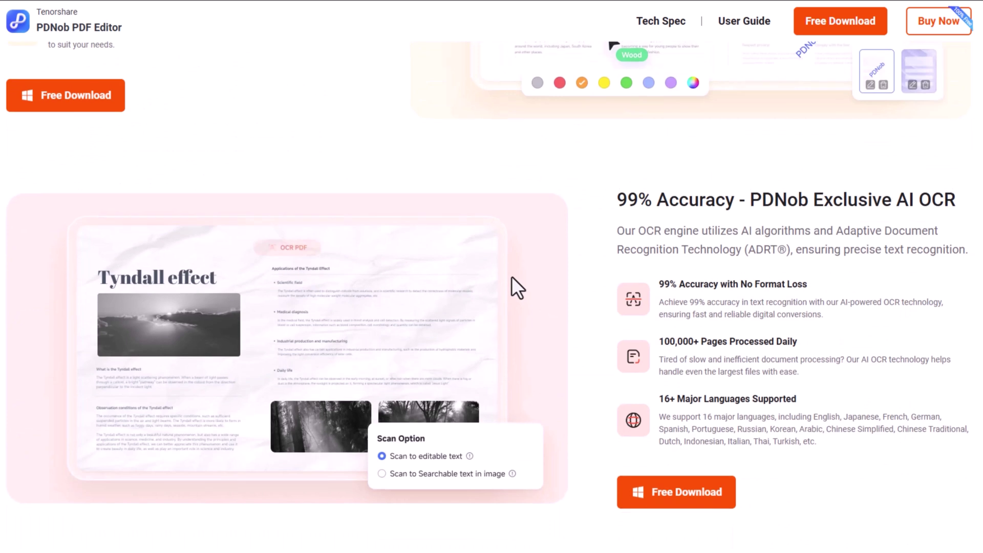
{"action": "scroll", "coordinate": [901, 286], "scroll_direction": "down", "scroll_amount": 9}
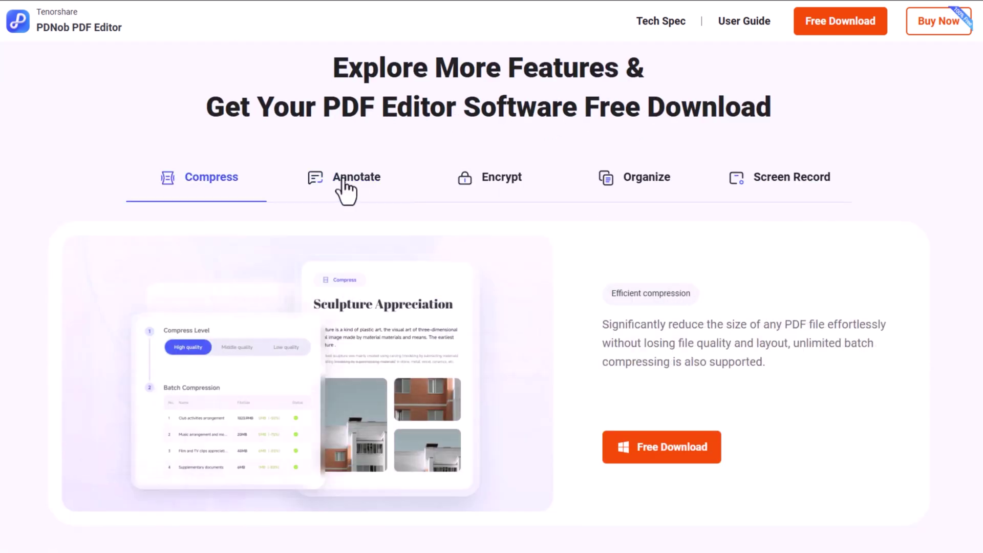
{"action": "left_click", "coordinate": [358, 179]}
{"action": "left_click", "coordinate": [507, 179]}
{"action": "left_click", "coordinate": [643, 182]}
{"action": "left_click", "coordinate": [785, 182]}
{"action": "scroll", "coordinate": [822, 251], "scroll_direction": "down", "scroll_amount": 5}
{"action": "scroll", "coordinate": [817, 251], "scroll_direction": "down", "scroll_amount": 5}
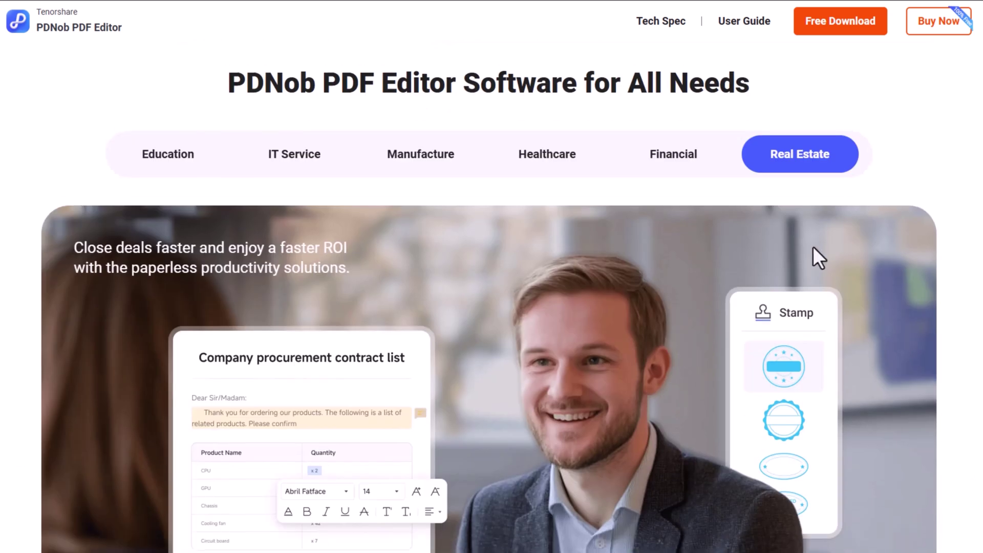
- View the industry use cases for Education, IT Service, Manufacture, Healthcare, Real Estate and Financial
{"action": "left_click", "coordinate": [170, 150]}
{"action": "scroll", "coordinate": [171, 153], "scroll_direction": "down", "scroll_amount": 1}
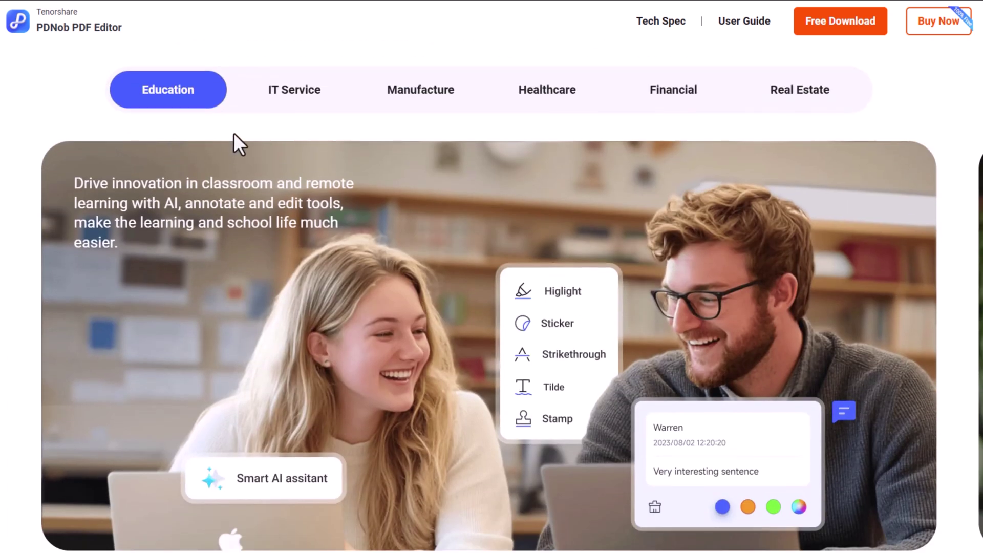
{"action": "left_click", "coordinate": [293, 96]}
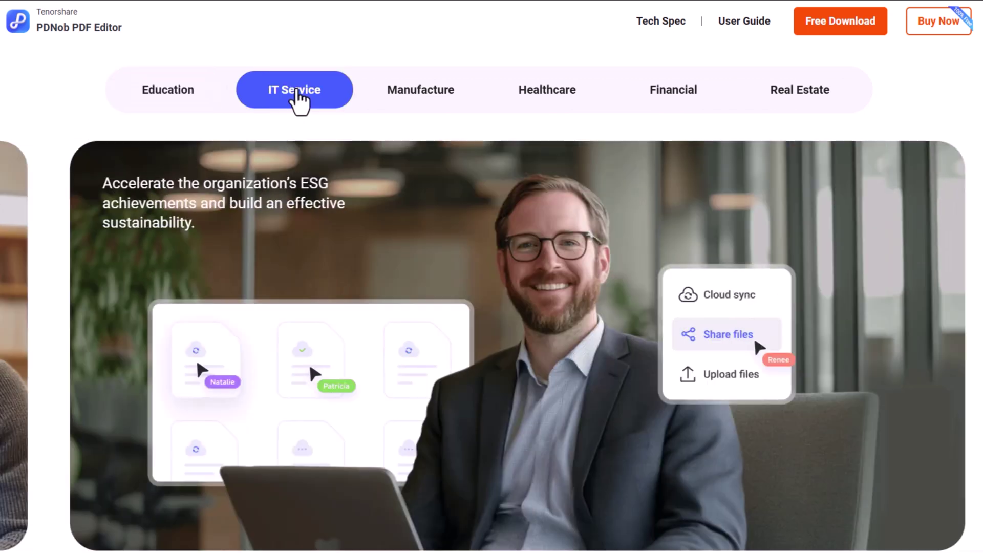
{"action": "left_click", "coordinate": [435, 92]}
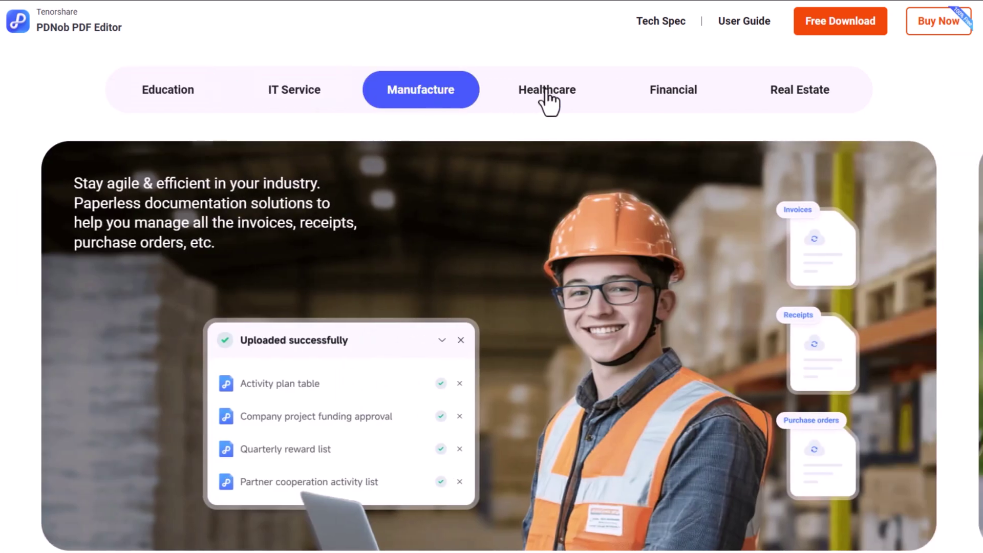
{"action": "left_click", "coordinate": [544, 95]}
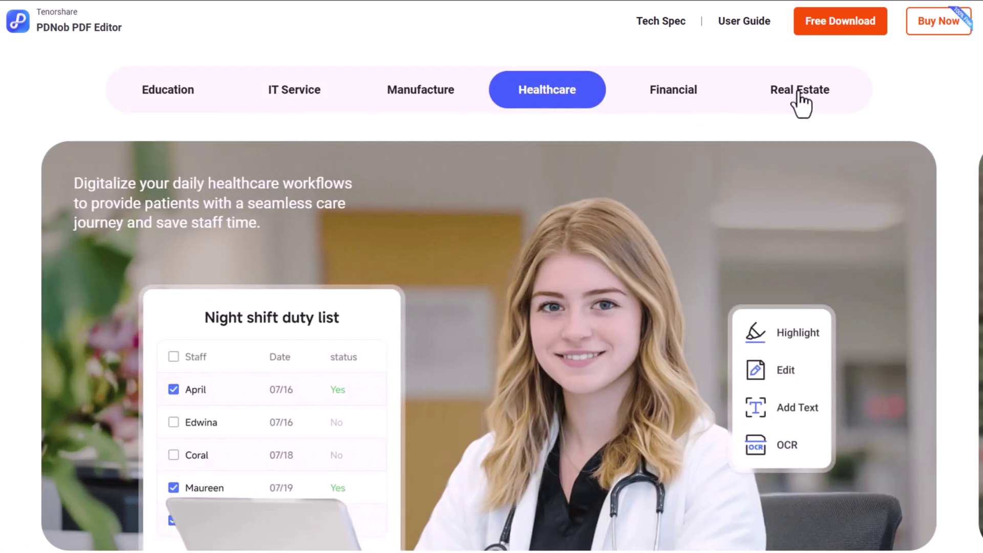
{"action": "left_click", "coordinate": [798, 93]}
{"action": "left_click", "coordinate": [693, 94]}
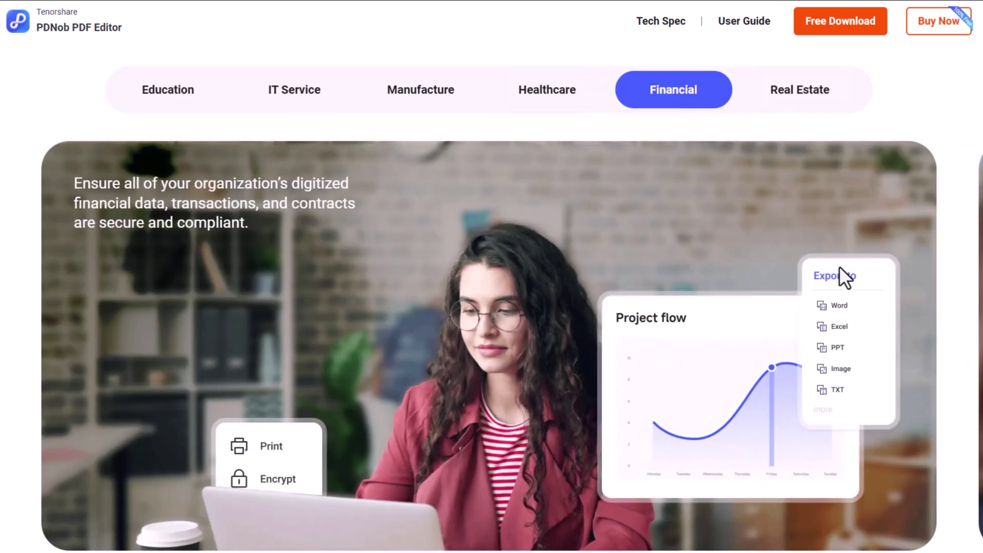
- Download the PDNob PDF Editor installer from the product page and install the program
{"action": "scroll", "coordinate": [839, 266], "scroll_direction": "down", "scroll_amount": 8}
{"action": "scroll", "coordinate": [803, 230], "scroll_direction": "down", "scroll_amount": 5}
{"action": "scroll", "coordinate": [800, 226], "scroll_direction": "up", "scroll_amount": 2}
{"action": "left_click", "coordinate": [835, 327]}
{"action": "left_click", "coordinate": [836, 327]}
{"action": "left_click", "coordinate": [836, 327]}
{"action": "left_click", "coordinate": [839, 328]}
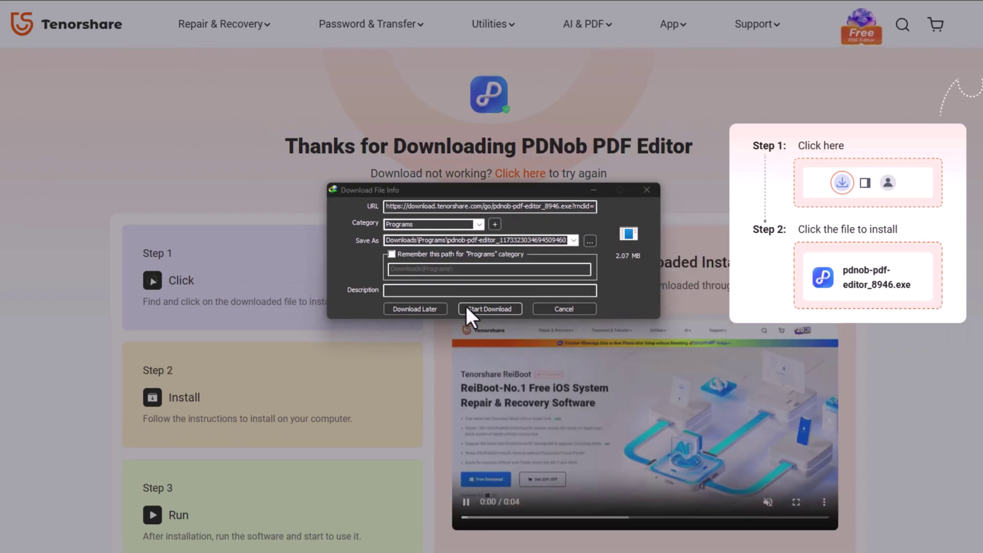
{"action": "left_click", "coordinate": [467, 307]}
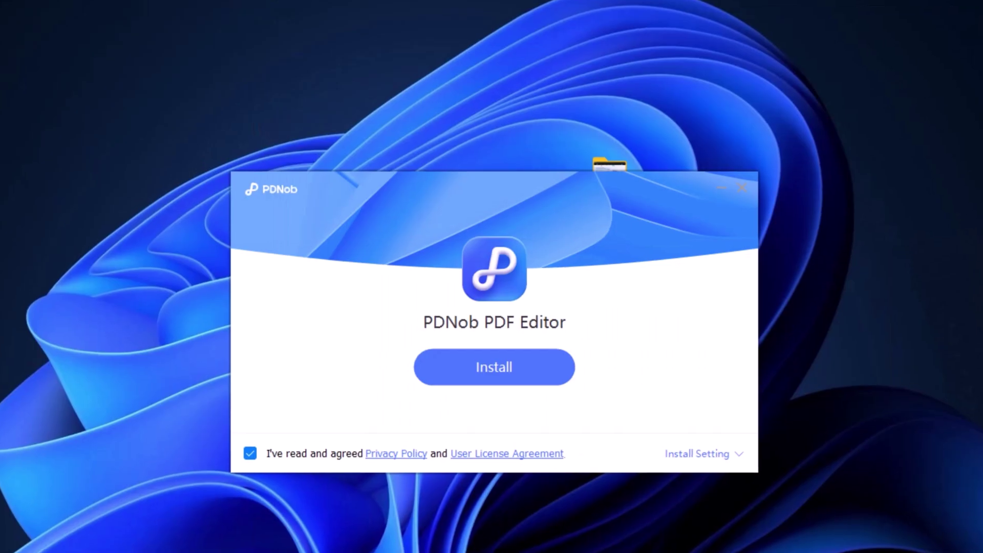
{"action": "left_click", "coordinate": [499, 379]}
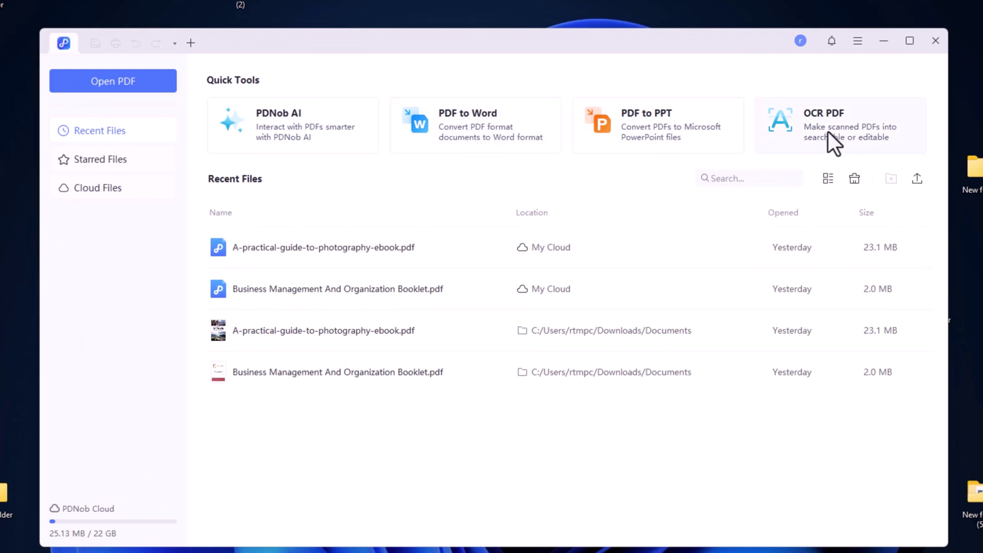
- Maximize the PDNob PDF Editor window and open Business Management And Organization Booklet from the Documents folder
{"action": "left_click", "coordinate": [908, 41]}
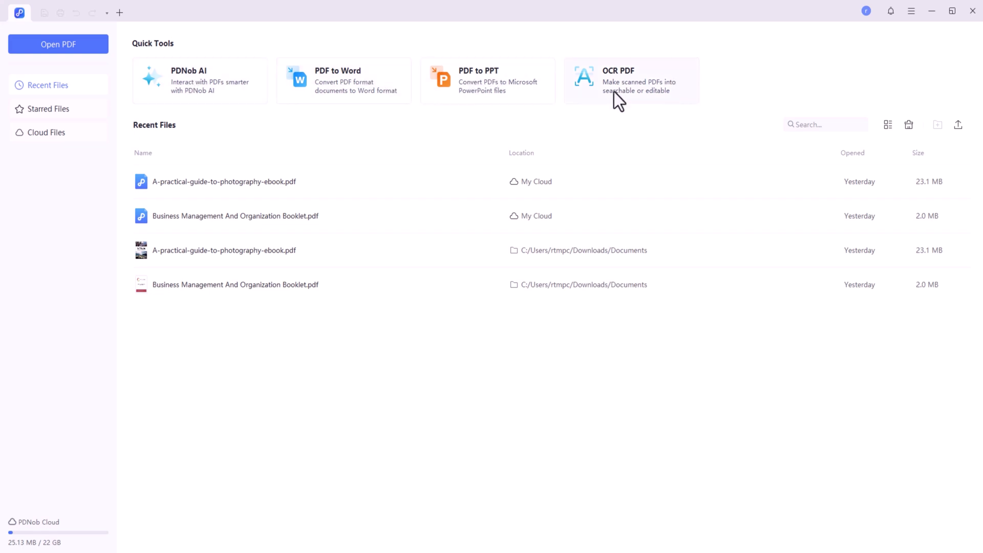
{"action": "left_click", "coordinate": [71, 43]}
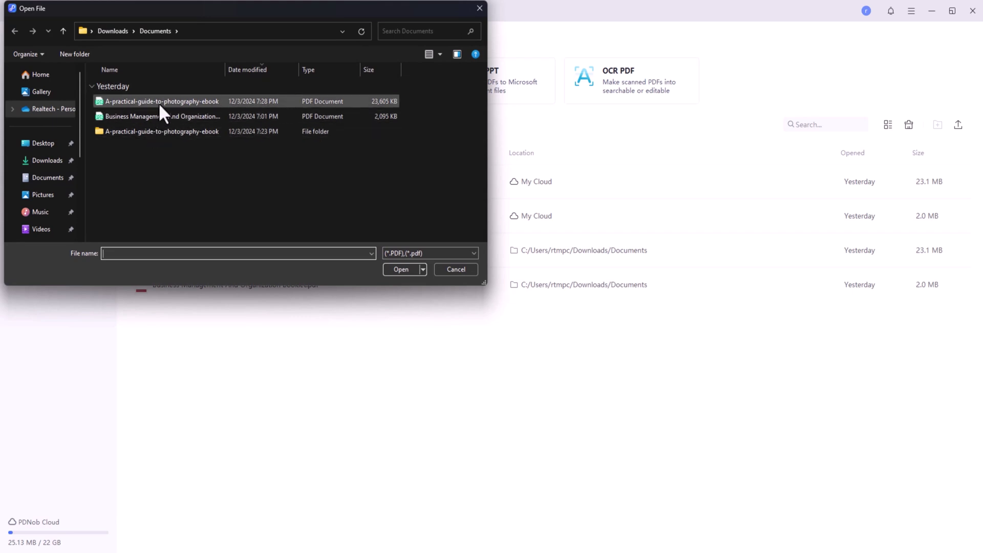
{"action": "left_click", "coordinate": [158, 100]}
{"action": "left_click", "coordinate": [166, 116]}
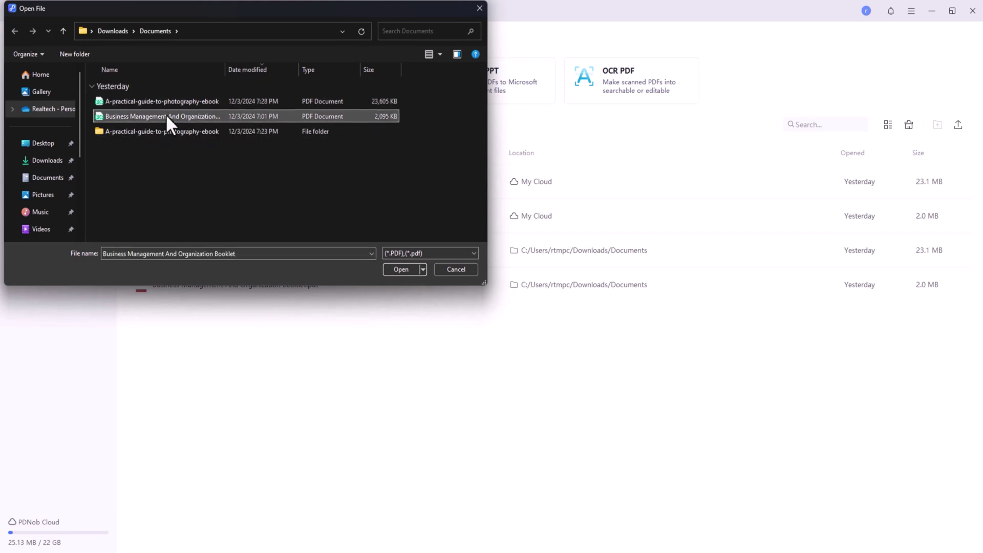
{"action": "double_click", "coordinate": [166, 115]}
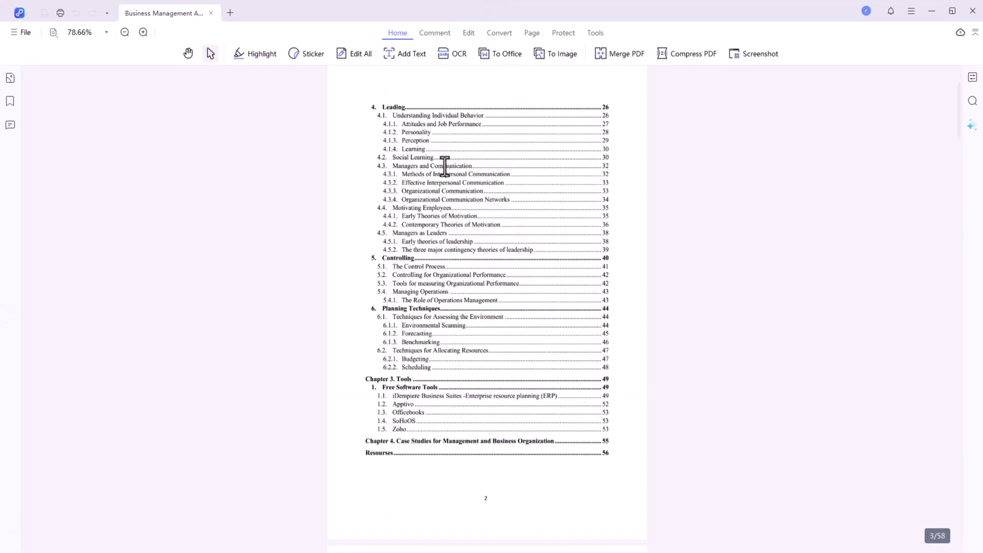
- Browse the opened booklet's pages and set the zoom to 150%
{"action": "scroll", "coordinate": [444, 165], "scroll_direction": "up", "scroll_amount": 15}
{"action": "scroll", "coordinate": [445, 167], "scroll_direction": "down", "scroll_amount": 17}
{"action": "scroll", "coordinate": [444, 167], "scroll_direction": "down", "scroll_amount": 20}
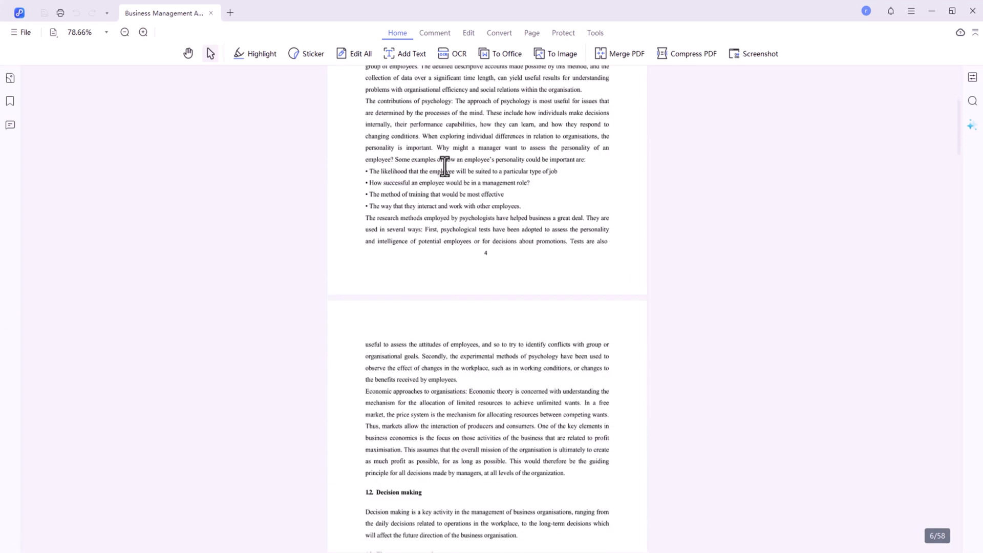
{"action": "left_click", "coordinate": [105, 34]}
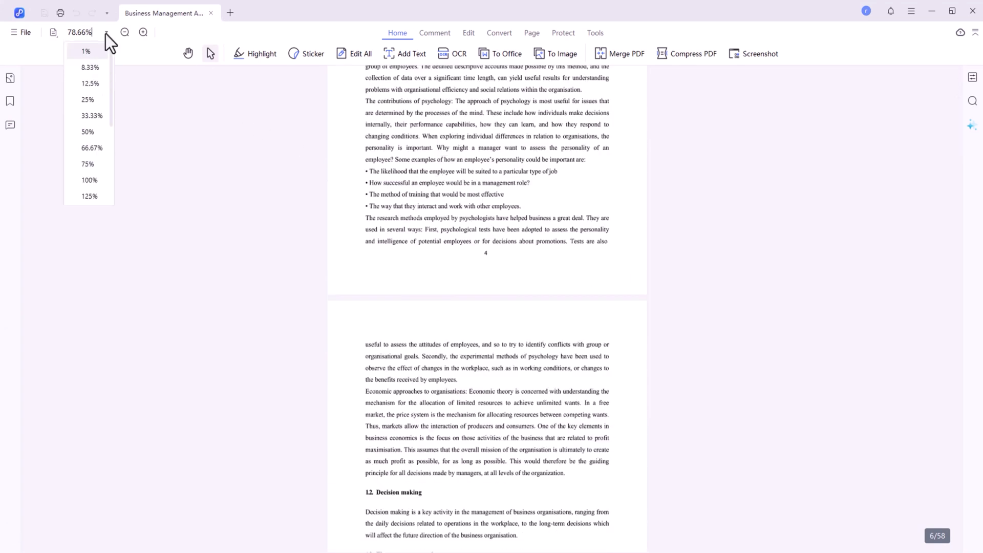
{"action": "scroll", "coordinate": [93, 156], "scroll_direction": "down", "scroll_amount": 1}
{"action": "left_click", "coordinate": [93, 157]}
{"action": "scroll", "coordinate": [345, 245], "scroll_direction": "up", "scroll_amount": 20}
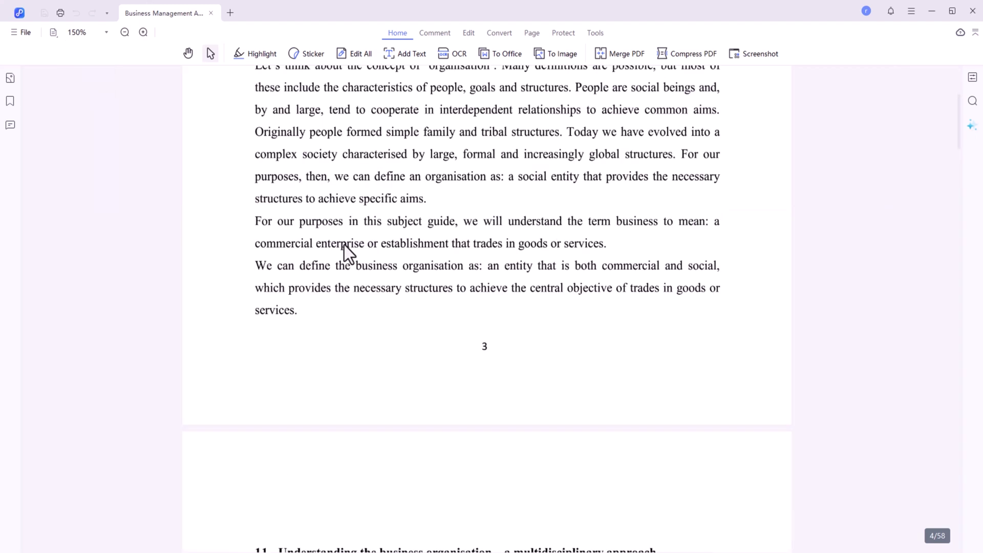
{"action": "scroll", "coordinate": [345, 244], "scroll_direction": "up", "scroll_amount": 12}
{"action": "scroll", "coordinate": [344, 241], "scroll_direction": "down", "scroll_amount": 6}
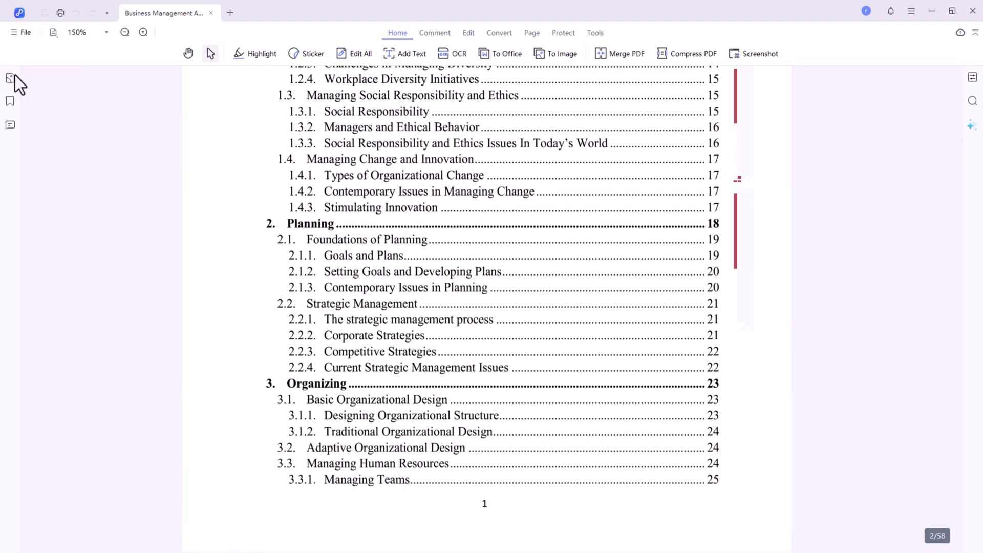
- Look through the booklet's comment list and page thumbnails, then close the thumbnails and return to the cover page
{"action": "left_click", "coordinate": [10, 124]}
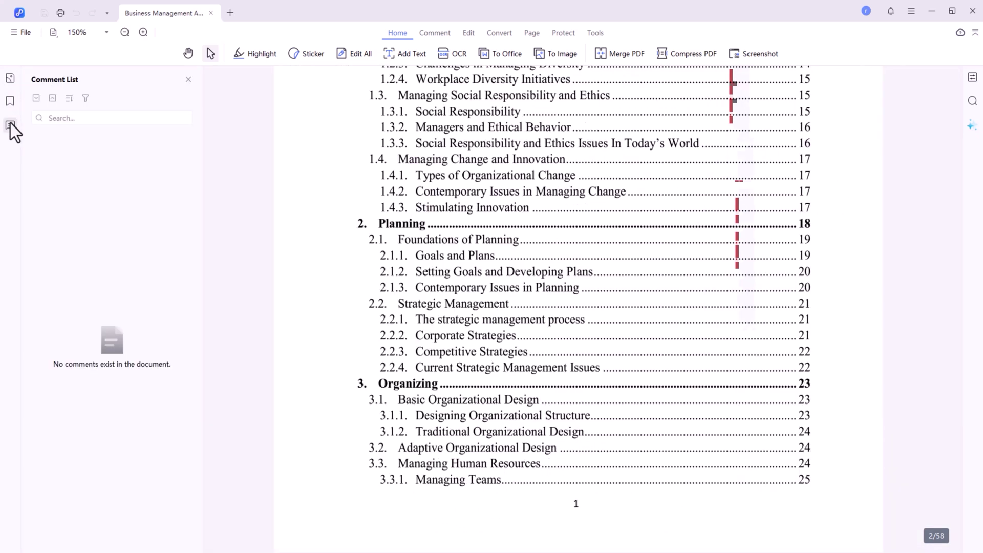
{"action": "left_click", "coordinate": [12, 79]}
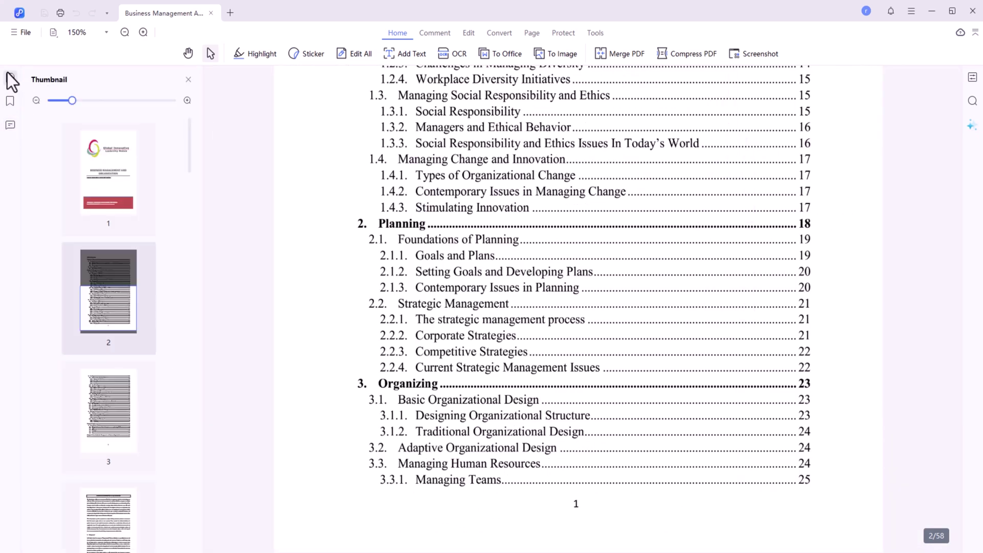
{"action": "scroll", "coordinate": [138, 322], "scroll_direction": "down", "scroll_amount": 15}
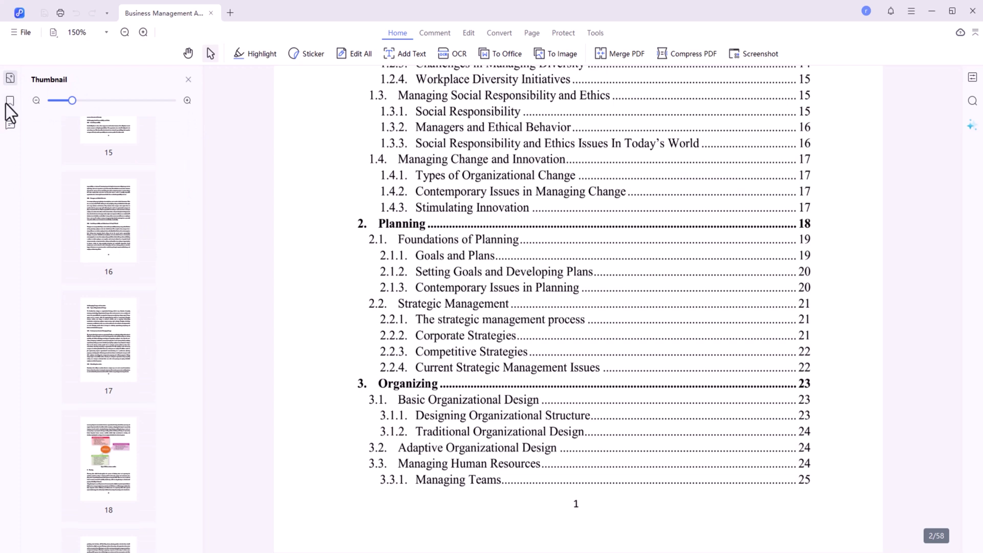
{"action": "left_click", "coordinate": [188, 80]}
{"action": "scroll", "coordinate": [255, 185], "scroll_direction": "up", "scroll_amount": 10}
{"action": "scroll", "coordinate": [256, 186], "scroll_direction": "up", "scroll_amount": 3}
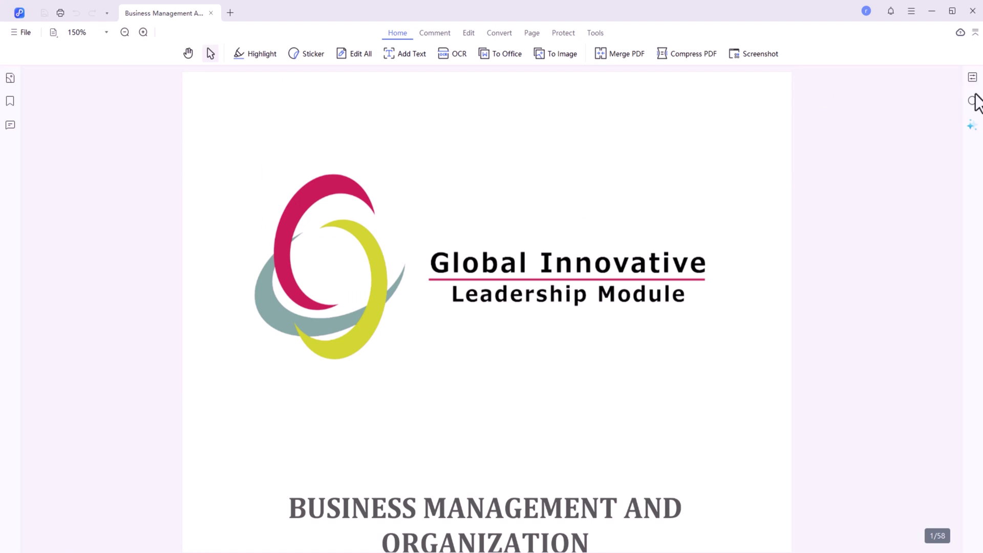
- Start PDNob AI on the booklet to generate a summary, and go to the Background section on page 4
{"action": "left_click", "coordinate": [972, 127]}
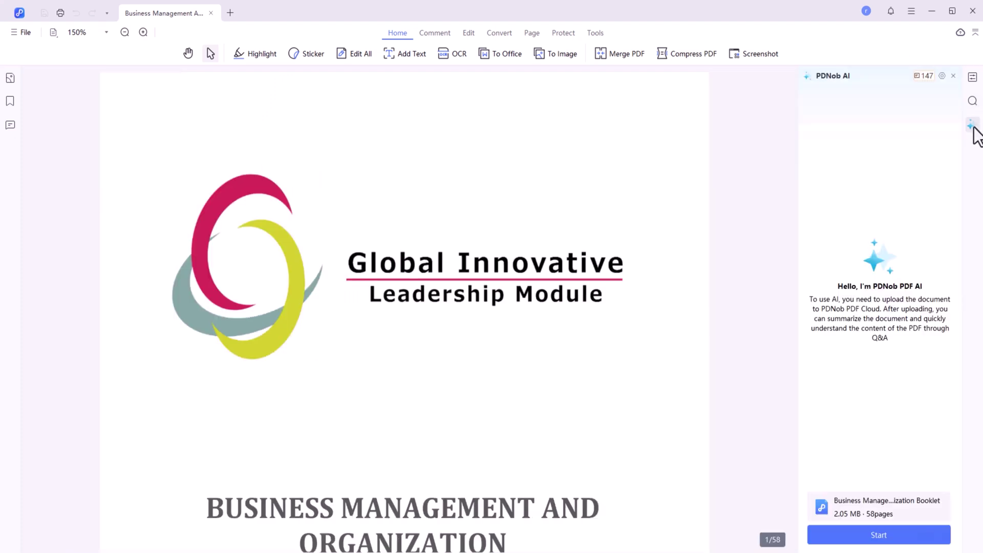
{"action": "left_click", "coordinate": [868, 534]}
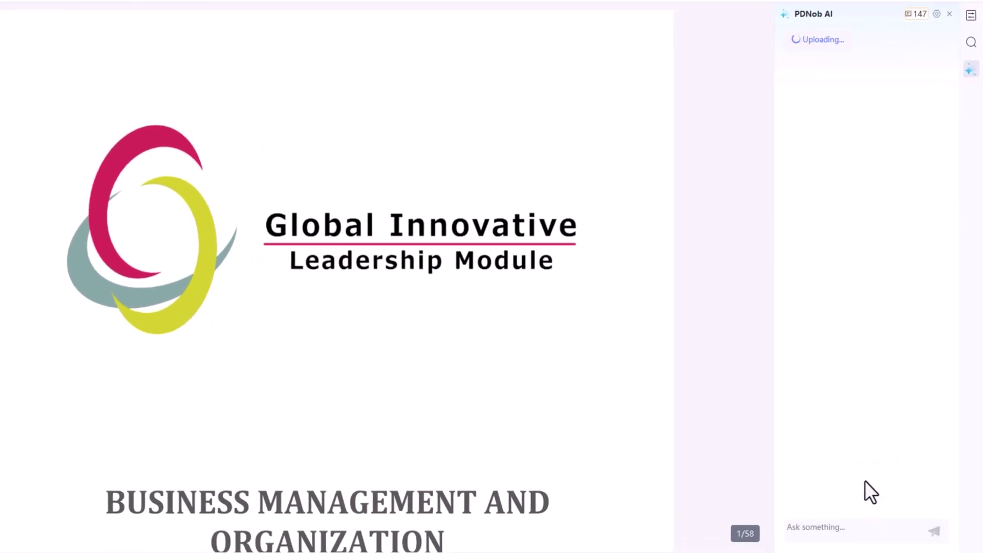
{"action": "scroll", "coordinate": [677, 215], "scroll_direction": "down", "scroll_amount": 15}
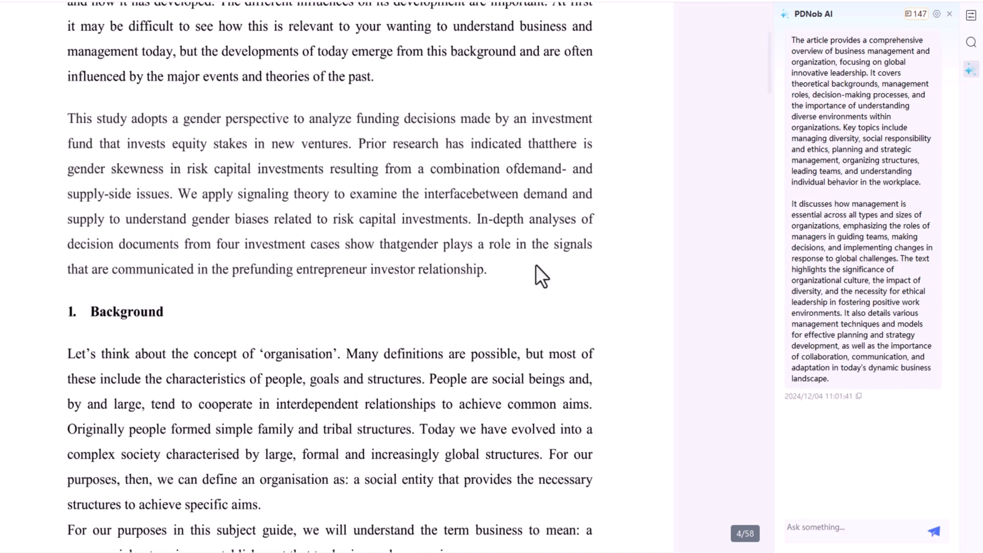
- Send the copied heading "Background" to PDNob AI as a question, followed by the question "how to business"
{"action": "left_click_drag", "start_coordinate": [90, 309], "coordinate": [167, 308]}
{"action": "key", "text": "ctrl+c"}
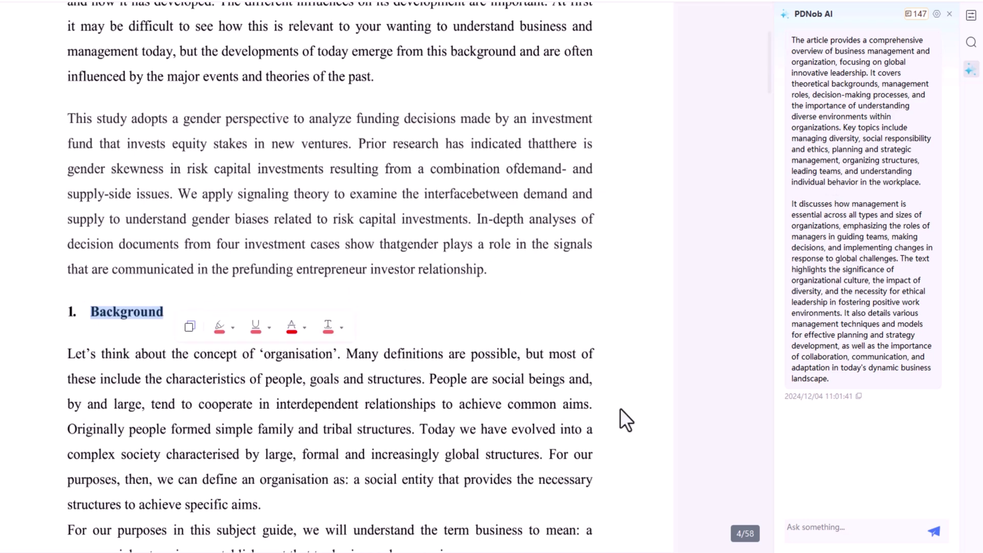
{"action": "left_click", "coordinate": [840, 529]}
{"action": "key", "text": "ctrl+v"}
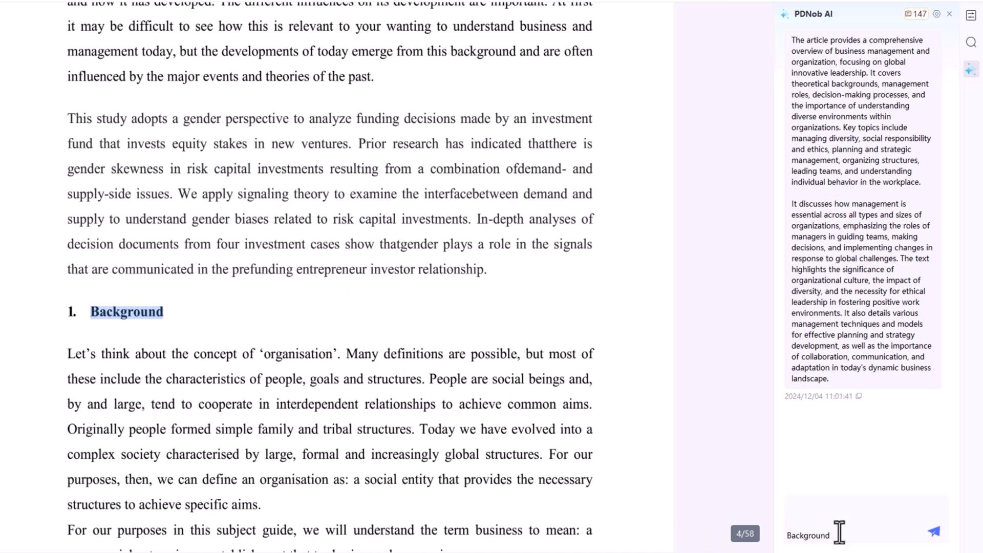
{"action": "key", "text": "Return"}
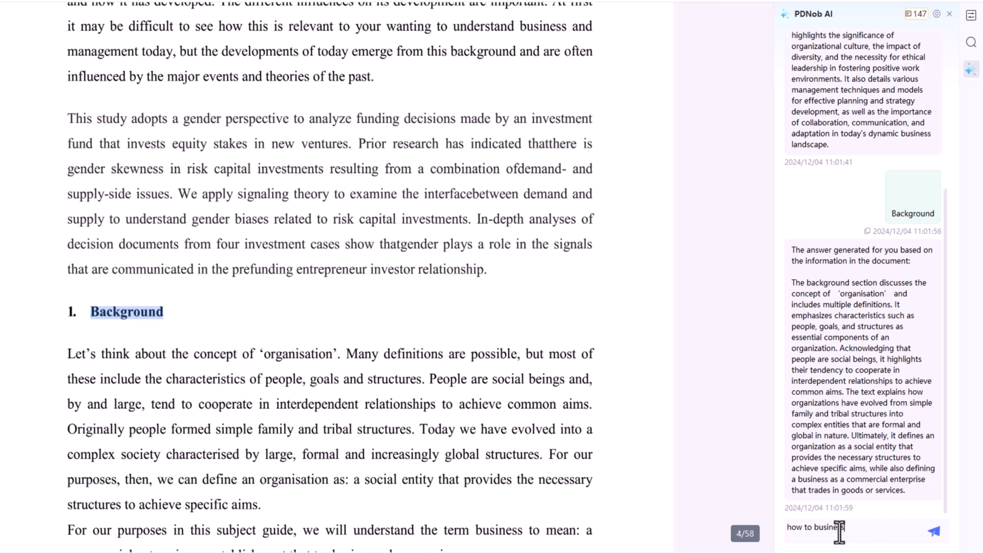
{"action": "type", "text": "ss"}
{"action": "key", "text": "Return"}
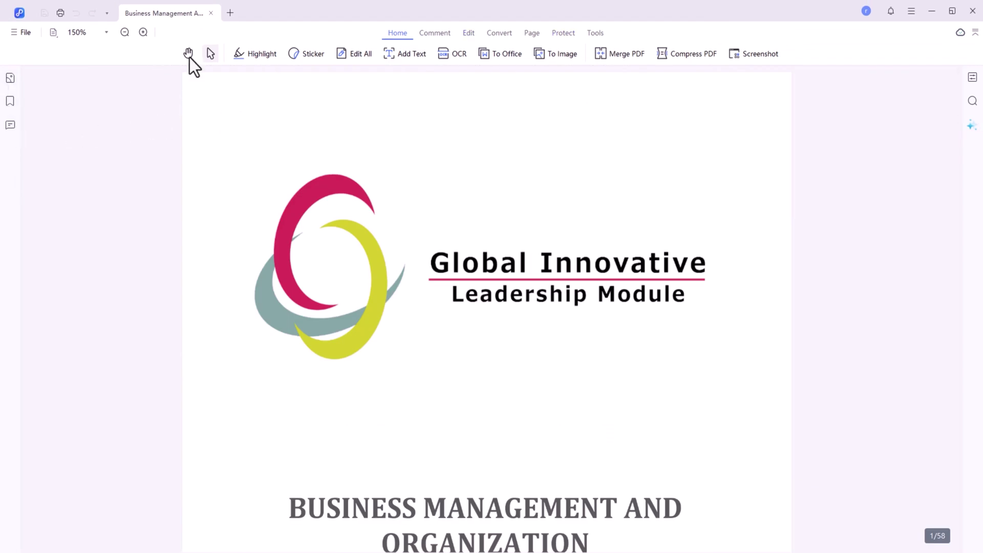
- Browse from the cover to Chapter 1, Theoretical Background, and briefly try the Hand tool there
{"action": "scroll", "coordinate": [727, 180], "scroll_direction": "down", "scroll_amount": 20}
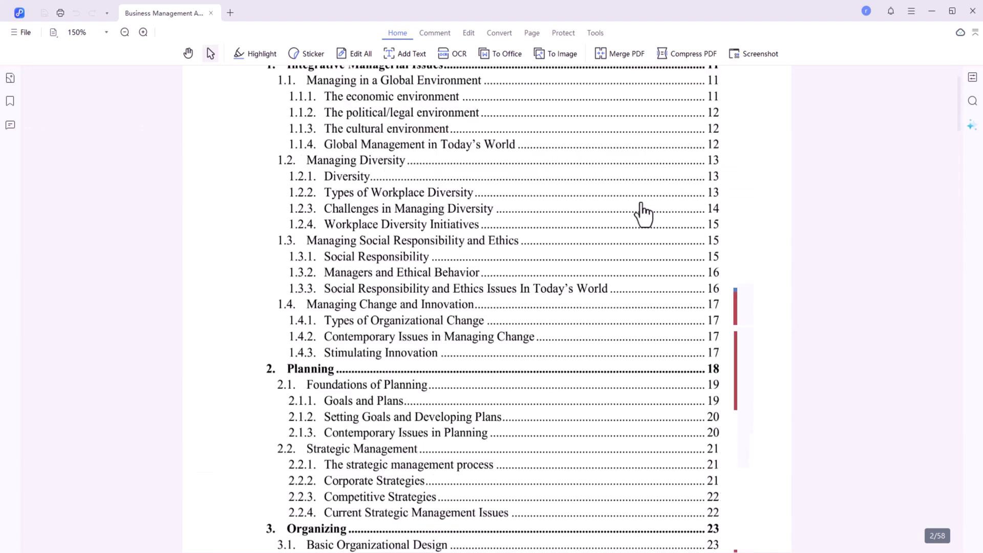
{"action": "scroll", "coordinate": [635, 205], "scroll_direction": "down", "scroll_amount": 20}
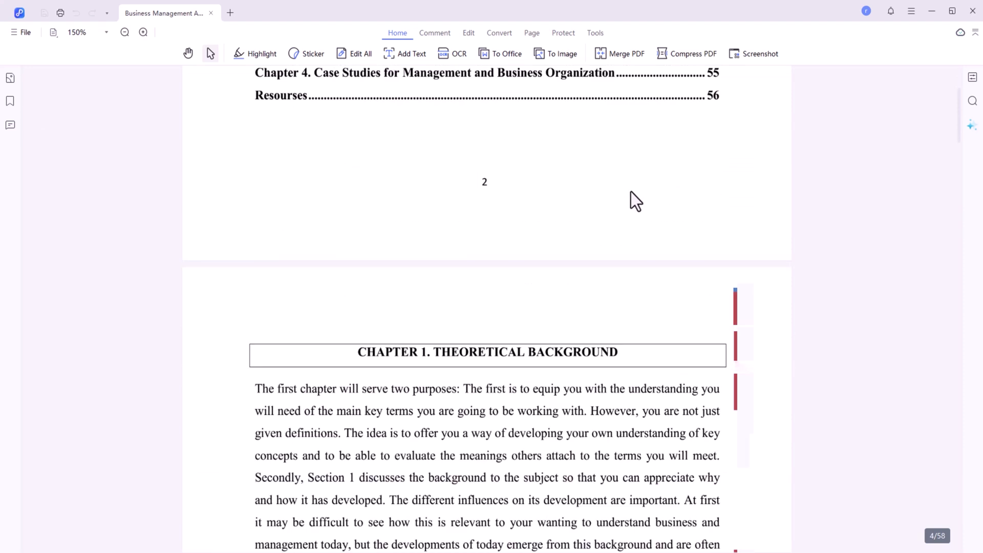
{"action": "scroll", "coordinate": [630, 191], "scroll_direction": "up", "scroll_amount": 3}
{"action": "scroll", "coordinate": [631, 192], "scroll_direction": "down", "scroll_amount": 6}
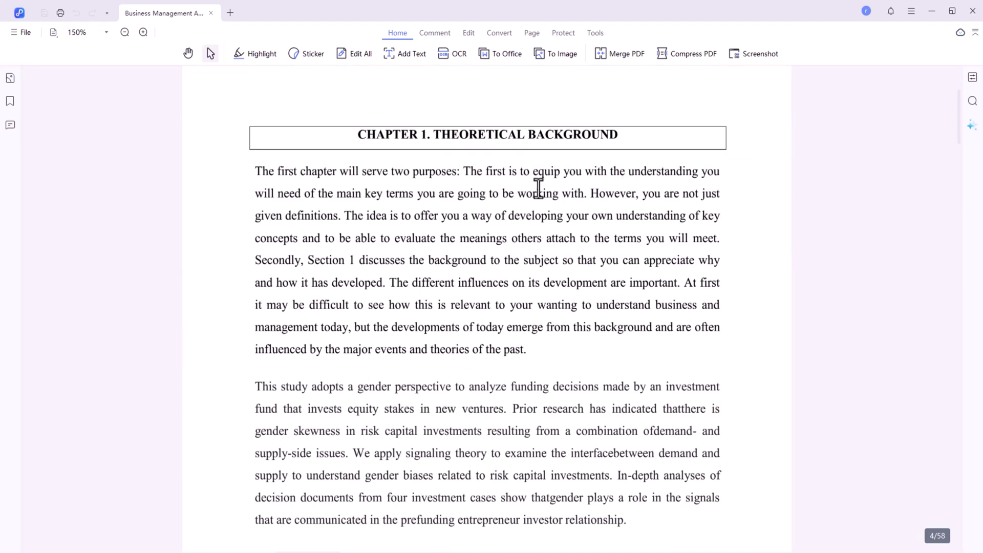
{"action": "left_click", "coordinate": [188, 53]}
{"action": "scroll", "coordinate": [261, 197], "scroll_direction": "down", "scroll_amount": 1}
{"action": "key", "text": "Escape"}
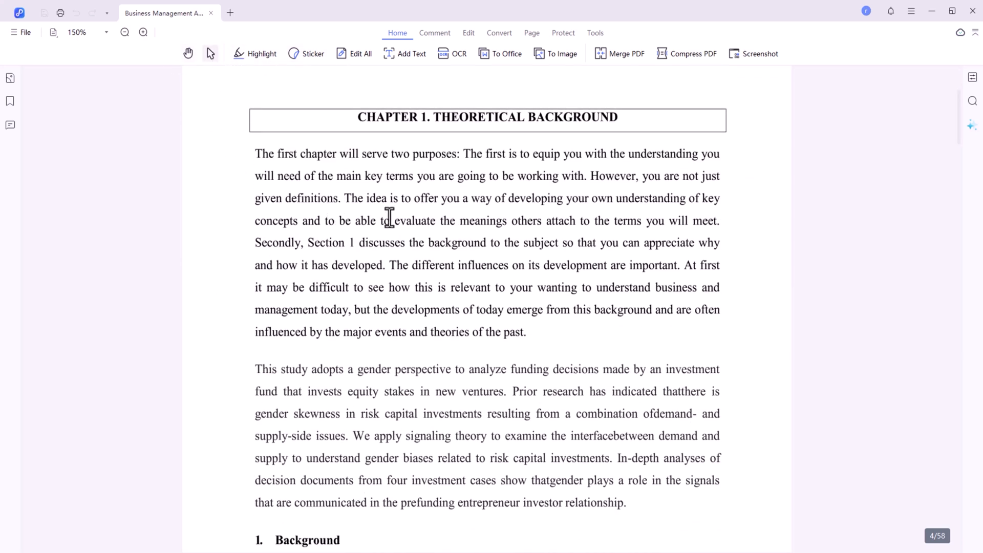
- Highlight "The first chapter will serve two purposes:" and "main key terms you are going to" in the opening paragraph of Chapter 1
{"action": "left_click", "coordinate": [249, 58]}
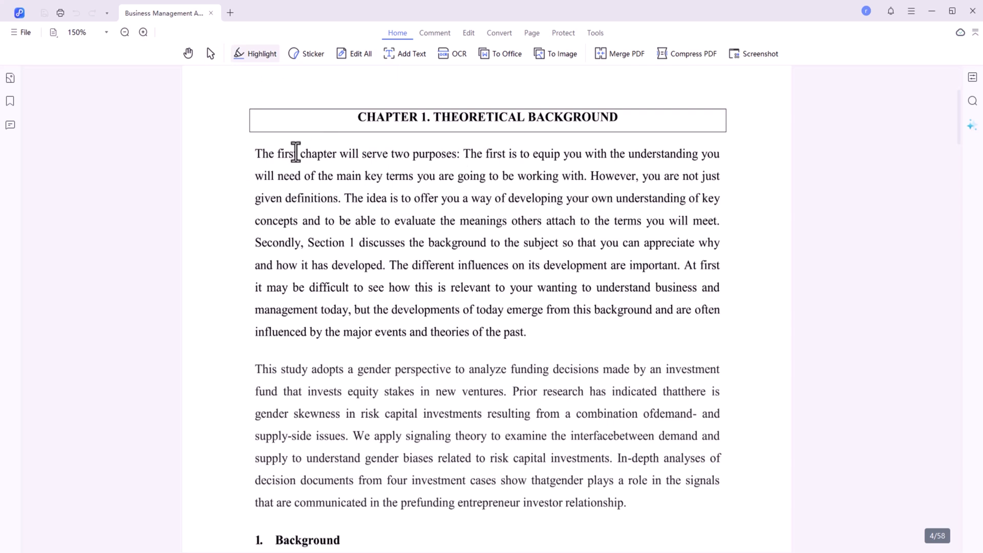
{"action": "left_click_drag", "start_coordinate": [253, 153], "coordinate": [459, 155]}
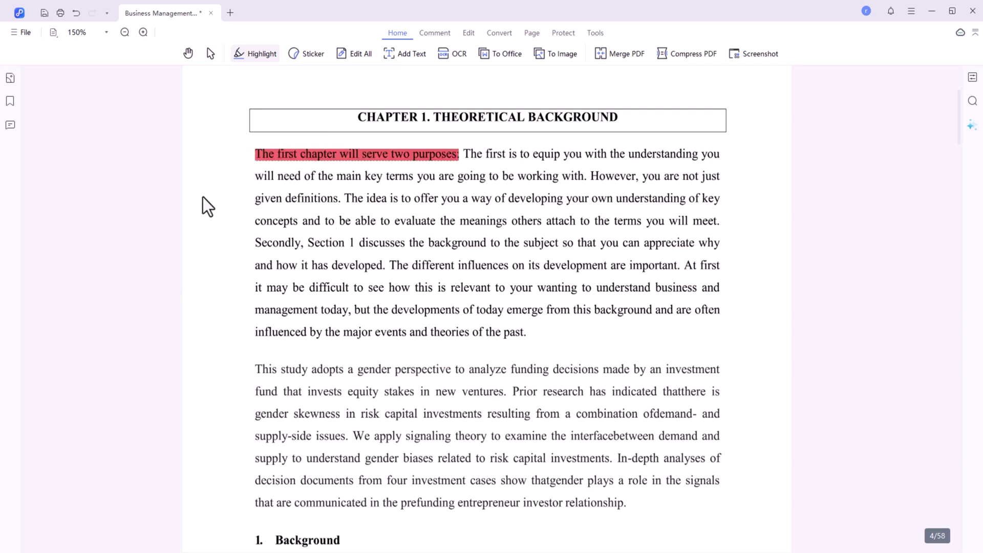
{"action": "left_click", "coordinate": [210, 53]}
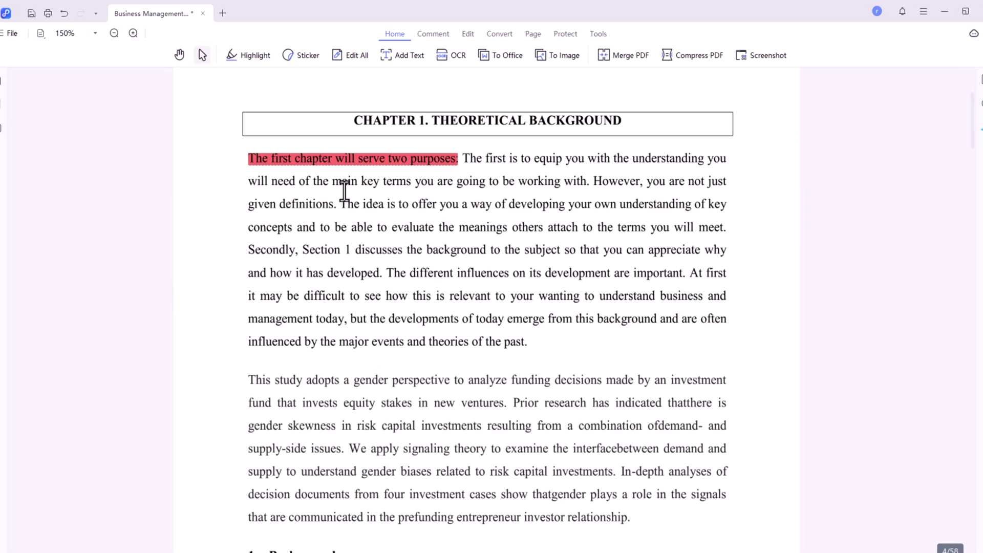
{"action": "left_click_drag", "start_coordinate": [336, 176], "coordinate": [433, 176]}
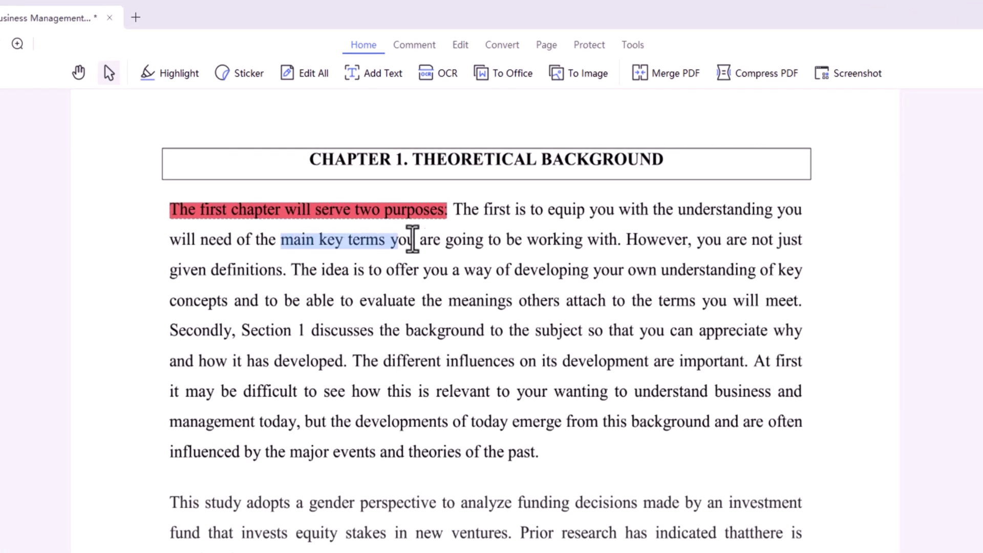
{"action": "left_click_drag", "start_coordinate": [413, 239], "coordinate": [501, 241]}
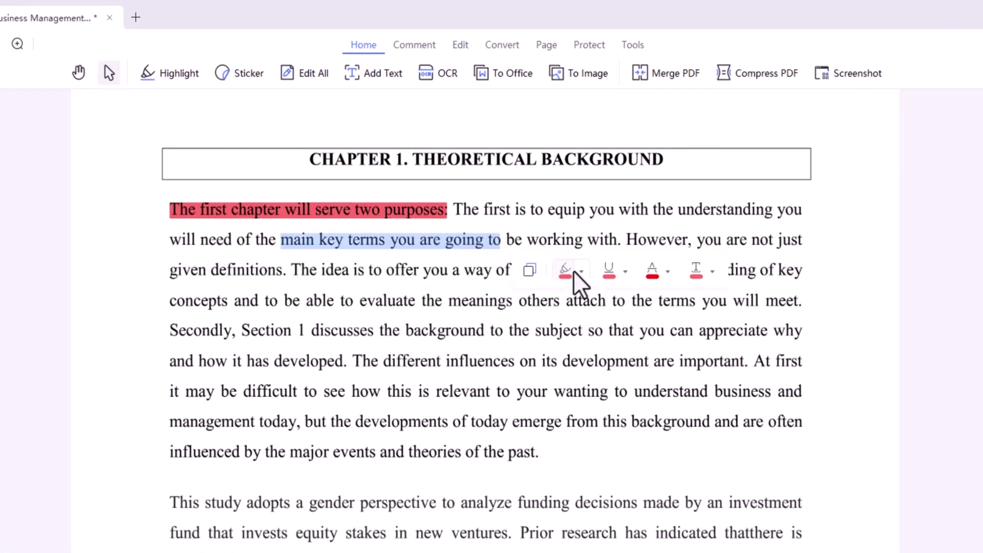
{"action": "left_click", "coordinate": [562, 270]}
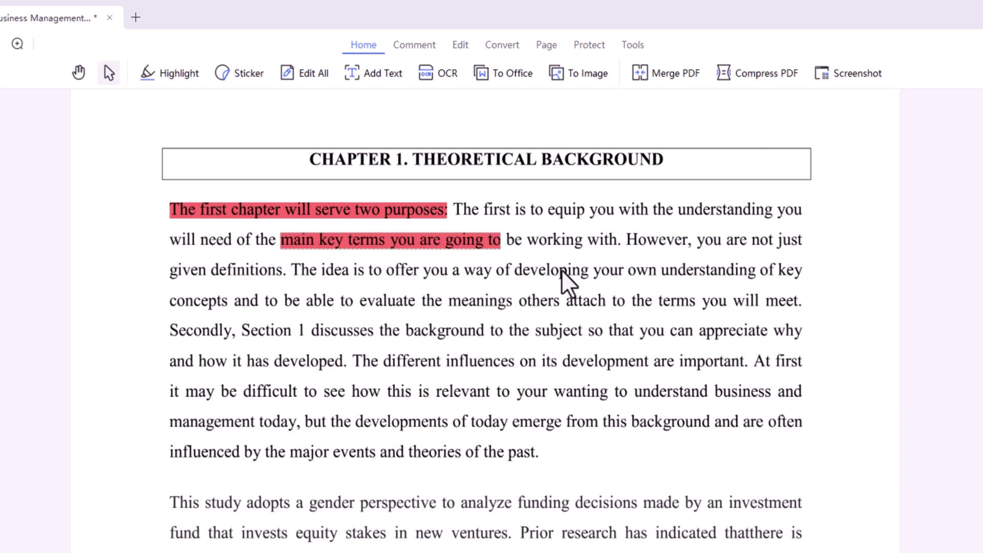
- Underline "working with. However, you" and strike through "are not just" in the second line of the paragraph
{"action": "left_click_drag", "start_coordinate": [528, 240], "coordinate": [723, 240]}
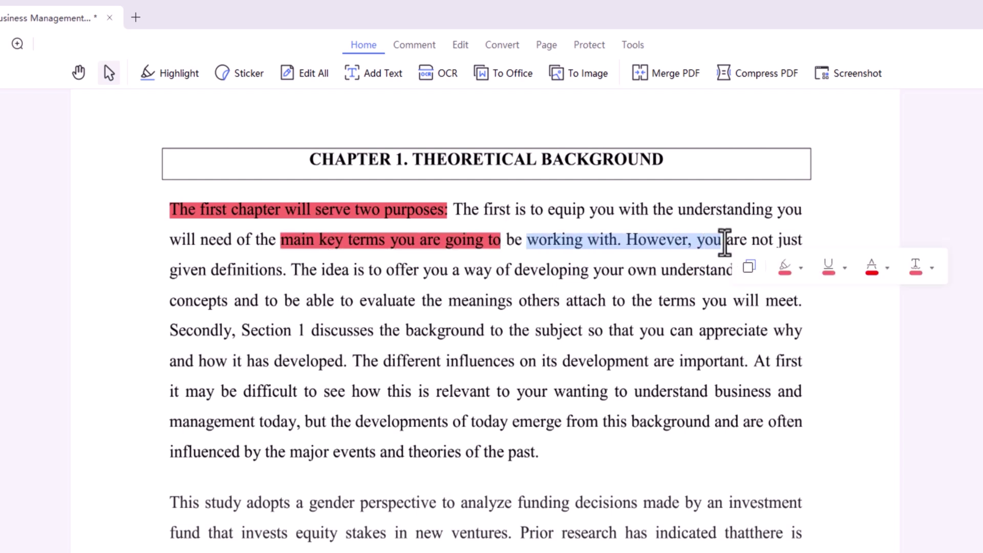
{"action": "left_click", "coordinate": [833, 266]}
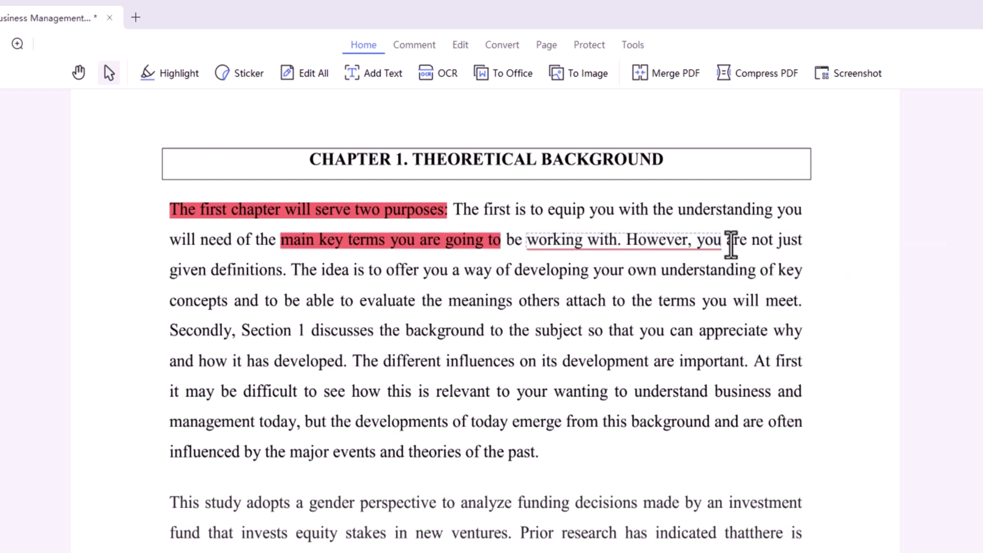
{"action": "left_click_drag", "start_coordinate": [726, 239], "coordinate": [803, 241]}
{"action": "left_click", "coordinate": [917, 270]}
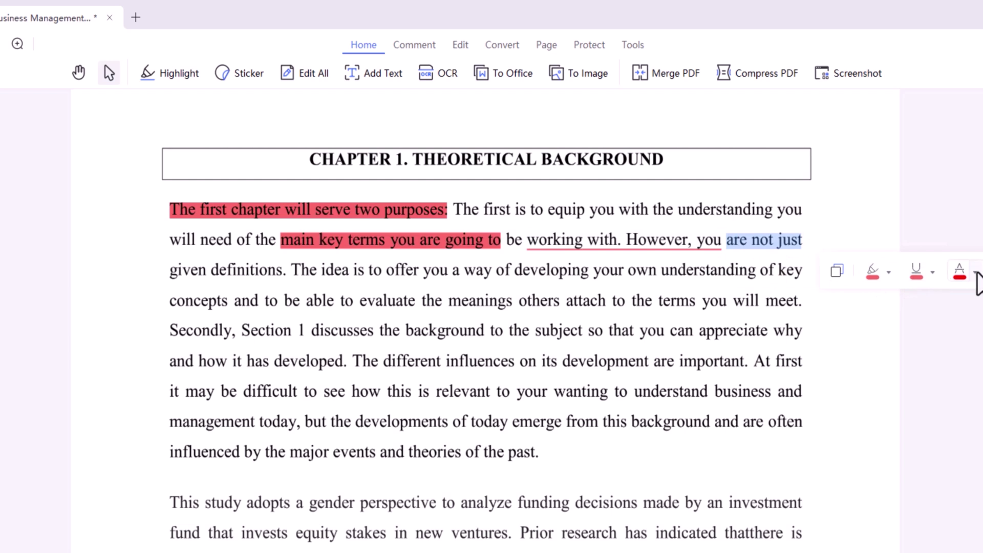
- Add a squiggly underline to "given definitions. Th" at the start of the third line
{"action": "left_click_drag", "start_coordinate": [171, 271], "coordinate": [309, 271]}
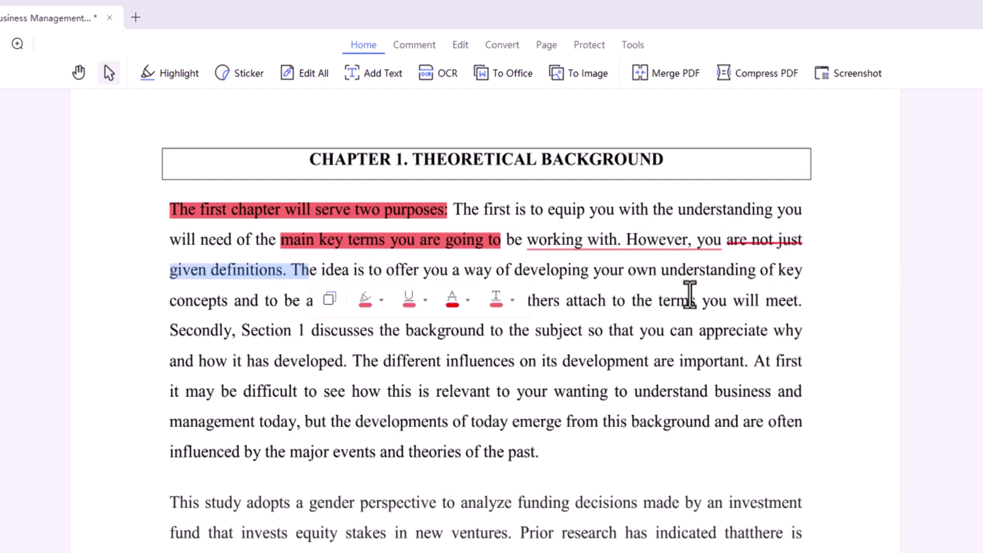
{"action": "left_click", "coordinate": [499, 300]}
{"action": "left_click_drag", "start_coordinate": [354, 270], "coordinate": [502, 276]}
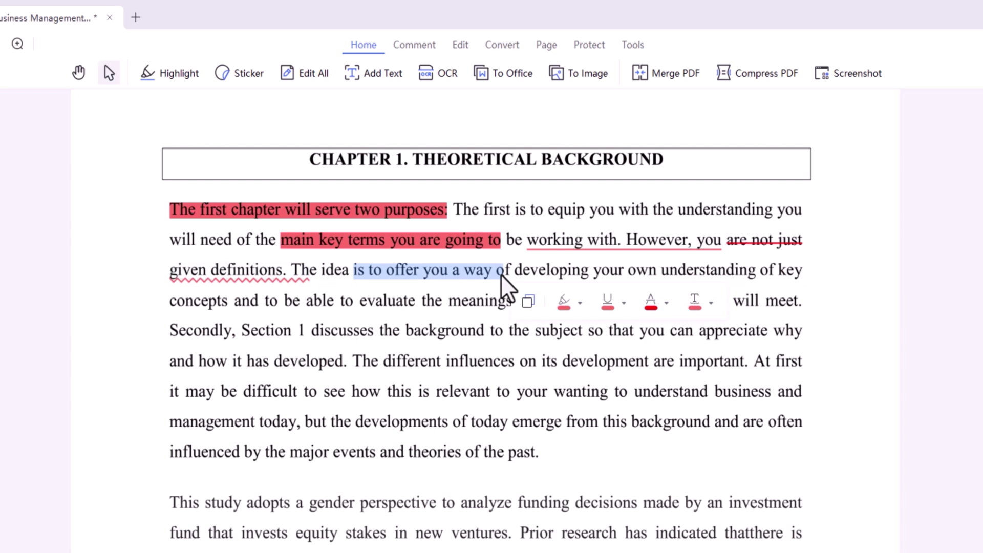
{"action": "left_click", "coordinate": [712, 302]}
{"action": "left_click", "coordinate": [558, 365]}
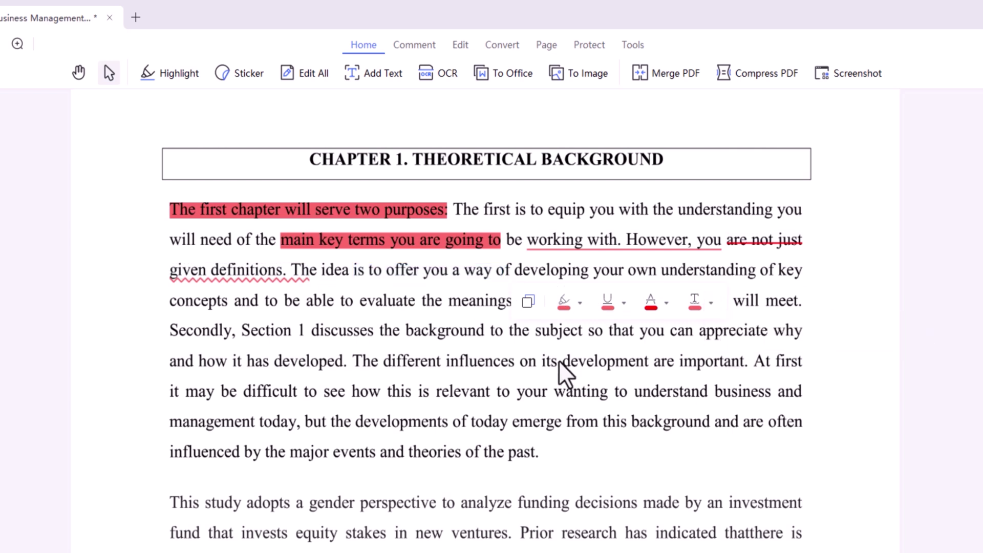
{"action": "left_click_drag", "start_coordinate": [353, 271], "coordinate": [500, 279]}
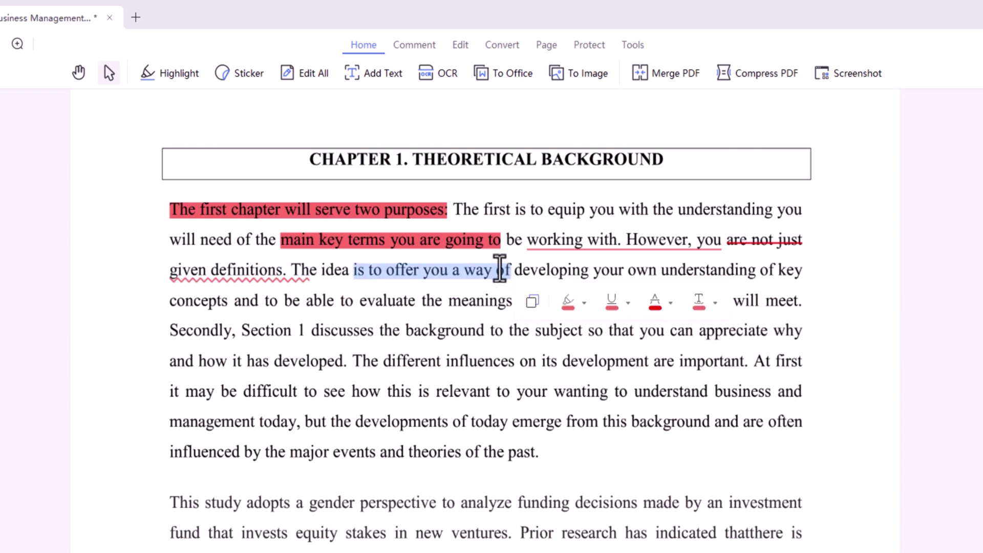
{"action": "right_click", "coordinate": [499, 268]}
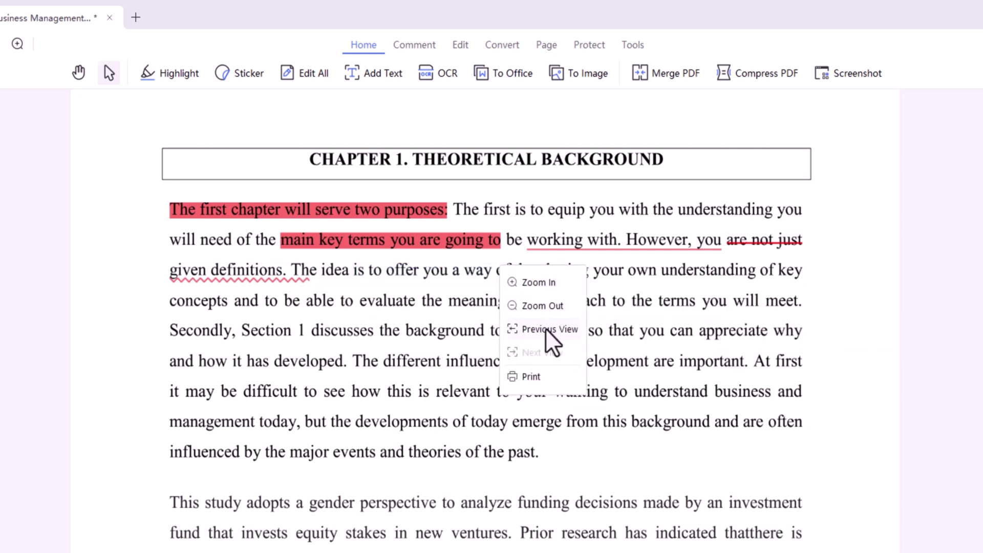
{"action": "left_click", "coordinate": [180, 375]}
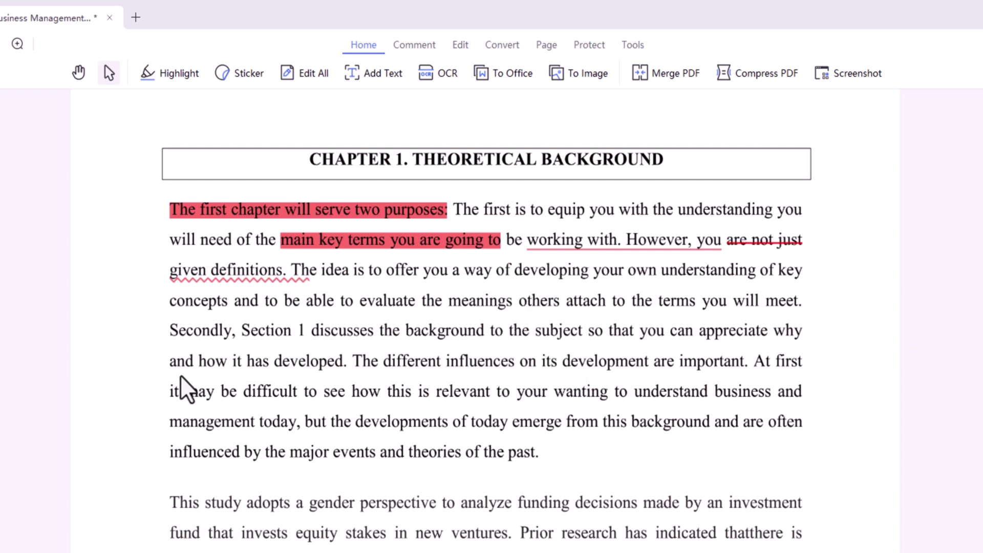
- Look through the available sticker collections, from the PDNob and School sets through Holidays to Tips
{"action": "left_click", "coordinate": [241, 71]}
{"action": "scroll", "coordinate": [235, 154], "scroll_direction": "down", "scroll_amount": 2}
{"action": "scroll", "coordinate": [233, 147], "scroll_direction": "up", "scroll_amount": 2}
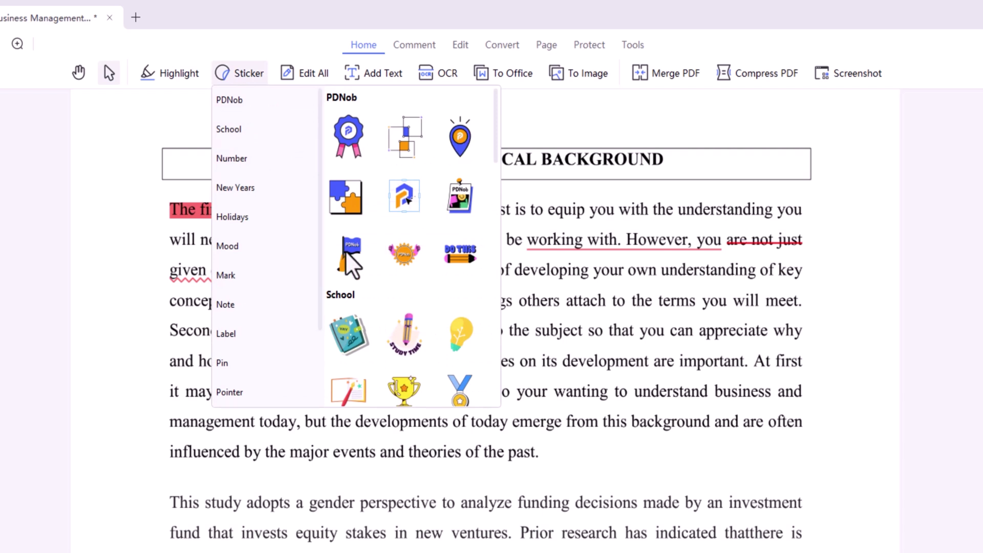
{"action": "scroll", "coordinate": [351, 340], "scroll_direction": "down", "scroll_amount": 5}
{"action": "scroll", "coordinate": [382, 315], "scroll_direction": "down", "scroll_amount": 5}
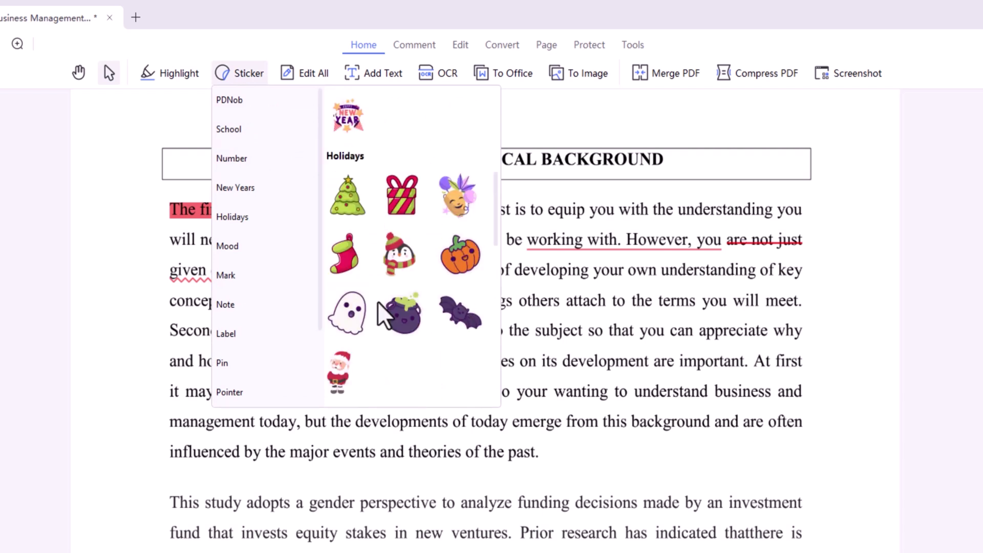
{"action": "scroll", "coordinate": [382, 290], "scroll_direction": "down", "scroll_amount": 10}
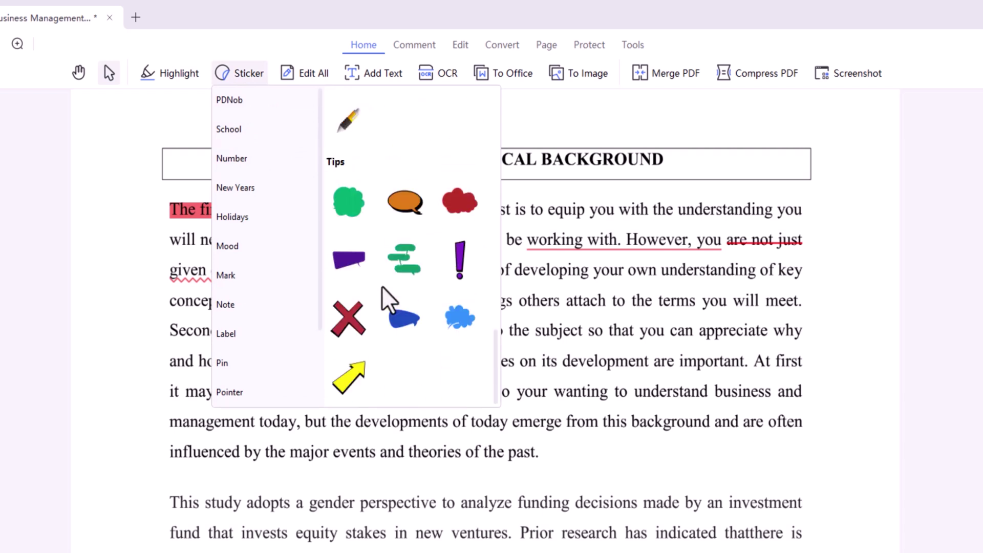
{"action": "scroll", "coordinate": [383, 288], "scroll_direction": "up", "scroll_amount": 10}
- Place the location pin sticker from the PDNob set beside the end of the first paragraph and select it
{"action": "left_click", "coordinate": [230, 100]}
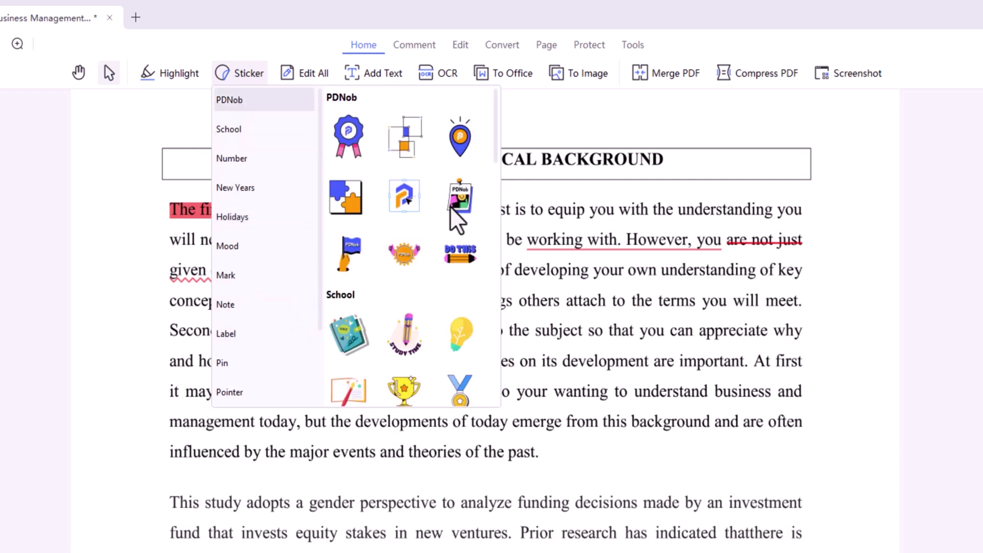
{"action": "left_click", "coordinate": [460, 138]}
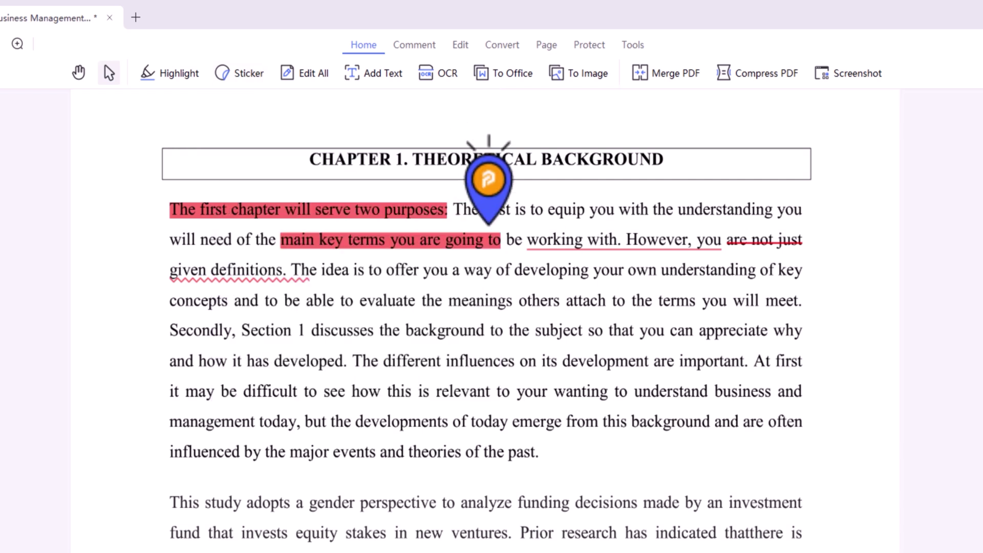
{"action": "left_click", "coordinate": [760, 463]}
{"action": "left_click", "coordinate": [794, 443]}
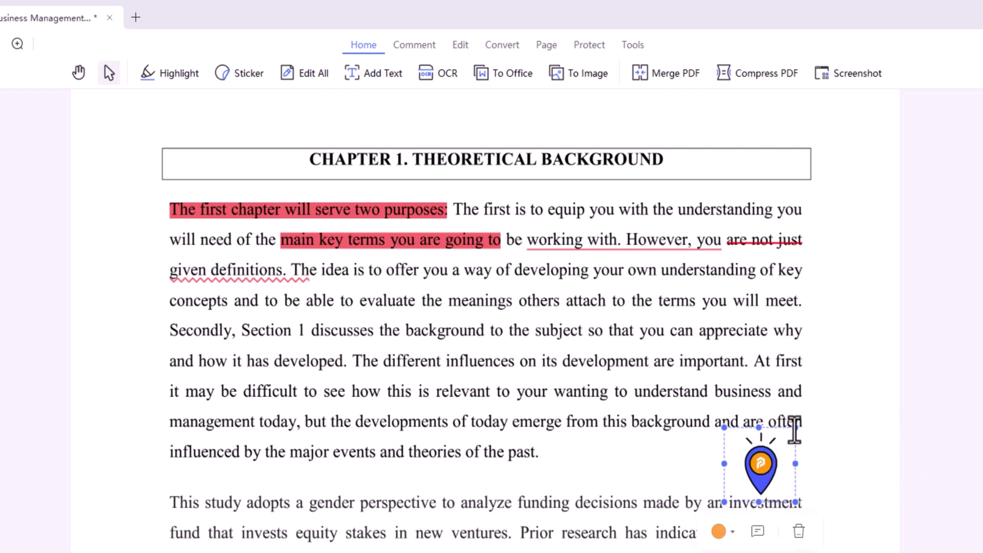
{"action": "left_click_drag", "start_coordinate": [794, 422], "coordinate": [821, 416]}
{"action": "left_click", "coordinate": [761, 453]}
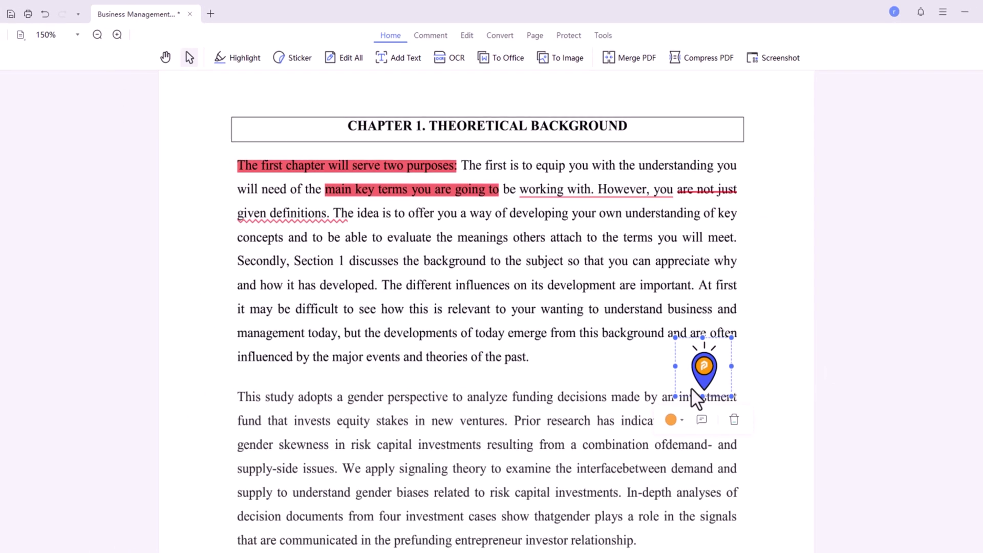
- Attach the comment "test location" to the pin sticker and set its note colour to yellow
{"action": "left_click", "coordinate": [701, 420]}
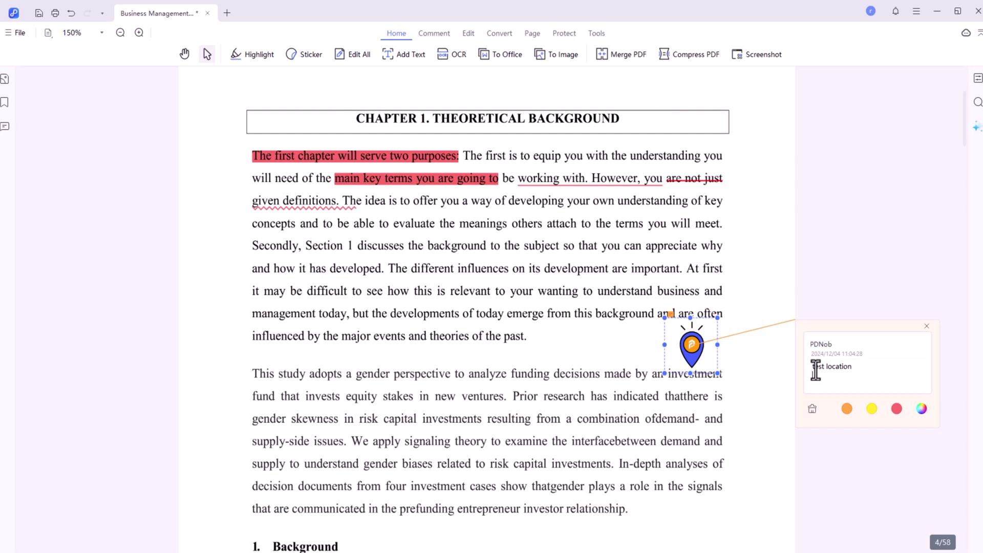
{"action": "left_click", "coordinate": [872, 408]}
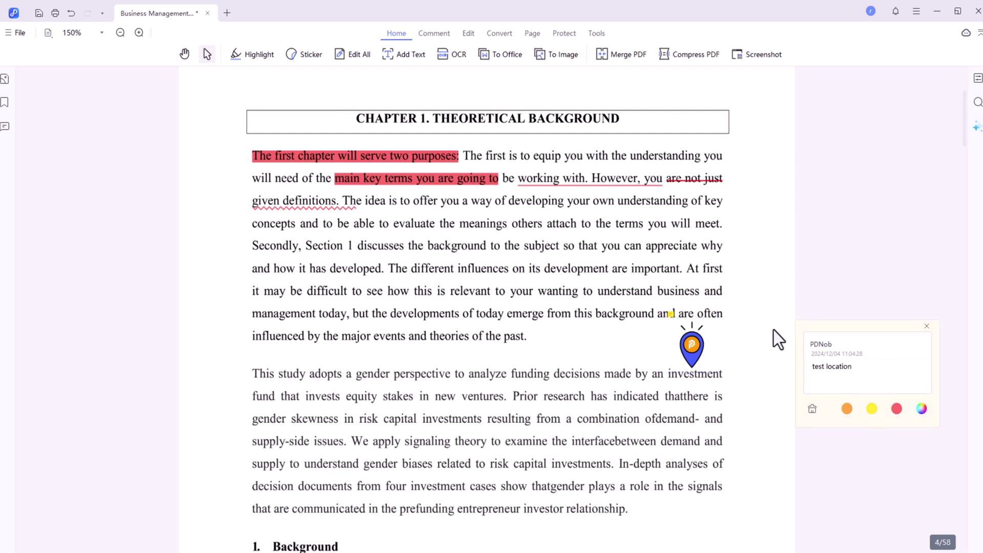
{"action": "scroll", "coordinate": [749, 293], "scroll_direction": "down", "scroll_amount": 5}
{"action": "scroll", "coordinate": [750, 293], "scroll_direction": "up", "scroll_amount": 5}
- Move the sticker's comment note up beside the first lines of the chapter and set its colour to orange
{"action": "left_click_drag", "start_coordinate": [828, 330], "coordinate": [791, 145]}
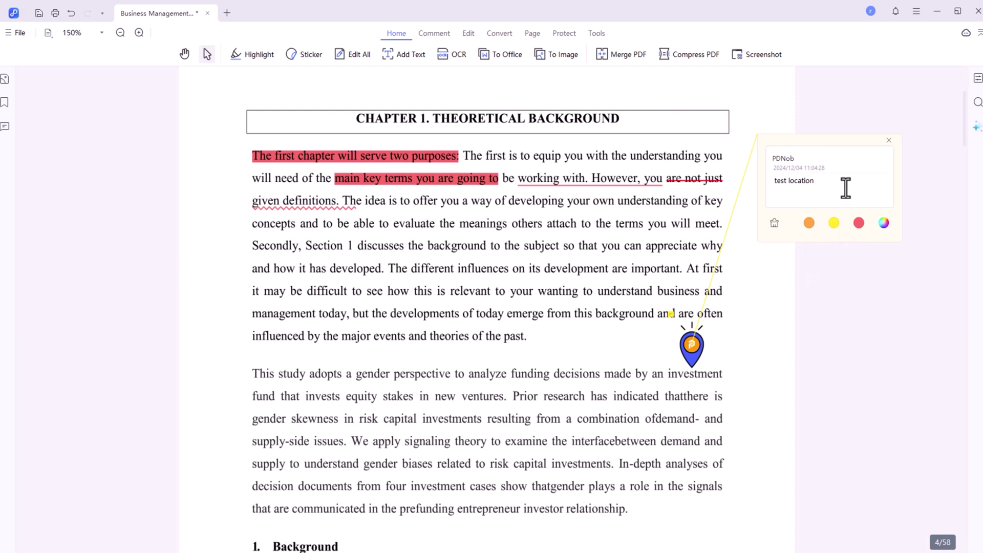
{"action": "left_click", "coordinate": [809, 224]}
- Turn on Edit All for the booklet's content and select the word "think" in the first Background paragraph
{"action": "scroll", "coordinate": [756, 323], "scroll_direction": "down", "scroll_amount": 6}
{"action": "mouse_move", "coordinate": [350, 55]}
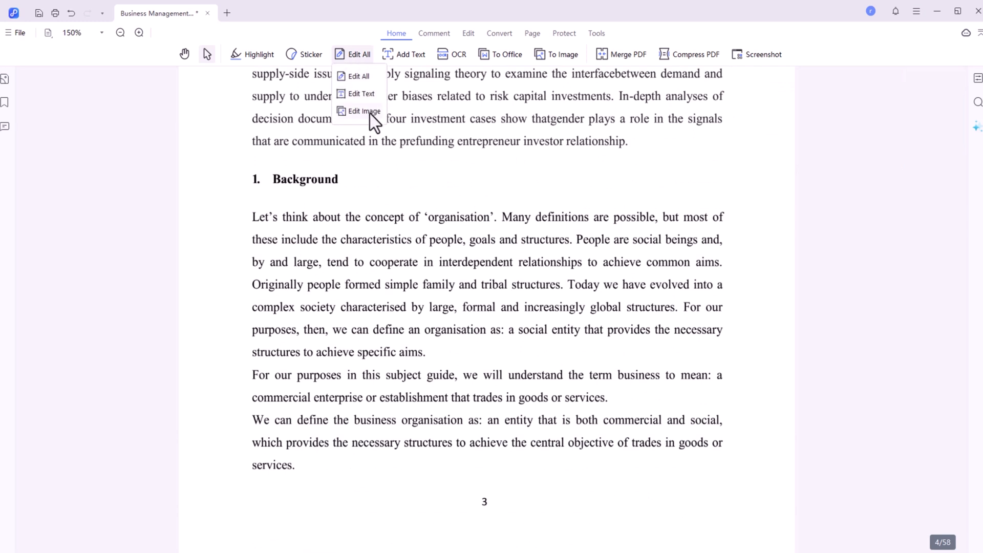
{"action": "left_click", "coordinate": [365, 76]}
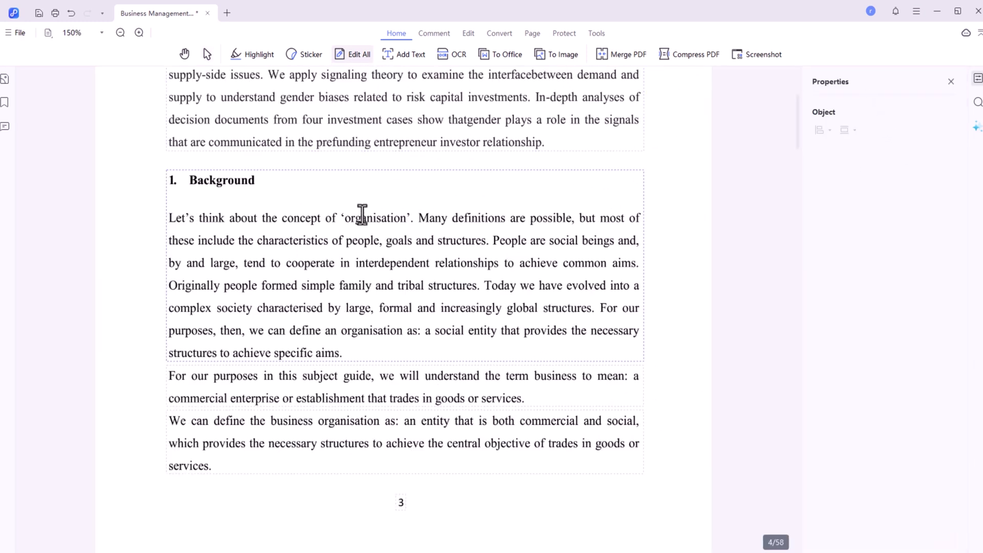
{"action": "left_click_drag", "start_coordinate": [193, 217], "coordinate": [229, 217]}
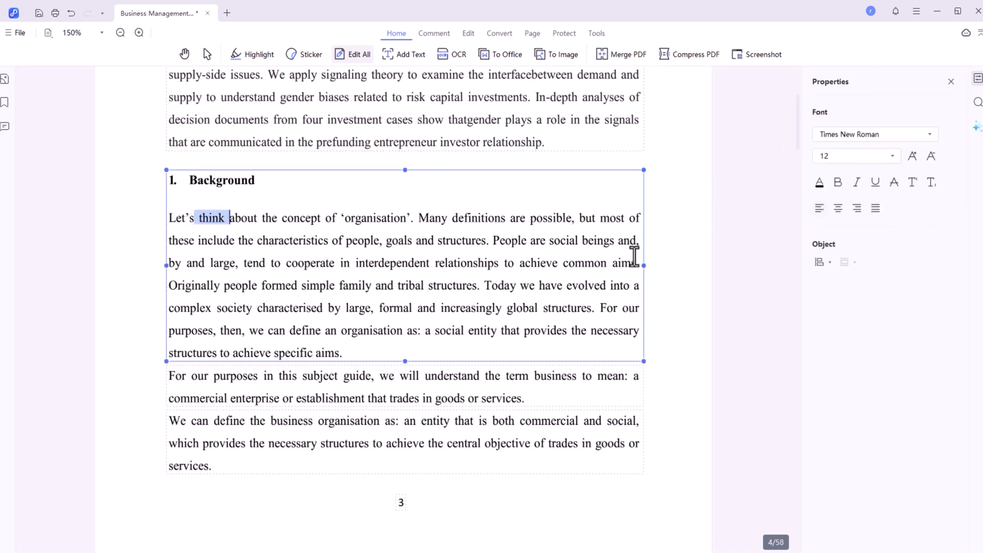
- Narrow the text box of the paragraph starting "We can define the business organisation" to about 70% of its width and extend its lower edge
{"action": "scroll", "coordinate": [450, 465], "scroll_direction": "down", "scroll_amount": 3}
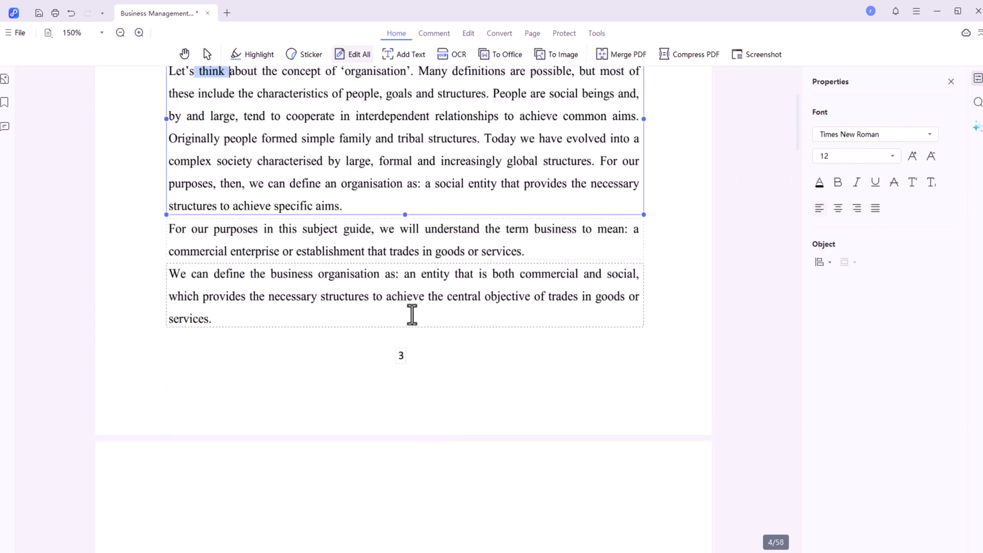
{"action": "left_click", "coordinate": [410, 316]}
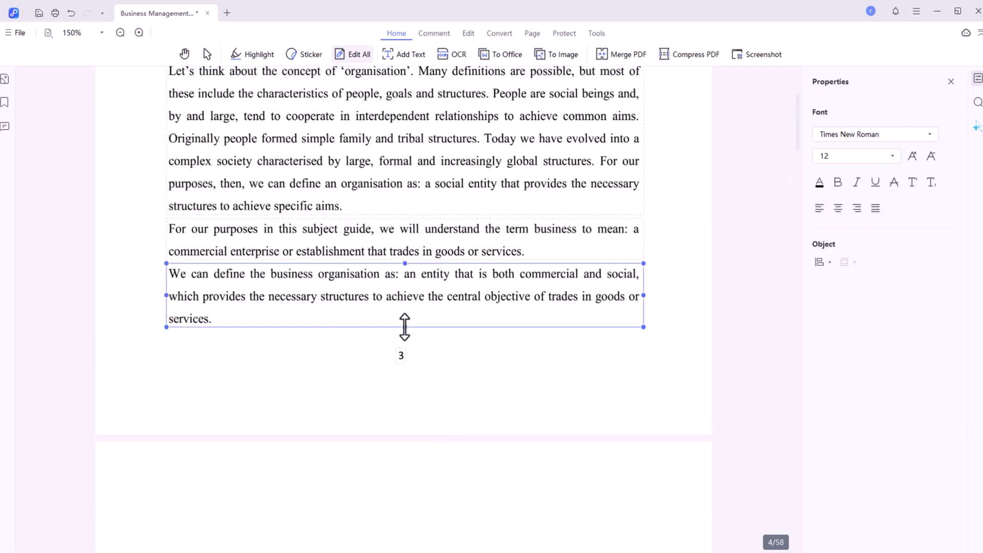
{"action": "left_click_drag", "start_coordinate": [644, 295], "coordinate": [506, 296]}
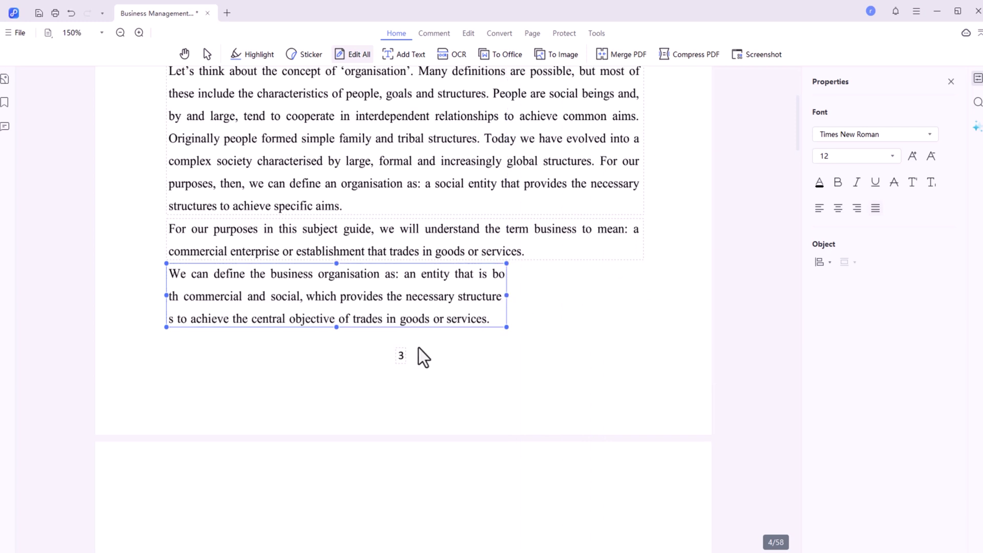
{"action": "mouse_move", "coordinate": [336, 328]}
{"action": "left_mouse_down"}
{"action": "mouse_move", "coordinate": [329, 343]}
{"action": "mouse_move", "coordinate": [338, 345]}
{"action": "left_mouse_up"}
- Set the section 1.1 heading text to the Bahnschrift font, and try right alignment before restoring left alignment
{"action": "scroll", "coordinate": [432, 301], "scroll_direction": "down", "scroll_amount": 5}
{"action": "left_click", "coordinate": [435, 279]}
{"action": "left_click_drag", "start_coordinate": [192, 270], "coordinate": [702, 286]}
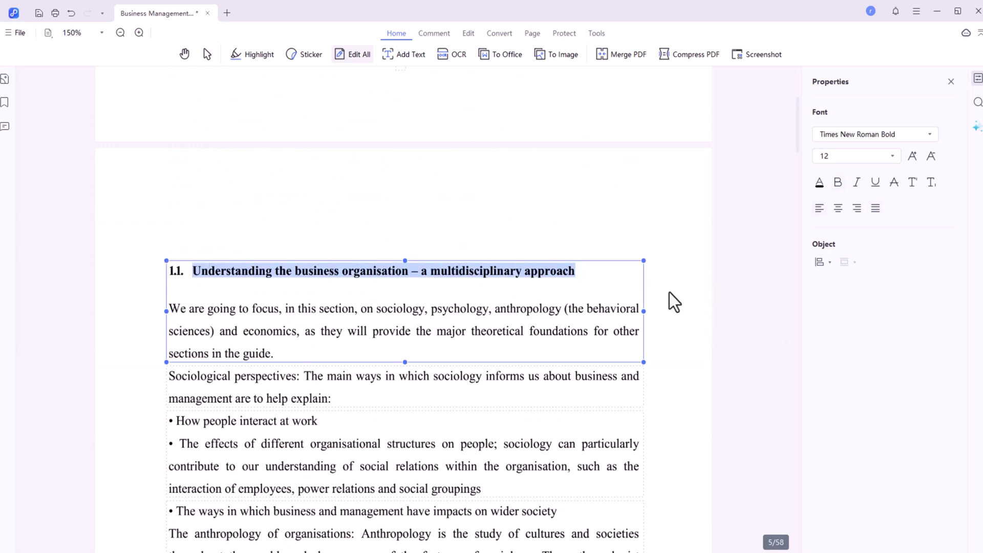
{"action": "left_click", "coordinate": [926, 138]}
{"action": "left_click", "coordinate": [897, 235]}
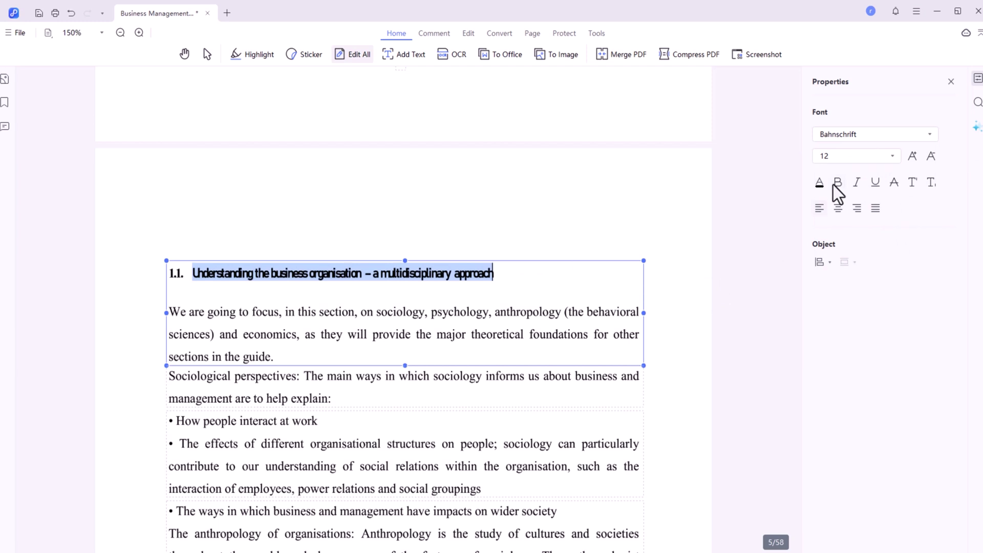
{"action": "left_click", "coordinate": [851, 207]}
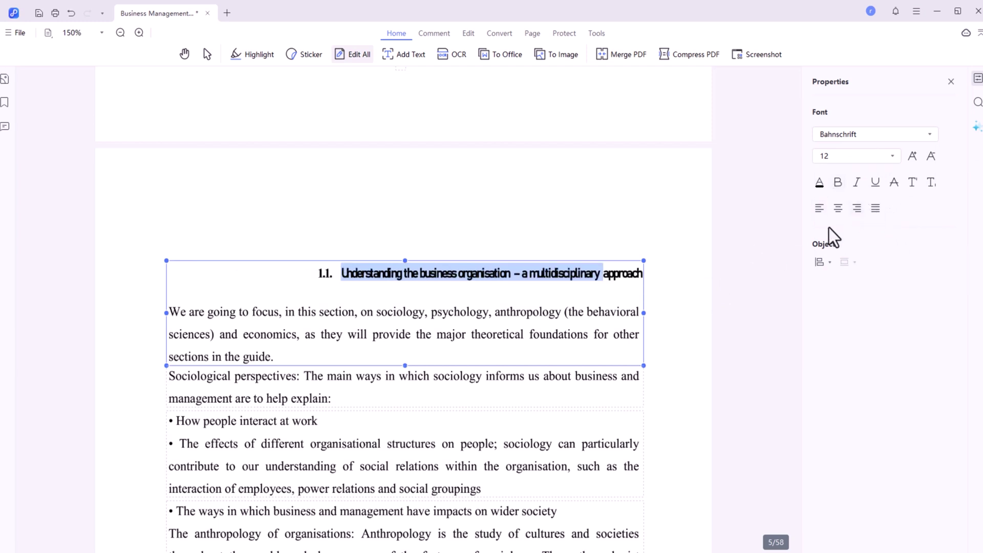
{"action": "left_click", "coordinate": [819, 209]}
{"action": "left_click", "coordinate": [501, 305]}
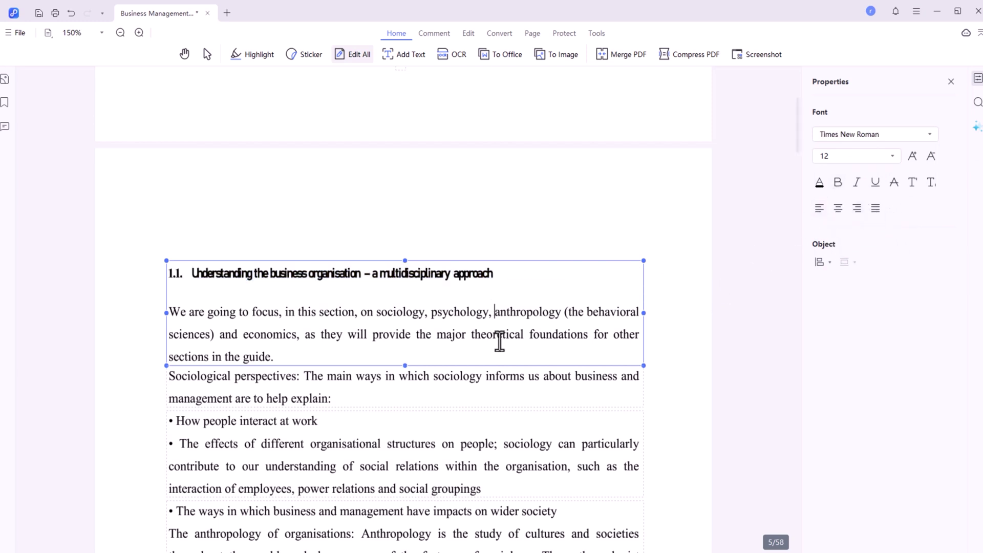
- Place the text cursor after the bullet of "The method of training that would be most effective"
{"action": "scroll", "coordinate": [602, 341], "scroll_direction": "down", "scroll_amount": 8}
{"action": "scroll", "coordinate": [602, 341], "scroll_direction": "down", "scroll_amount": 4}
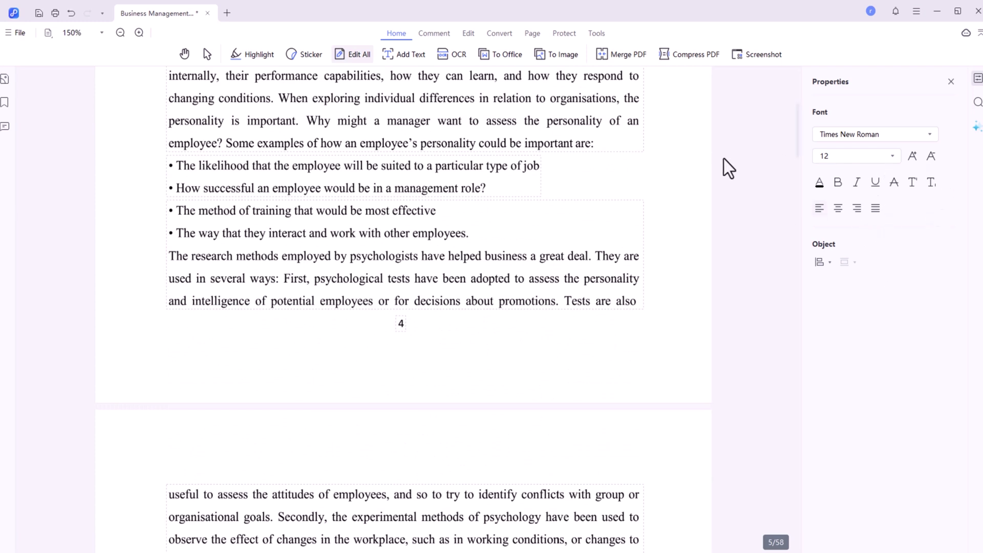
{"action": "right_click", "coordinate": [323, 233]}
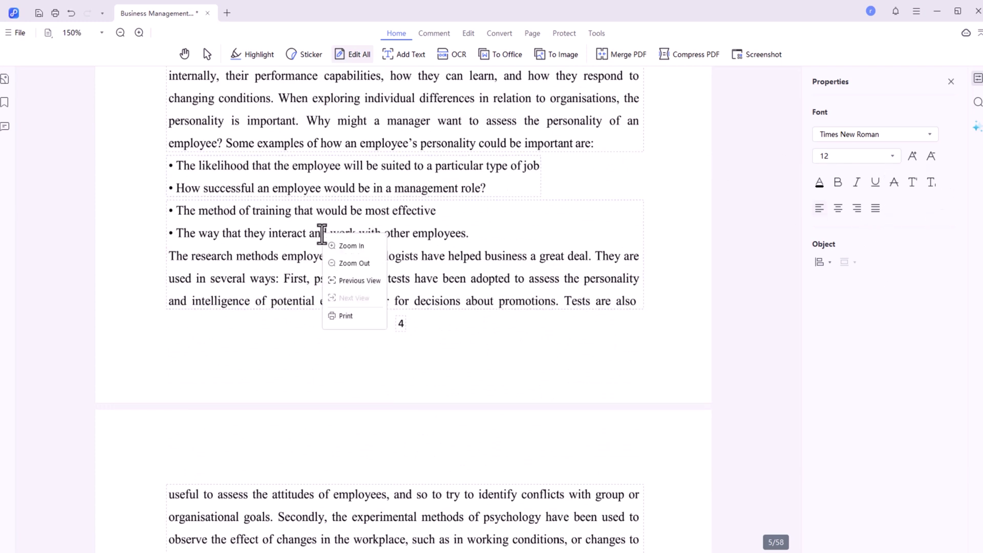
{"action": "left_click", "coordinate": [176, 215]}
{"action": "left_click", "coordinate": [171, 210]}
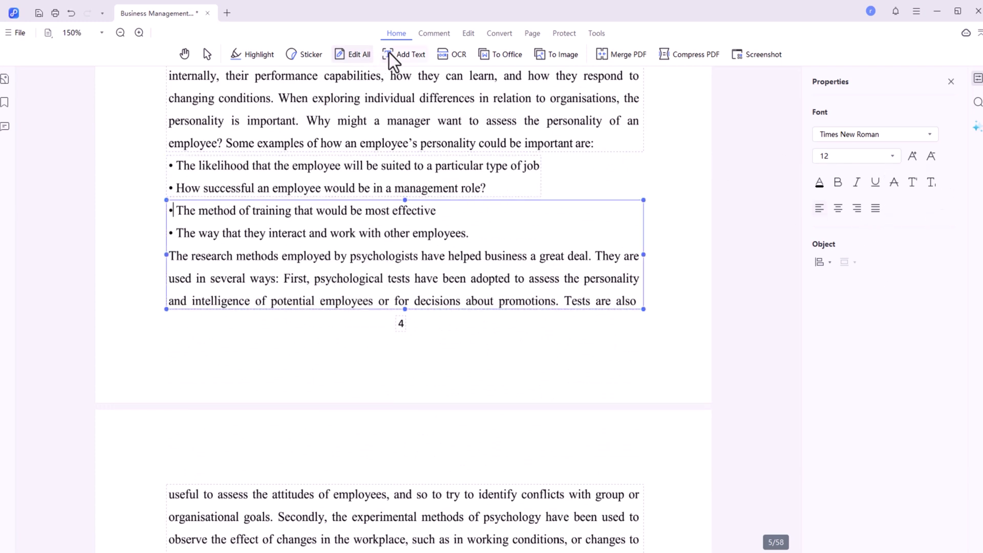
- Select the management hierarchy image above the Figure 1.1 caption and switch from Edit All to Edit Image
{"action": "left_click", "coordinate": [358, 55]}
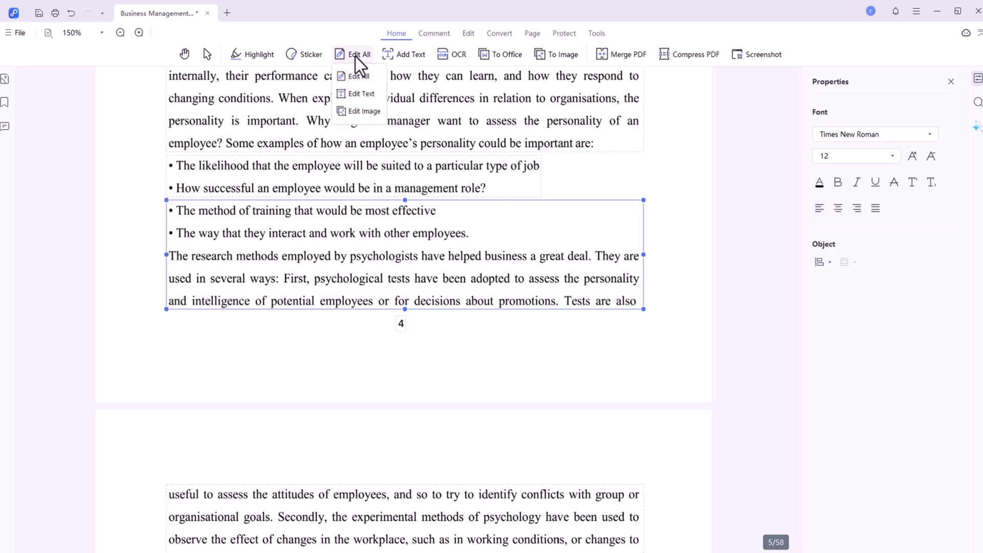
{"action": "left_click", "coordinate": [361, 112]}
{"action": "scroll", "coordinate": [614, 307], "scroll_direction": "down", "scroll_amount": 15}
{"action": "scroll", "coordinate": [610, 301], "scroll_direction": "up", "scroll_amount": 2}
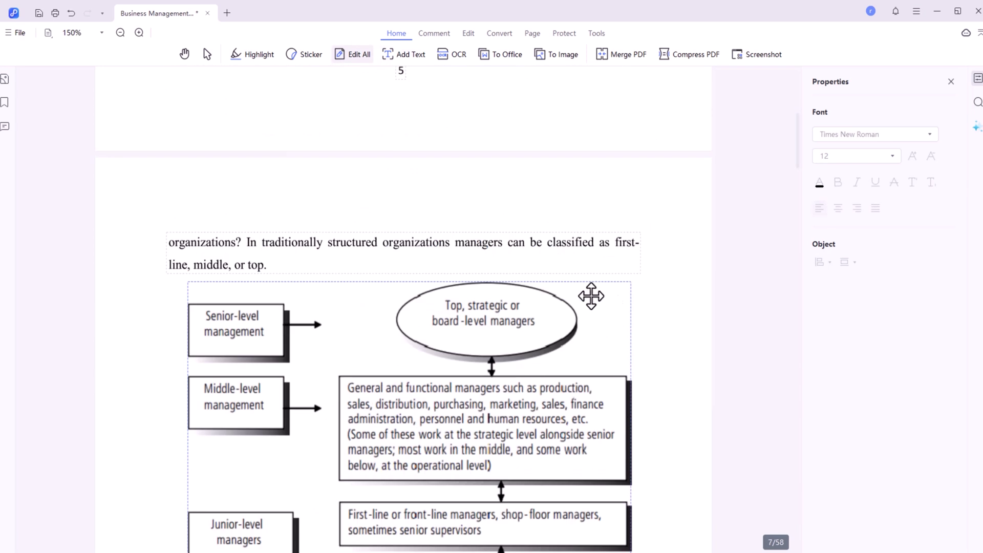
{"action": "scroll", "coordinate": [367, 351], "scroll_direction": "down", "scroll_amount": 1}
{"action": "left_click", "coordinate": [349, 261]}
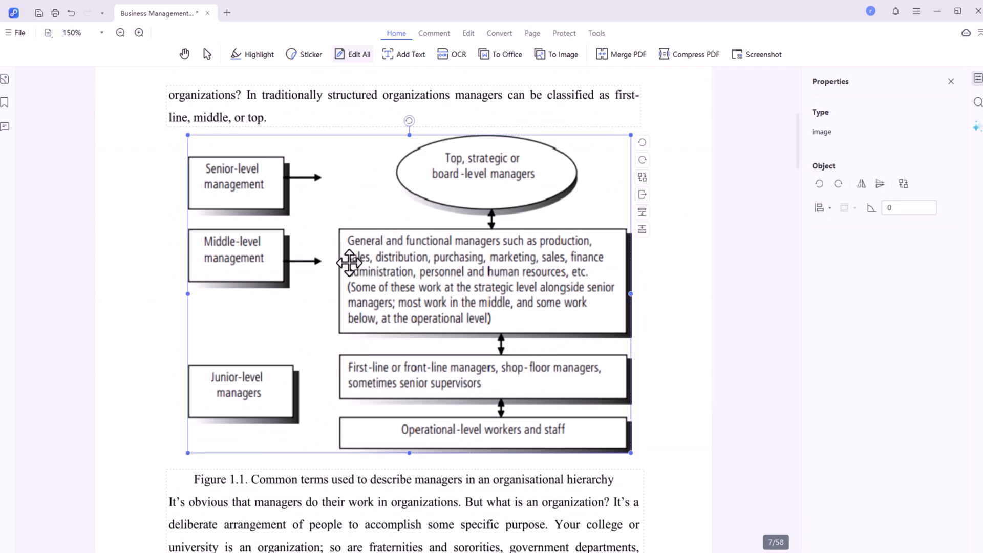
{"action": "left_click", "coordinate": [361, 57]}
{"action": "left_click", "coordinate": [364, 111]}
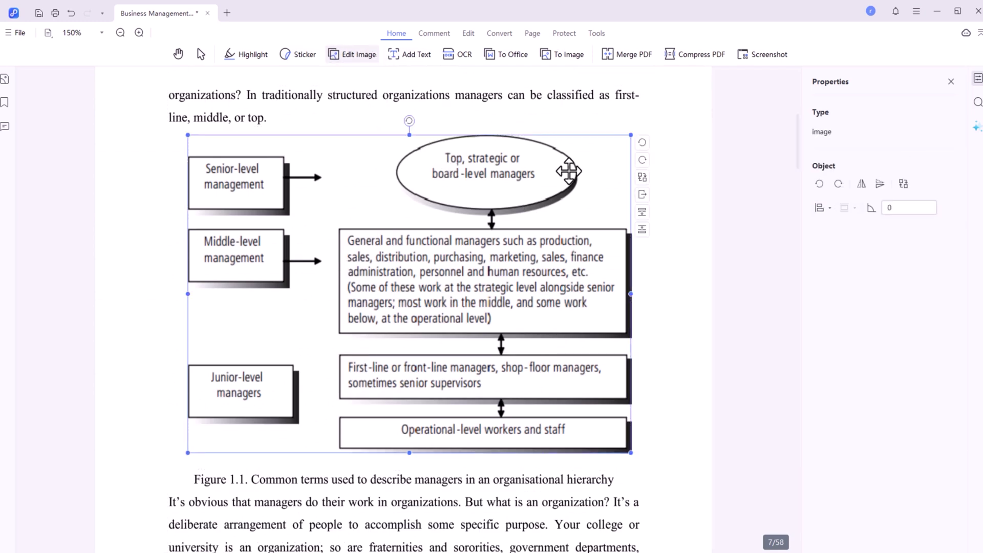
- Rotate the Figure 1.1 image counterclockwise to 270, and view its replace and export dialogs without applying either
{"action": "left_click", "coordinate": [643, 142]}
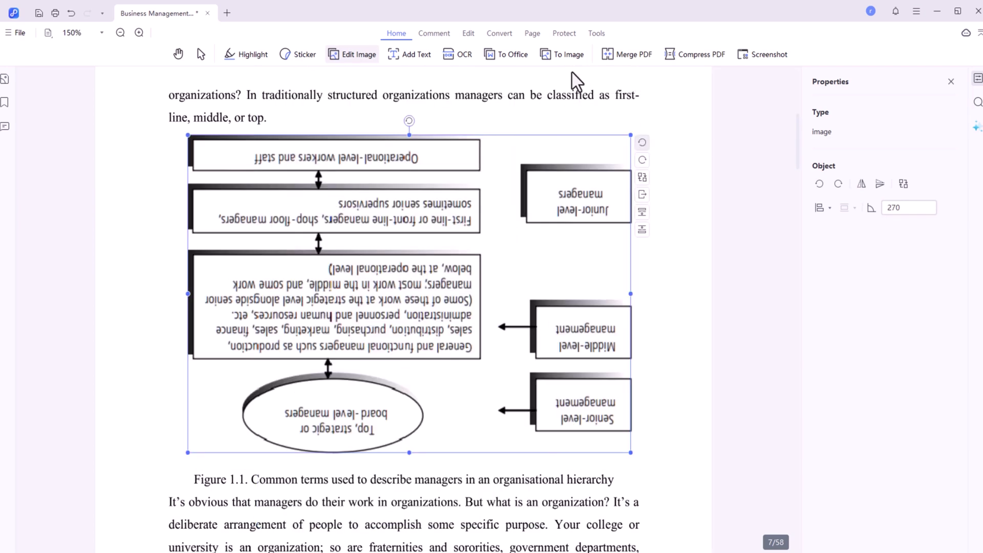
{"action": "left_click", "coordinate": [641, 178]}
{"action": "left_click", "coordinate": [479, 7]}
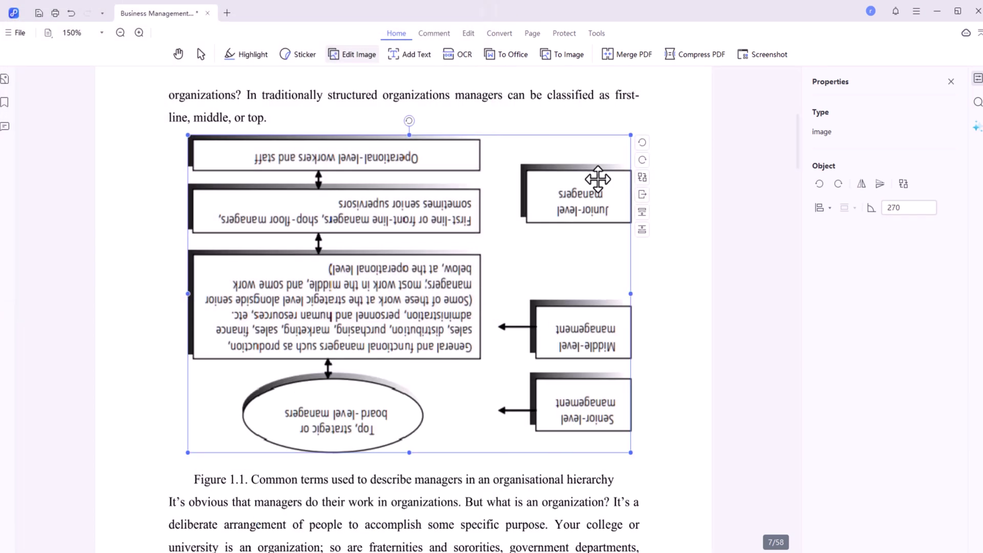
{"action": "left_click", "coordinate": [644, 194]}
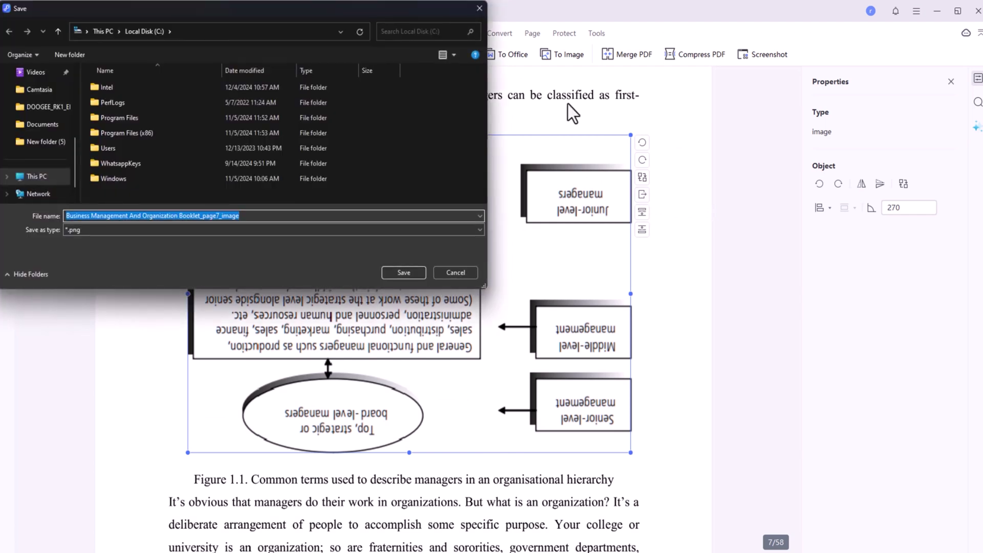
{"action": "left_click", "coordinate": [479, 8]}
- Add the text "bd test" in the upper margin of page 8, above the paragraph starting "or at least that's"
{"action": "scroll", "coordinate": [476, 318], "scroll_direction": "down", "scroll_amount": 6}
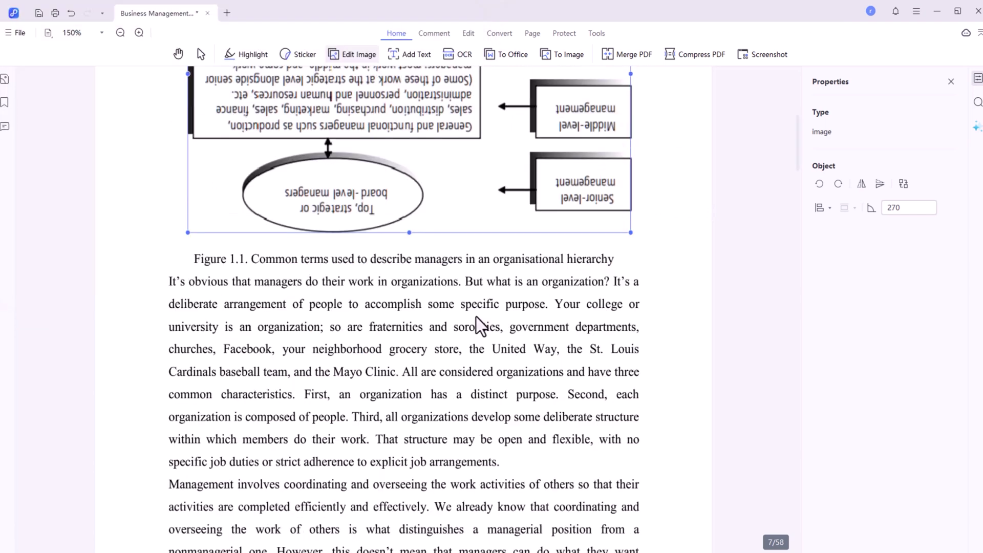
{"action": "scroll", "coordinate": [477, 317], "scroll_direction": "down", "scroll_amount": 7}
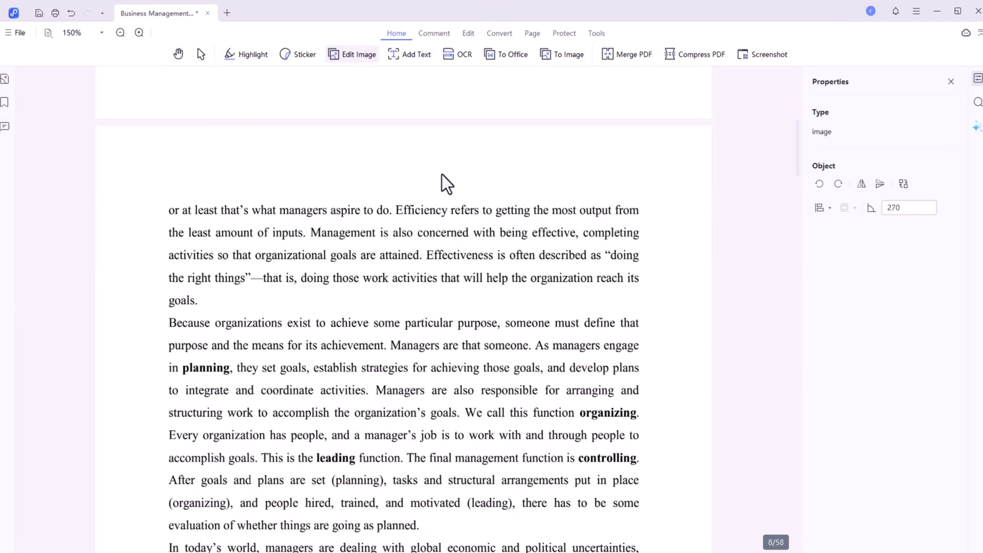
{"action": "left_click", "coordinate": [401, 57]}
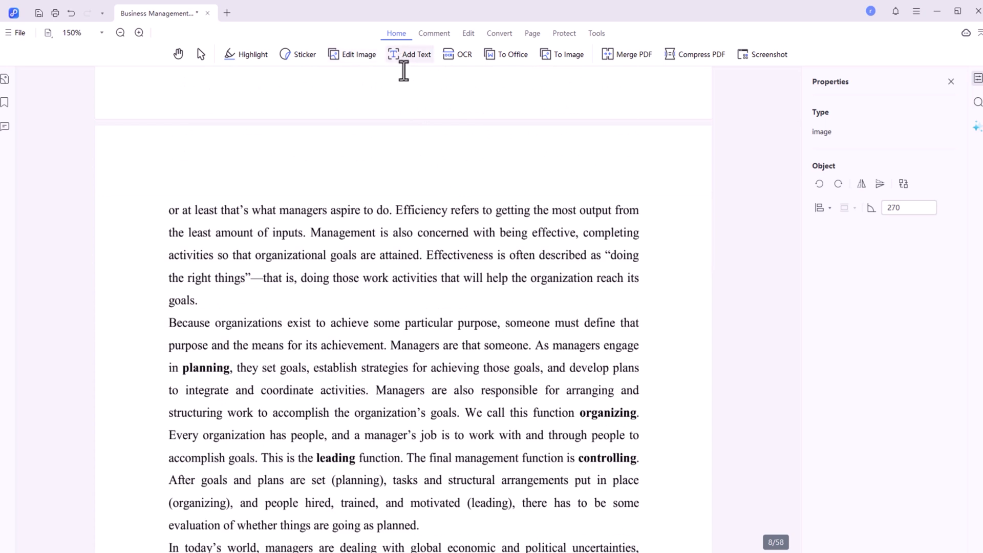
{"action": "left_click", "coordinate": [398, 208]}
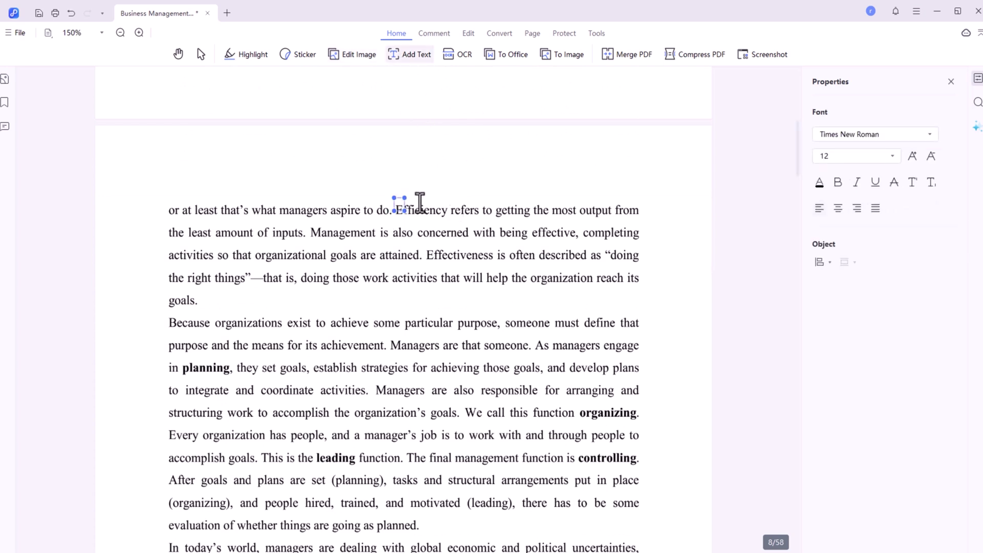
{"action": "left_click", "coordinate": [432, 158]}
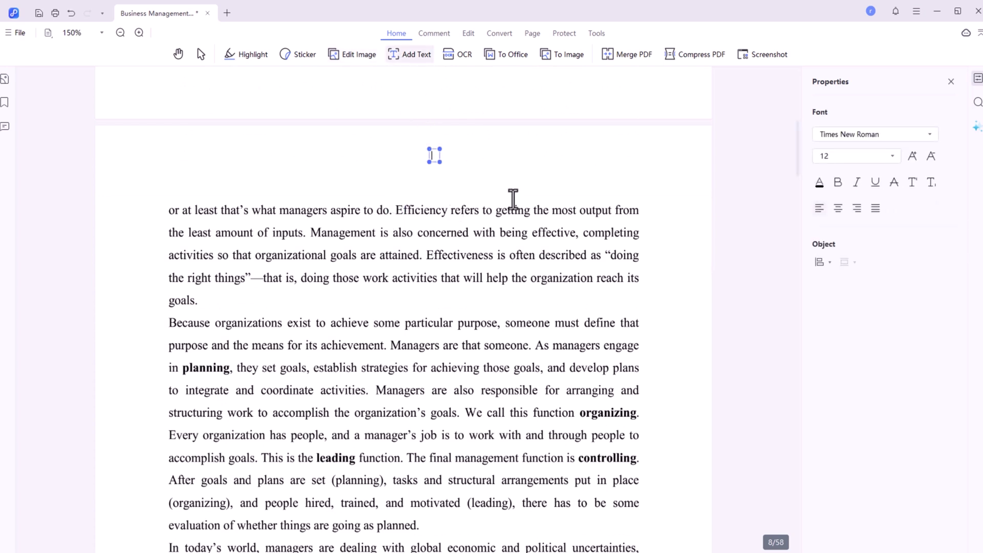
{"action": "type", "text": "bd test"}
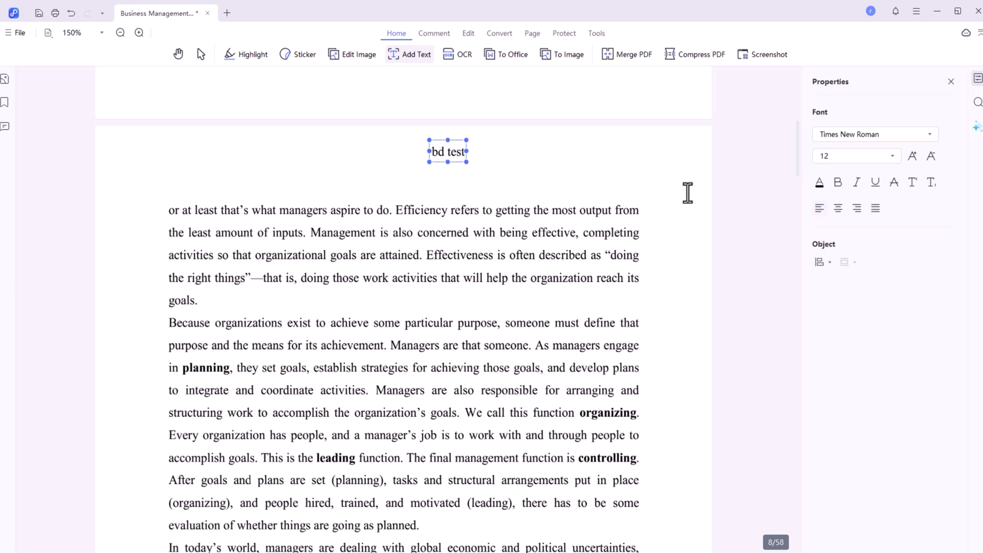
{"action": "left_click", "coordinate": [626, 158]}
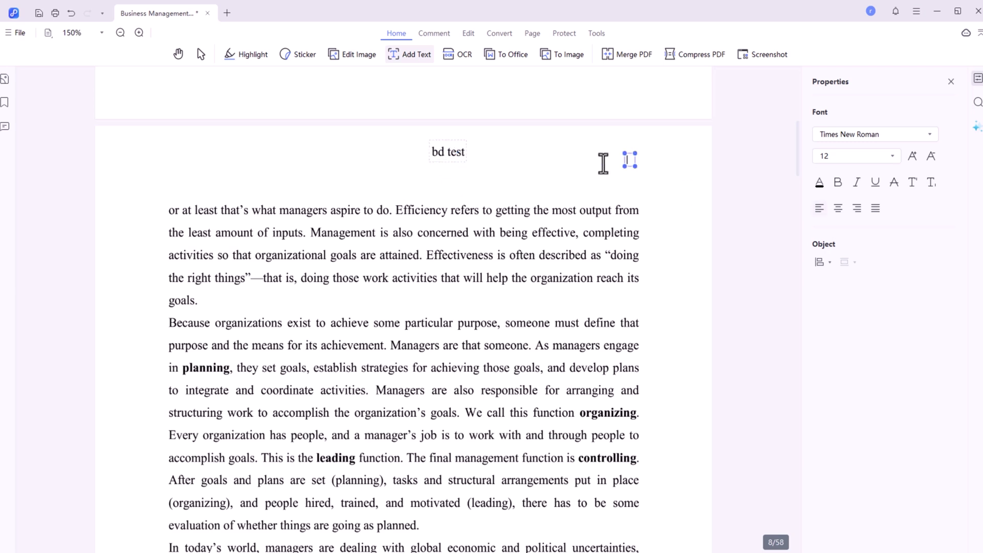
{"action": "left_click", "coordinate": [526, 157]}
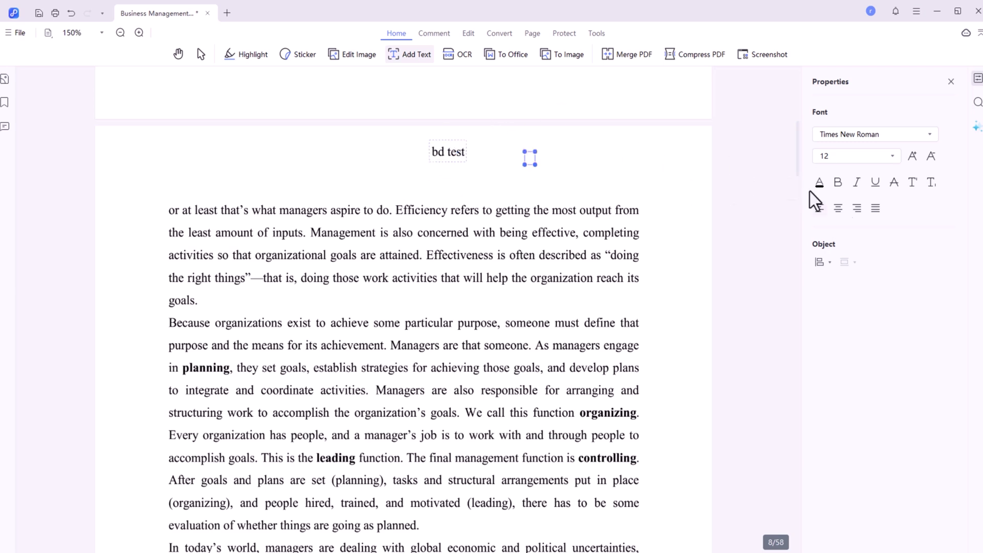
- Save the booklet and perform OCR on the current page, scanning to editable text with English recognition
{"action": "left_click", "coordinate": [464, 55]}
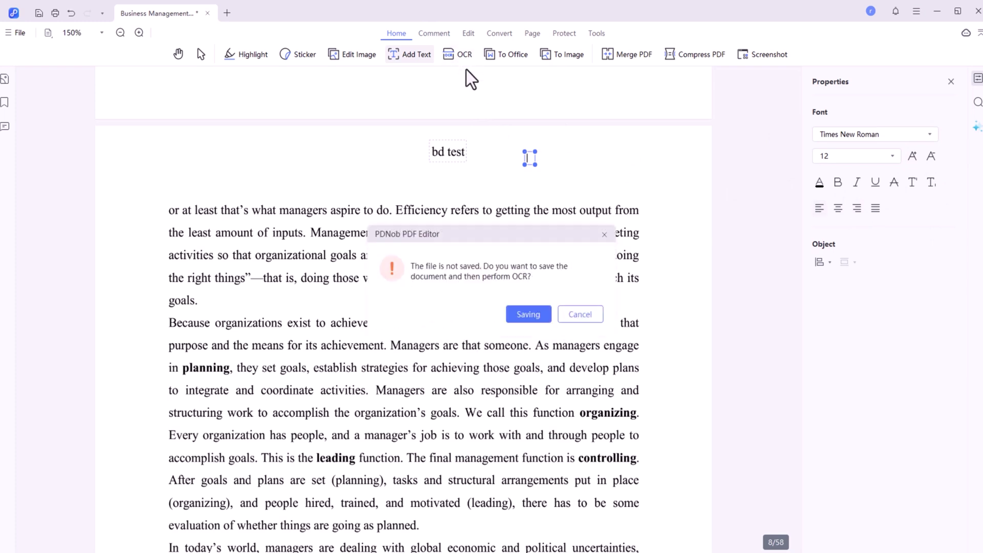
{"action": "left_click", "coordinate": [531, 318]}
{"action": "left_click", "coordinate": [581, 371]}
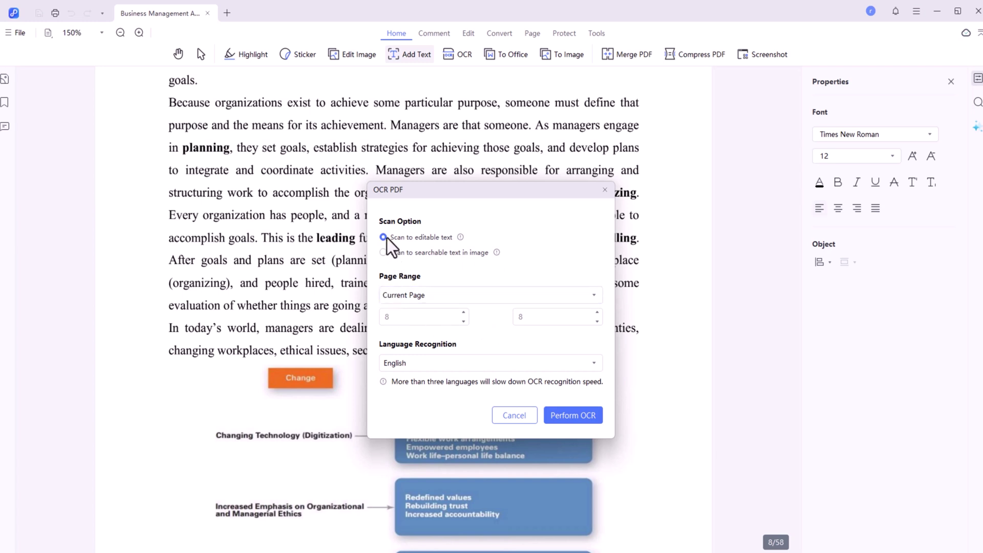
{"action": "left_click", "coordinate": [577, 417]}
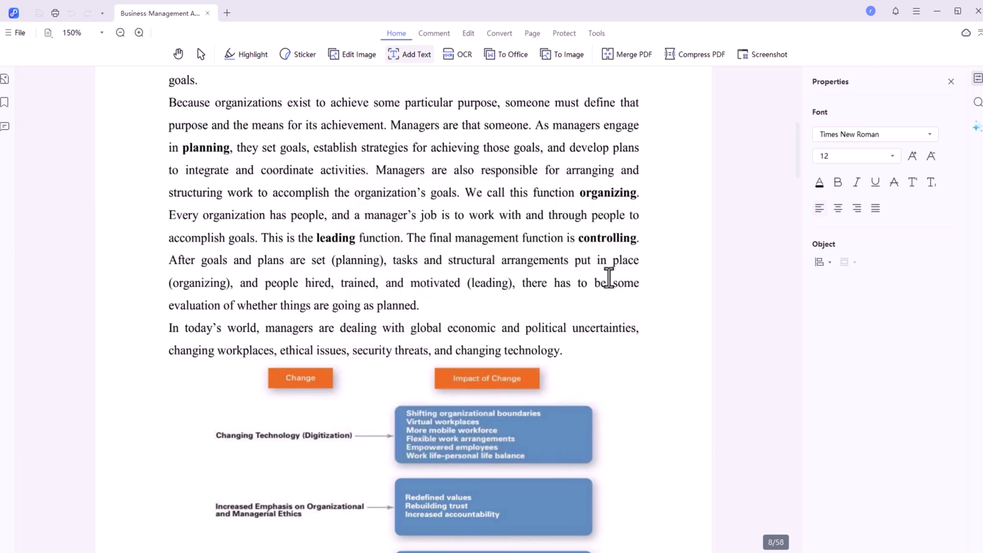
{"action": "scroll", "coordinate": [608, 277], "scroll_direction": "down", "scroll_amount": 5}
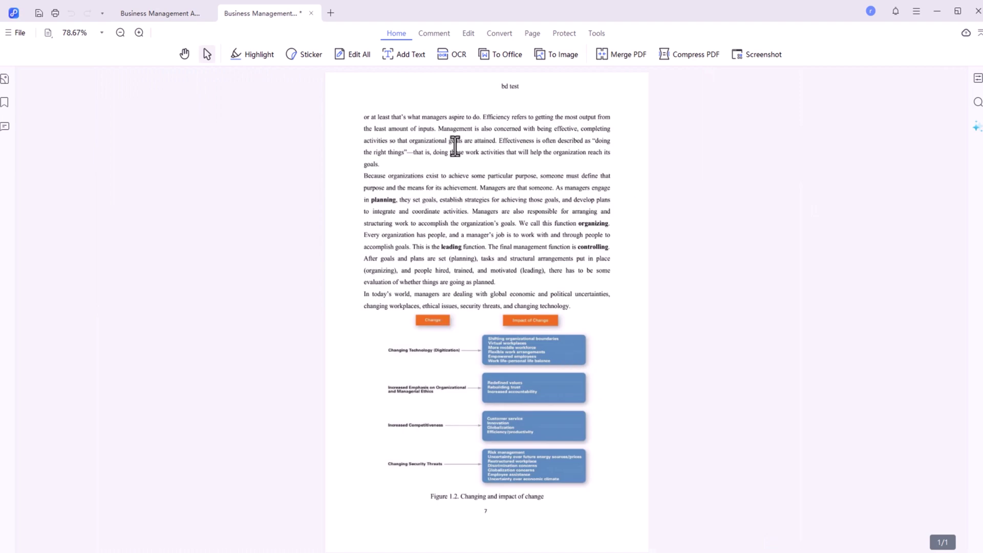
- Set the OCR options of the scanned page to searchable text in image with a custom page range
{"action": "left_click", "coordinate": [444, 56]}
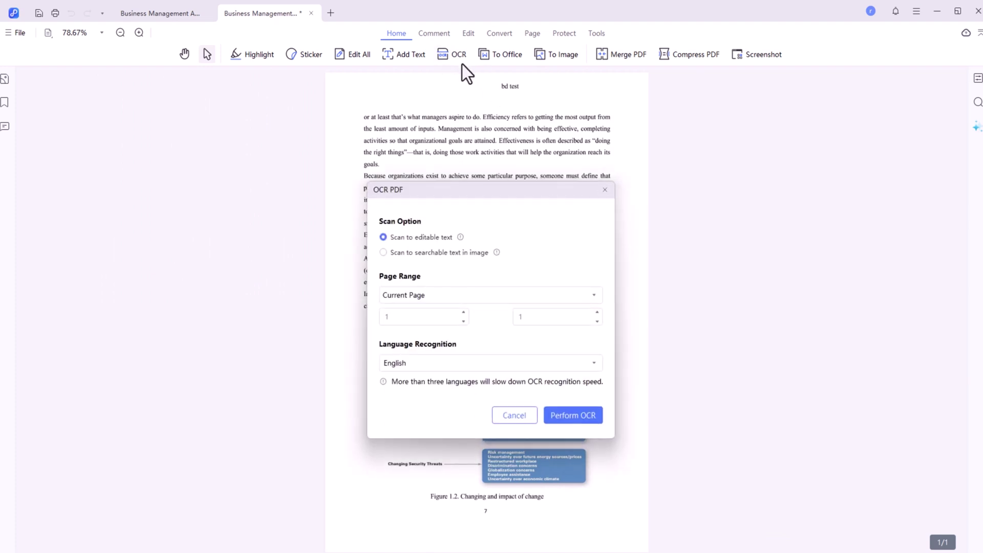
{"action": "left_click", "coordinate": [384, 252]}
{"action": "left_click", "coordinate": [451, 294]}
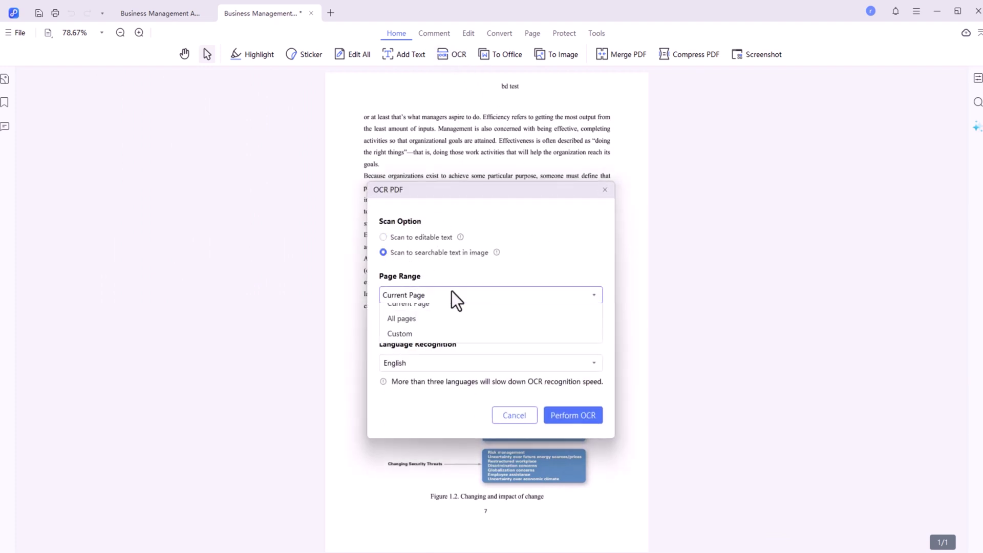
{"action": "left_click", "coordinate": [450, 344]}
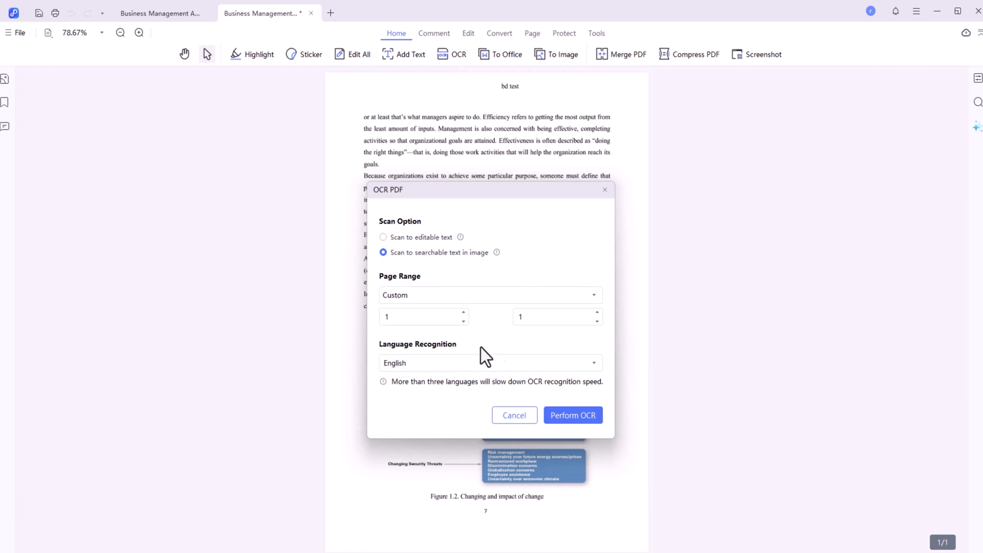
{"action": "left_click", "coordinate": [545, 320]}
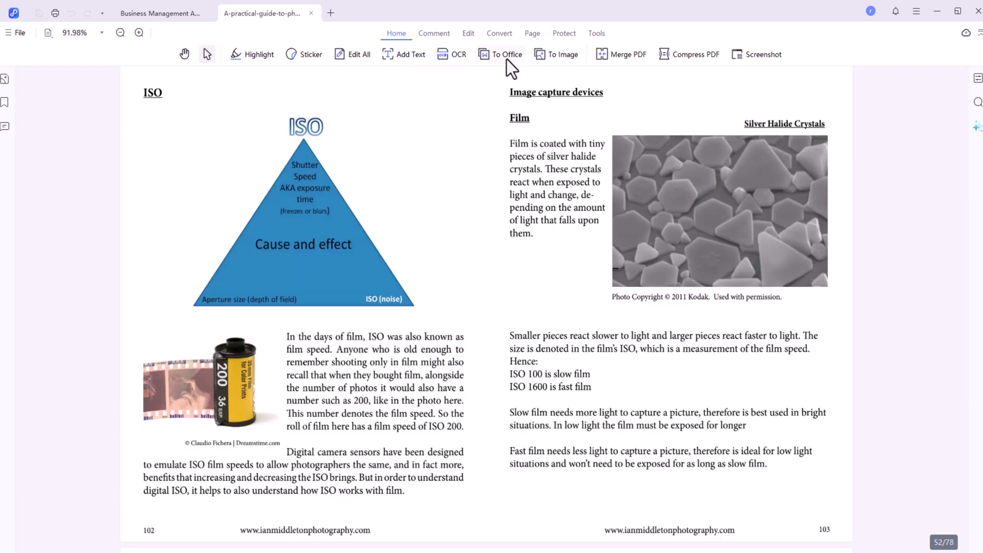
- Convert all 58 pages of the booklet to Word (*.docx), with the source directory as output folder
{"action": "left_click", "coordinate": [506, 58]}
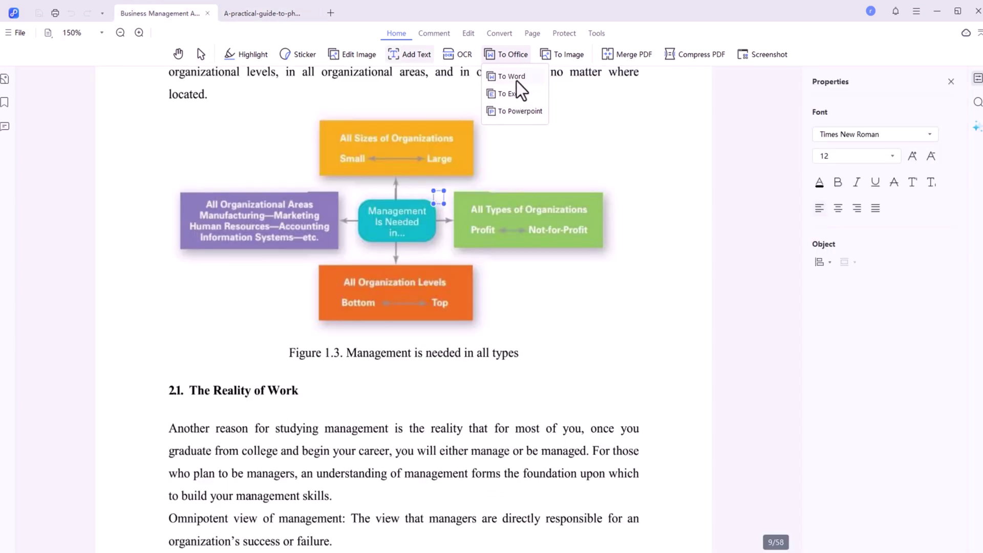
{"action": "left_click", "coordinate": [517, 79]}
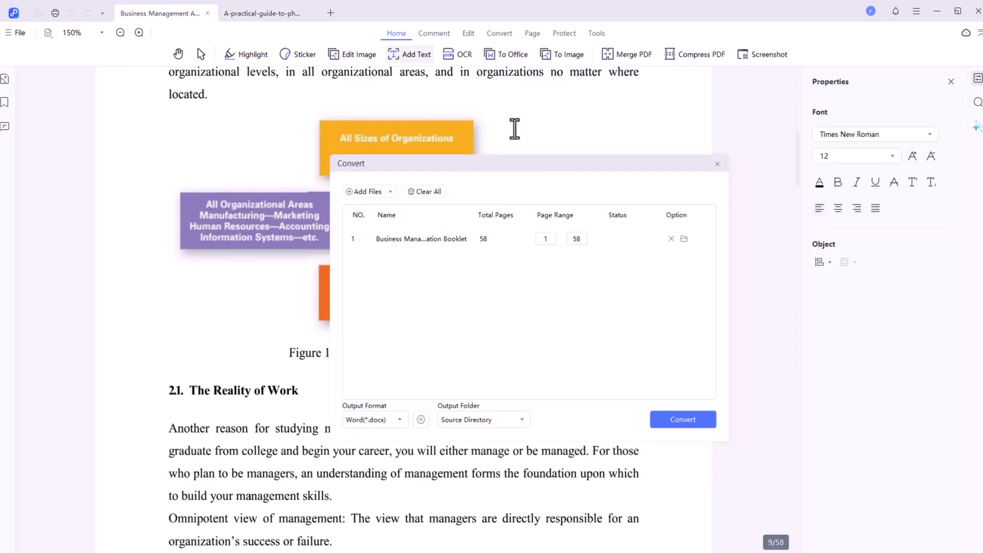
{"action": "left_click", "coordinate": [389, 427]}
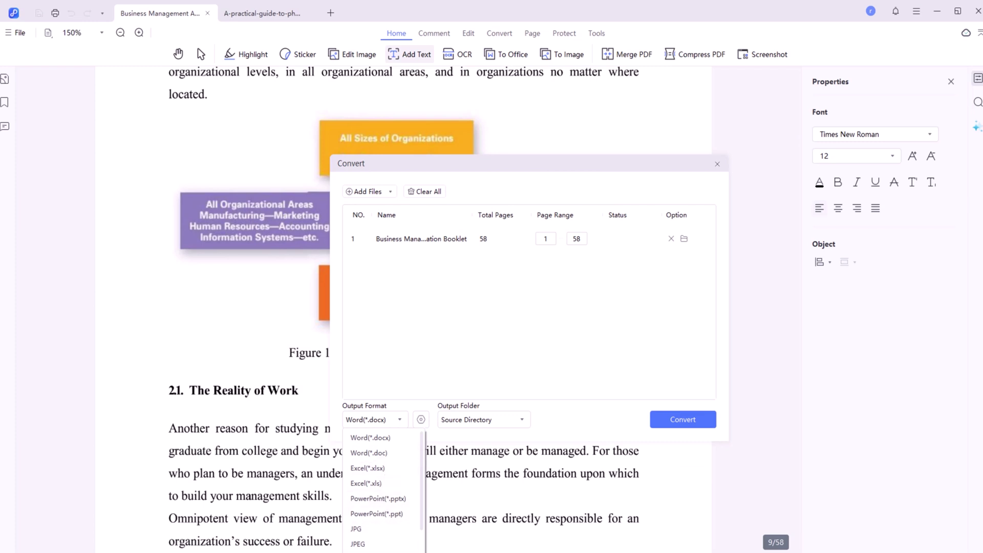
{"action": "left_click", "coordinate": [376, 436]}
{"action": "left_click", "coordinate": [685, 421]}
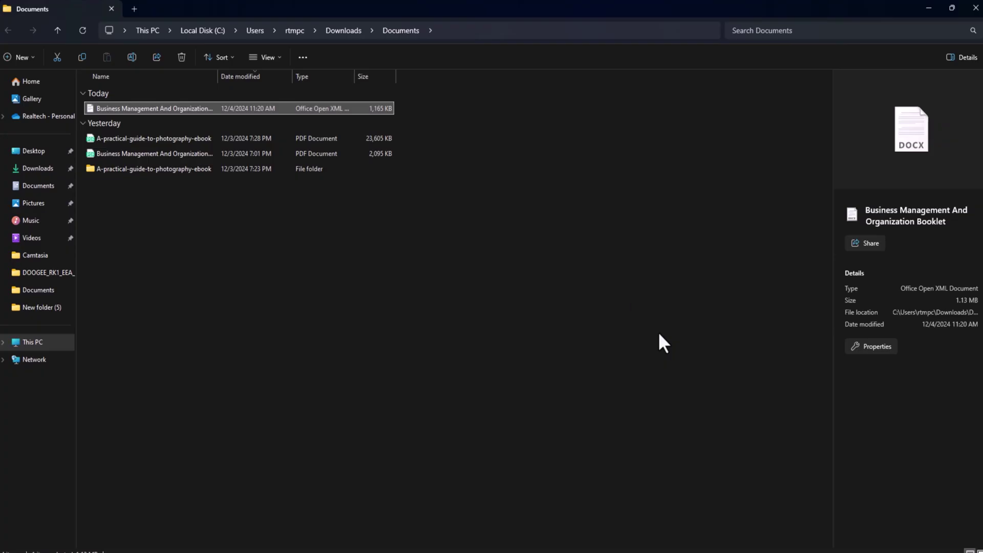
- Open the converted booklet document in WordPad, look through its pages, and return to PDNob PDF Editor
{"action": "double_click", "coordinate": [263, 108]}
{"action": "scroll", "coordinate": [646, 325], "scroll_direction": "down", "scroll_amount": 20}
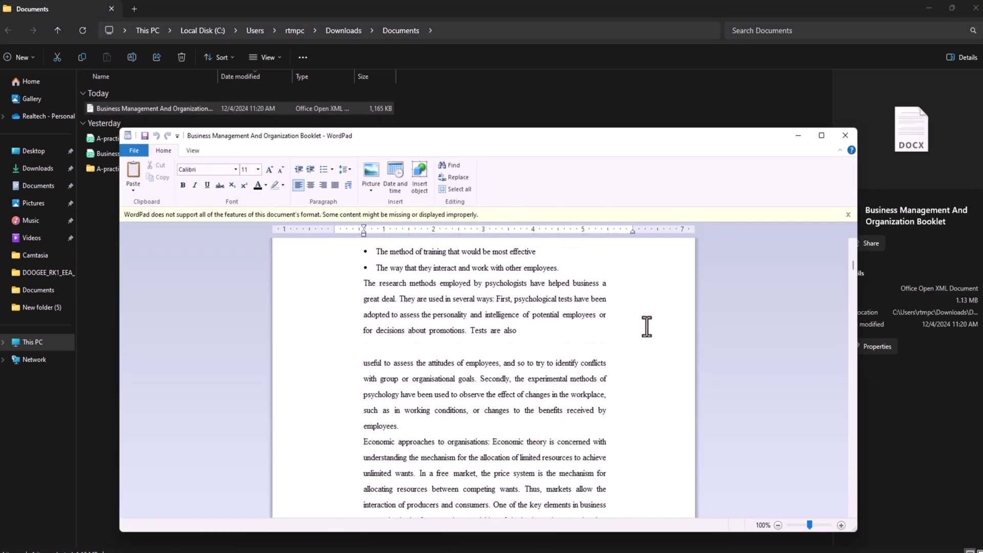
{"action": "scroll", "coordinate": [647, 327], "scroll_direction": "down", "scroll_amount": 10}
{"action": "left_click", "coordinate": [839, 138]}
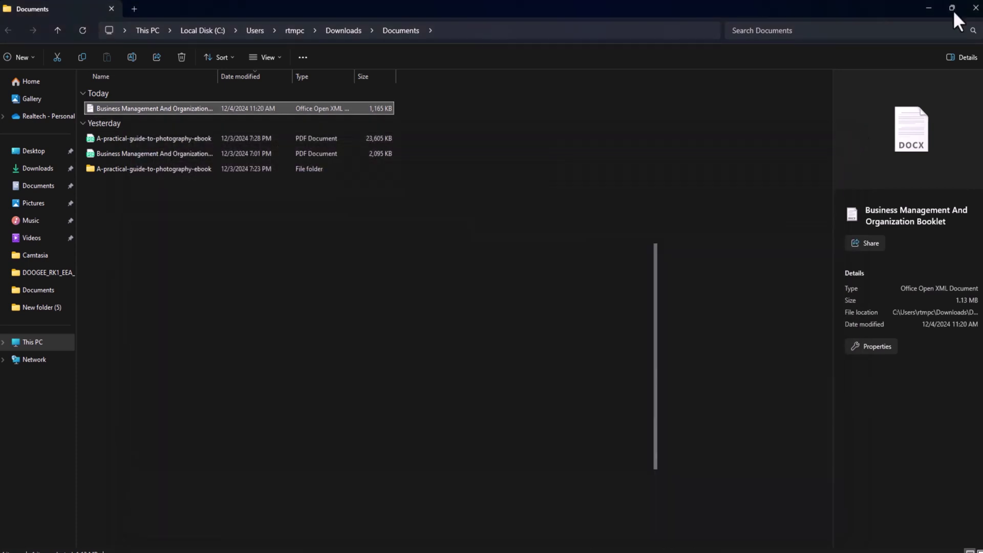
{"action": "left_click", "coordinate": [929, 7]}
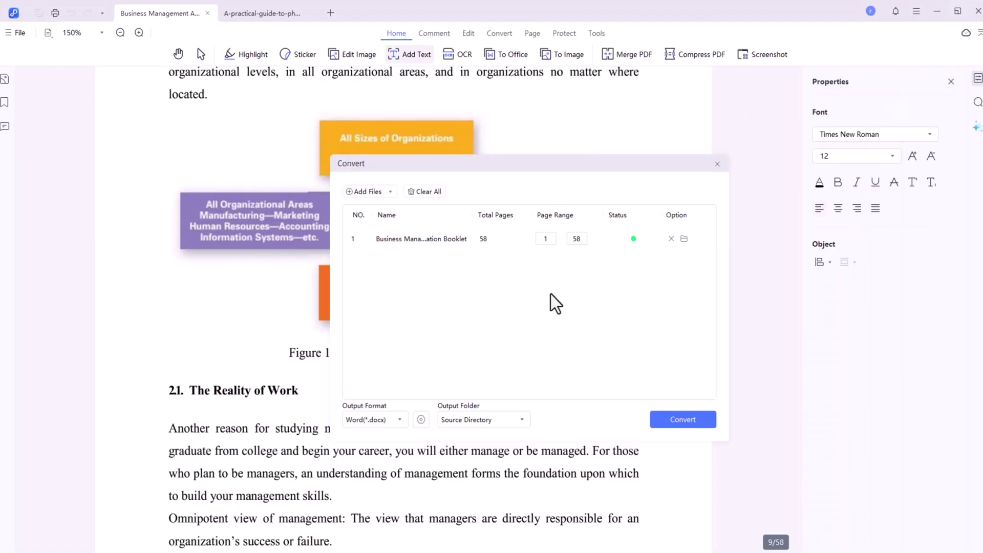
- Convert all 58 pages of the booklet to JPG images, with the source directory as output folder
{"action": "left_click", "coordinate": [481, 419]}
{"action": "left_click", "coordinate": [338, 472]}
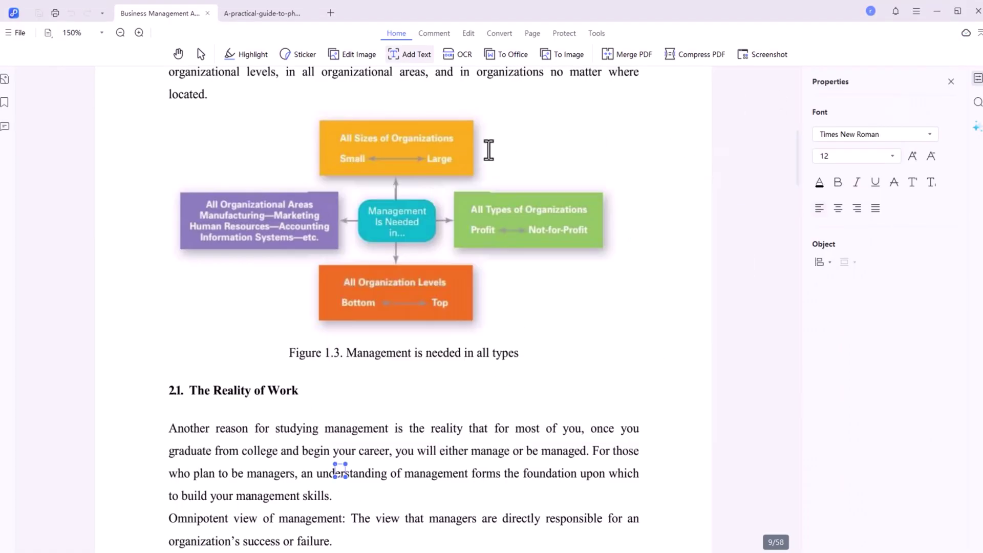
{"action": "scroll", "coordinate": [471, 176], "scroll_direction": "down", "scroll_amount": 10}
{"action": "scroll", "coordinate": [471, 164], "scroll_direction": "up", "scroll_amount": 5}
{"action": "left_click", "coordinate": [555, 58]}
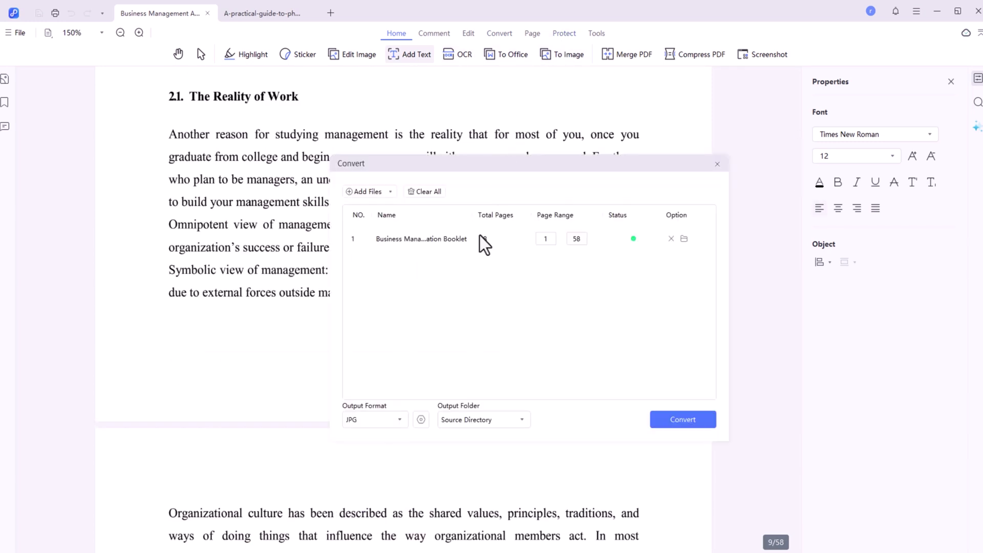
{"action": "left_click", "coordinate": [399, 421]}
{"action": "left_click", "coordinate": [398, 422]}
{"action": "left_click", "coordinate": [678, 425]}
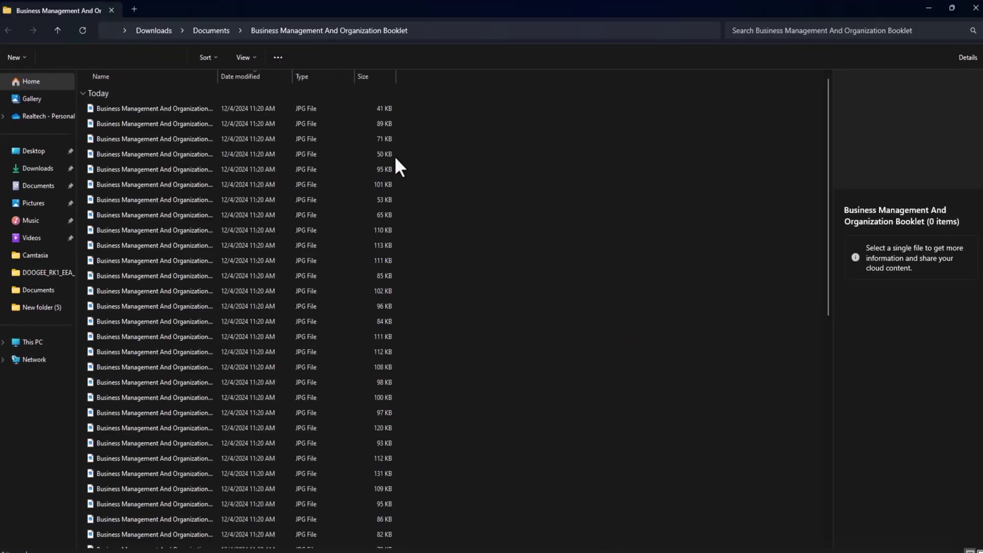
- Open an exported page image from the output folder and page through the images
{"action": "left_click", "coordinate": [125, 147]}
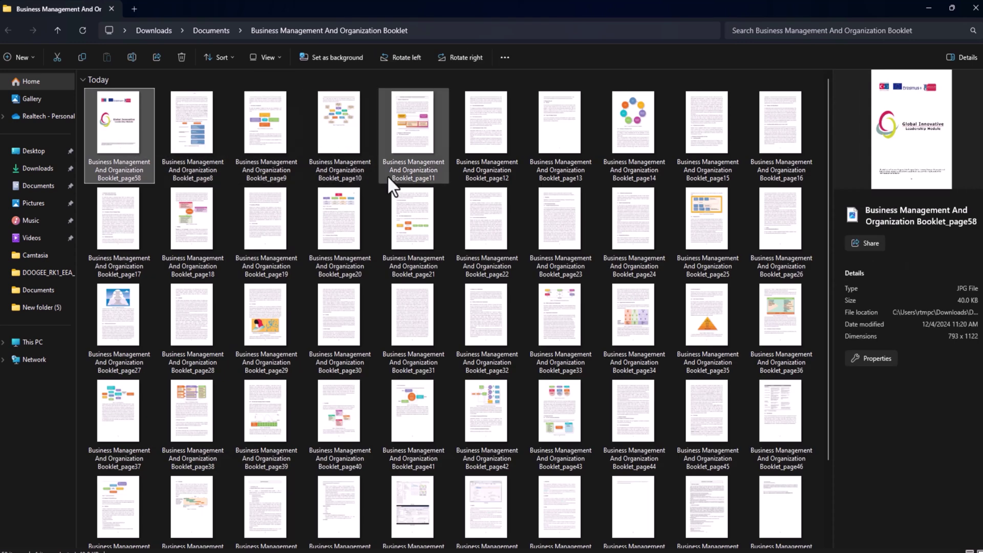
{"action": "key", "text": "Return"}
{"action": "mouse_move", "coordinate": [850, 302]}
{"action": "left_click", "coordinate": [847, 328]}
{"action": "left_click", "coordinate": [847, 327]}
{"action": "left_click", "coordinate": [846, 327]}
{"action": "left_click", "coordinate": [846, 328]}
{"action": "left_click", "coordinate": [846, 327]}
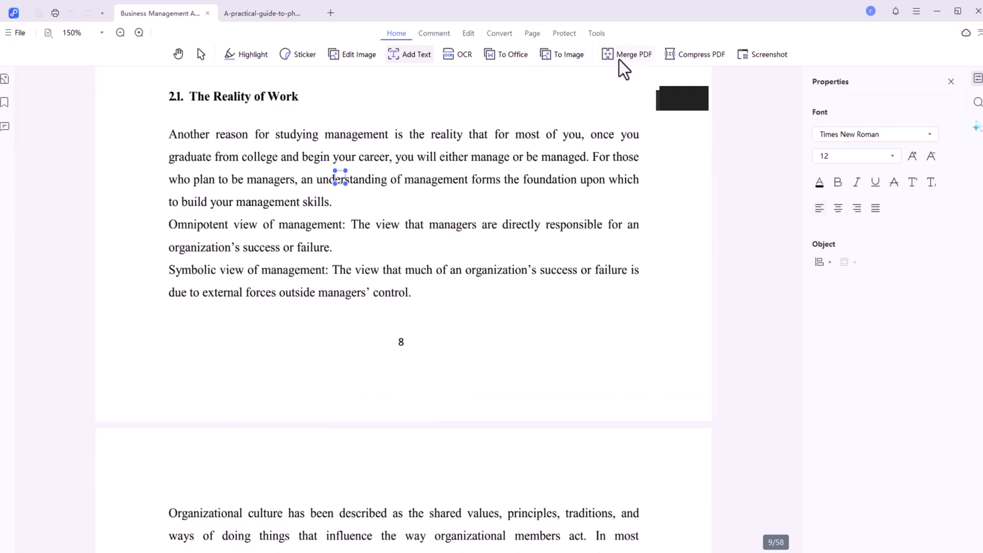
- Create a merged PDF from only page 1 of the booklet and return to the original document
{"action": "left_click", "coordinate": [618, 60]}
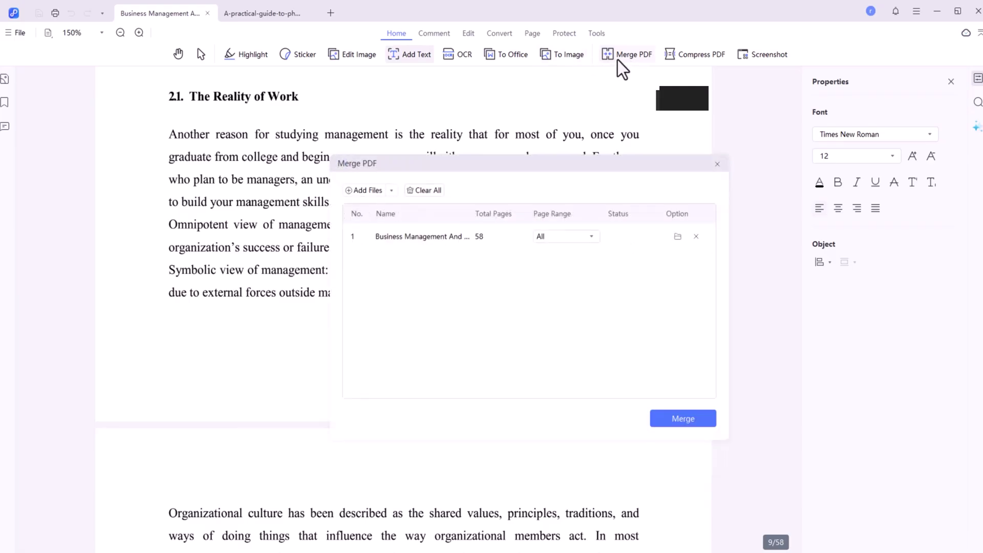
{"action": "left_click", "coordinate": [579, 235]}
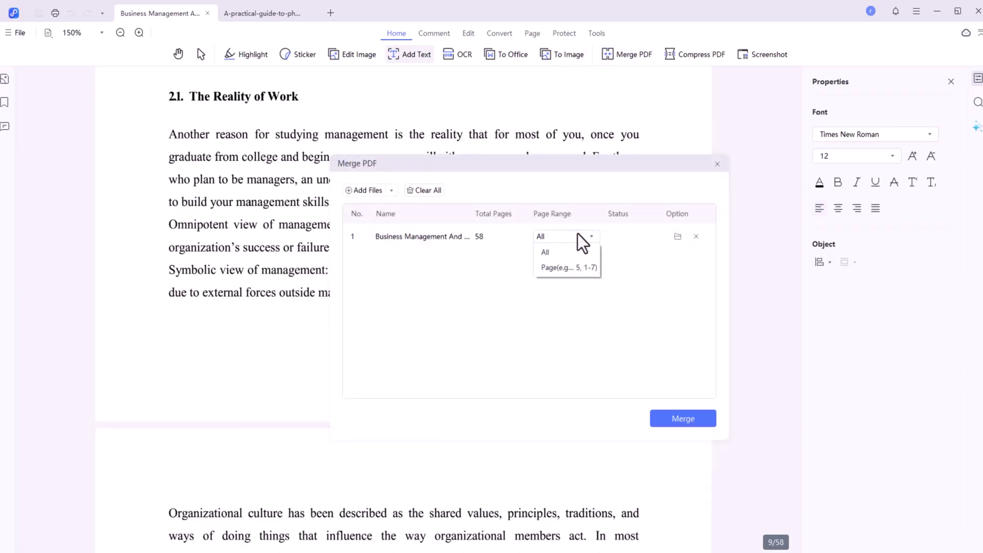
{"action": "left_click", "coordinate": [569, 267]}
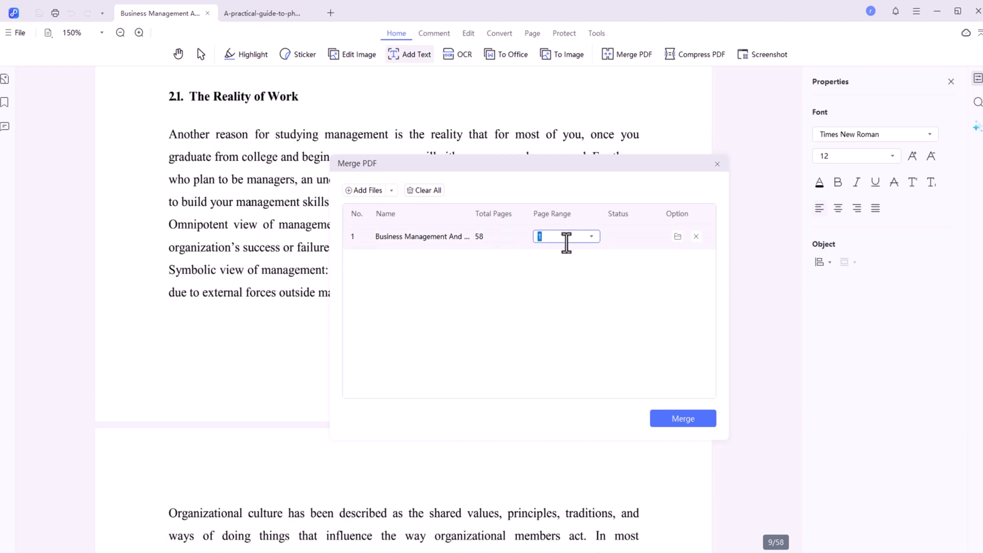
{"action": "left_click", "coordinate": [677, 425]}
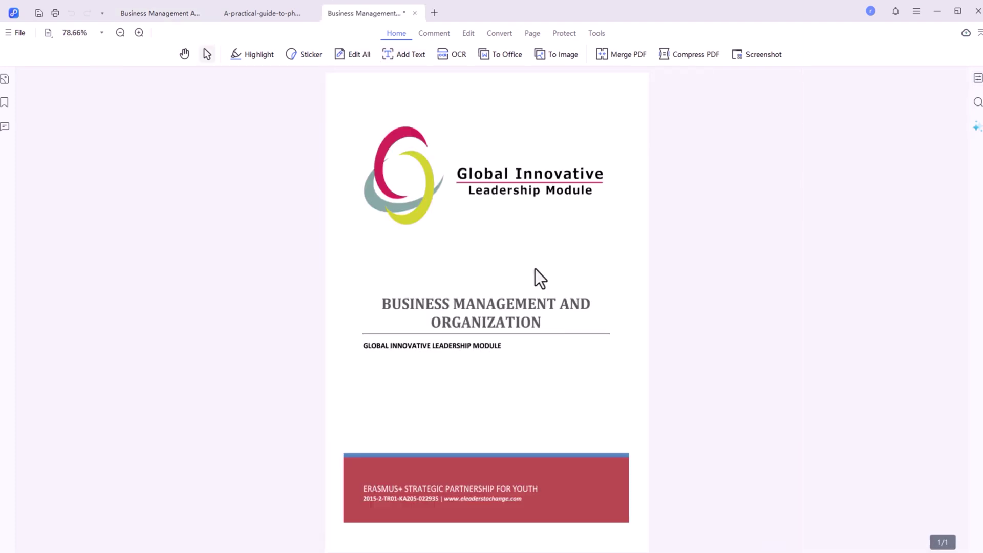
{"action": "left_click", "coordinate": [136, 14]}
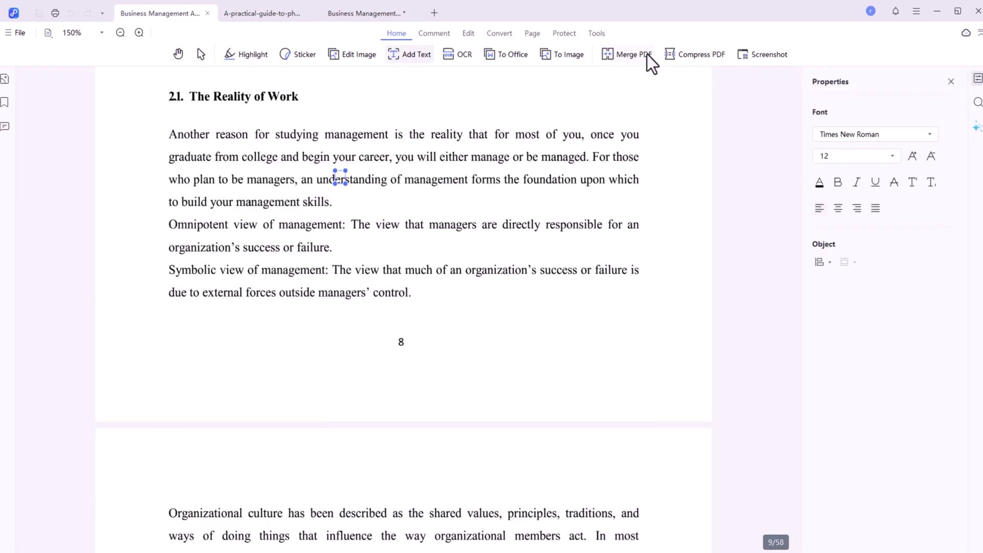
- Compress the booklet at high quality into the source directory and check the compressed file's properties
{"action": "left_click", "coordinate": [694, 57]}
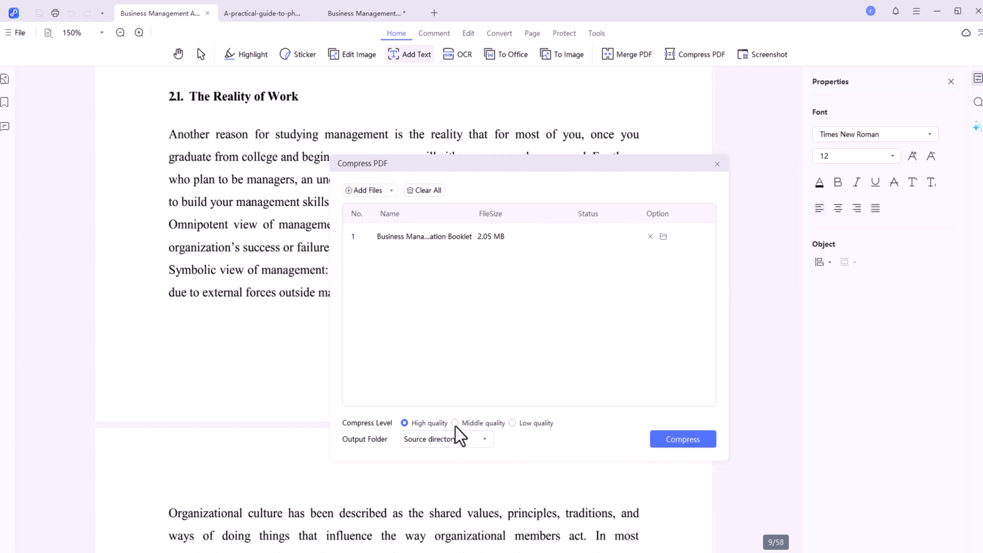
{"action": "left_click", "coordinate": [681, 441]}
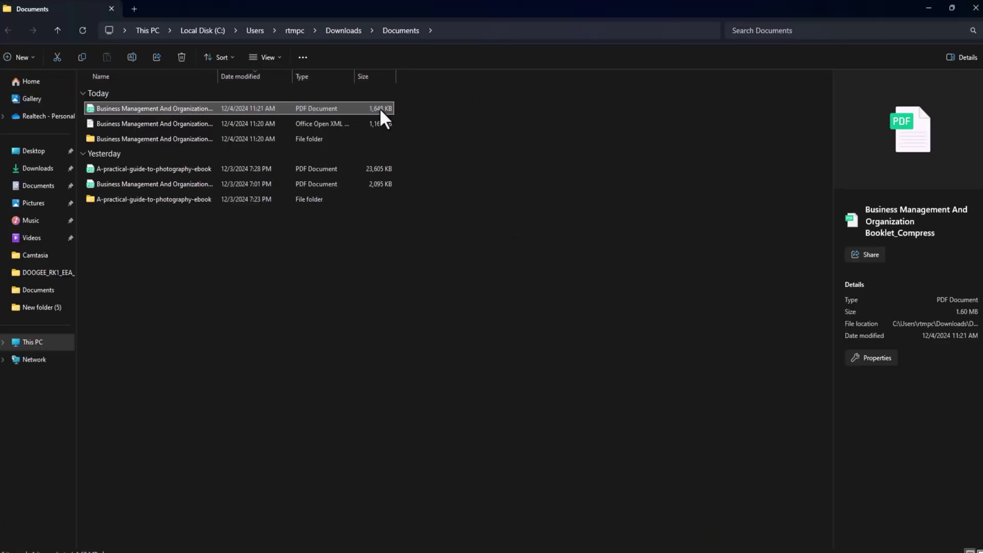
{"action": "key", "text": "alt+Return"}
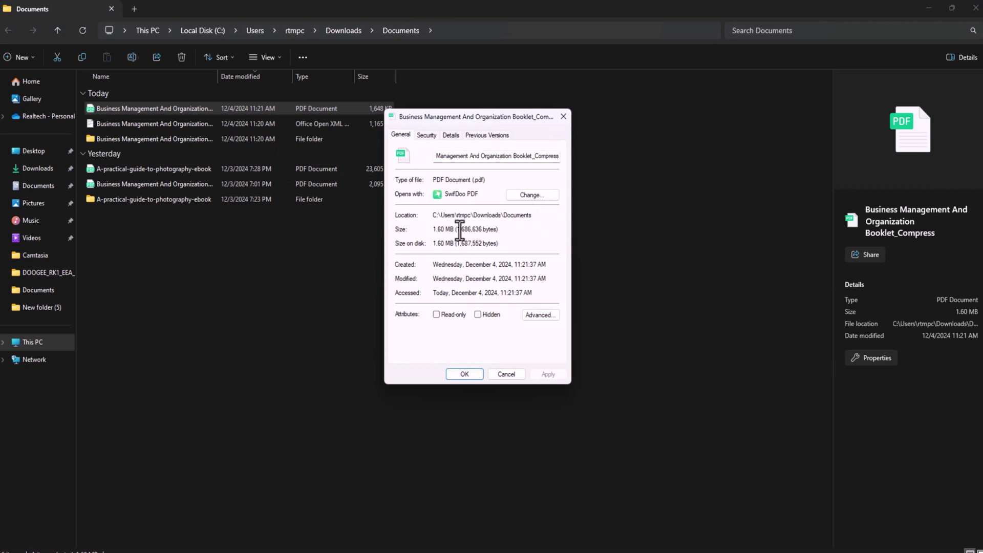
{"action": "left_click", "coordinate": [564, 117]}
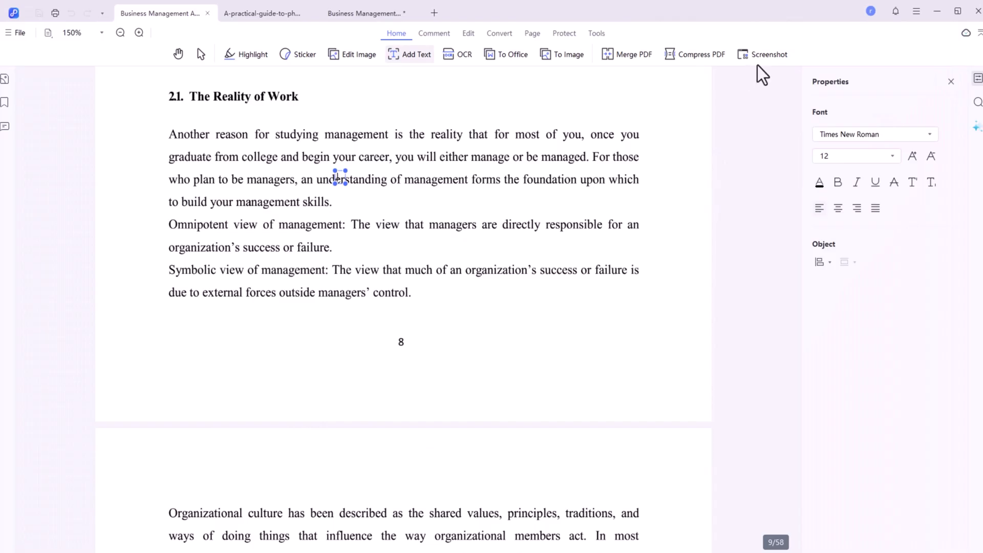
- Record a short screen clip of a region of about 980 x 280 over the section 2.1 text
{"action": "mouse_move", "coordinate": [758, 56]}
{"action": "left_click", "coordinate": [472, 271]}
{"action": "left_click", "coordinate": [711, 239]}
{"action": "left_click", "coordinate": [762, 55]}
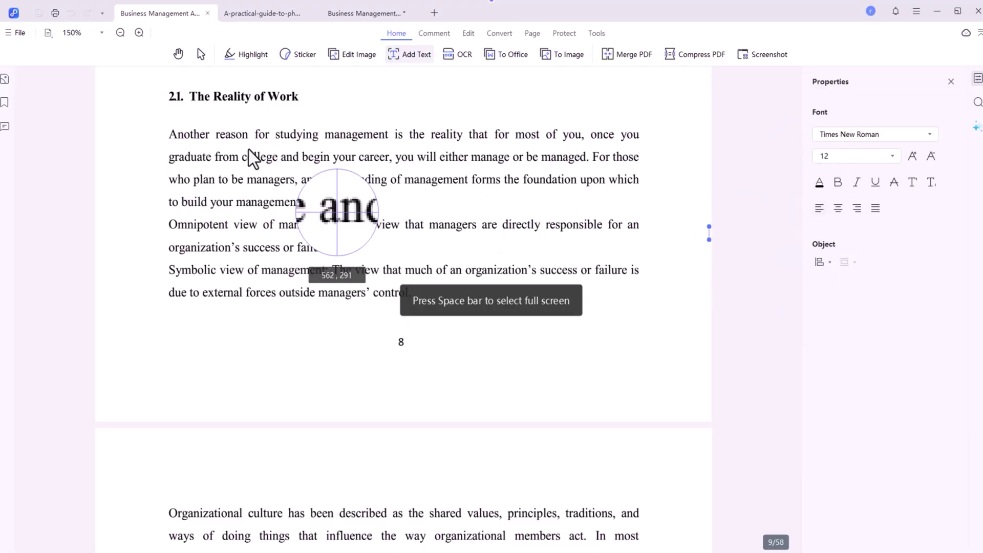
{"action": "left_click_drag", "start_coordinate": [169, 86], "coordinate": [679, 240]}
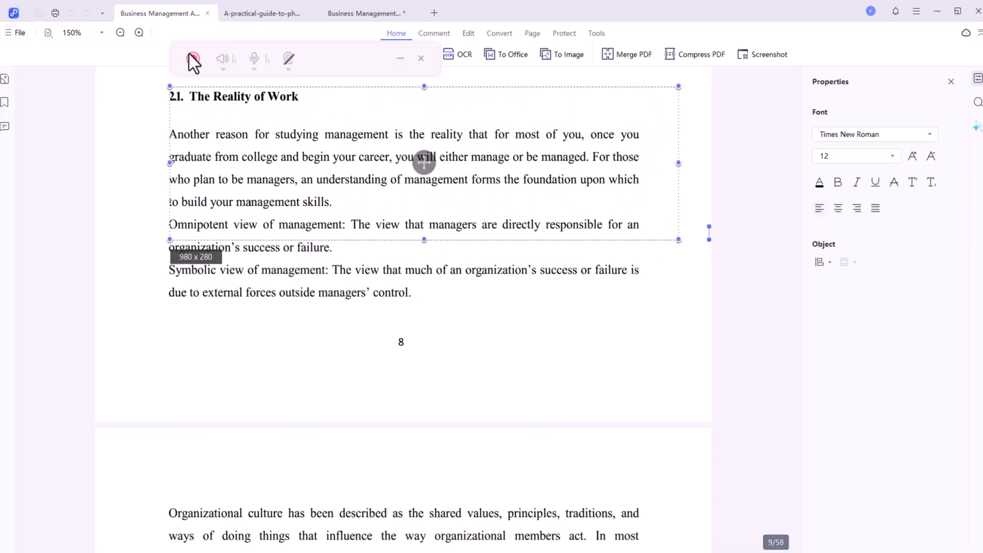
{"action": "left_click", "coordinate": [191, 58]}
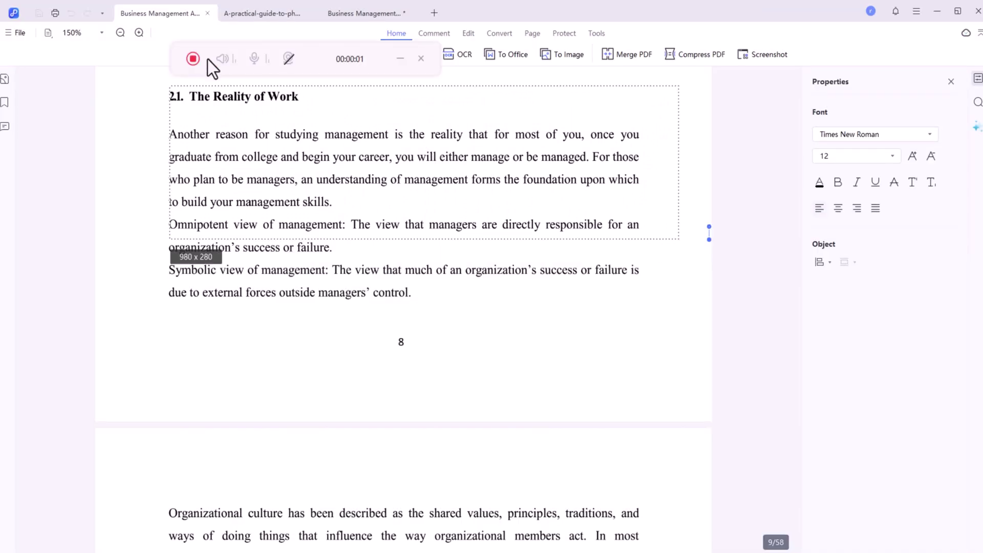
{"action": "left_click", "coordinate": [194, 58]}
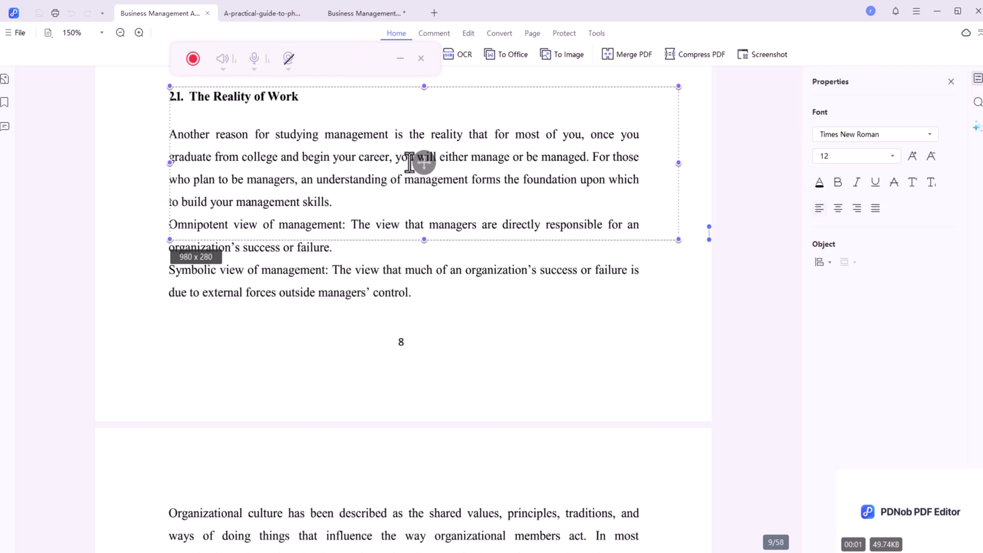
- Move the recording region further down the page, shrink it to about 859 x 220, and close the recorder
{"action": "left_click_drag", "start_coordinate": [420, 160], "coordinate": [420, 305]}
{"action": "left_click_drag", "start_coordinate": [166, 382], "coordinate": [229, 350]}
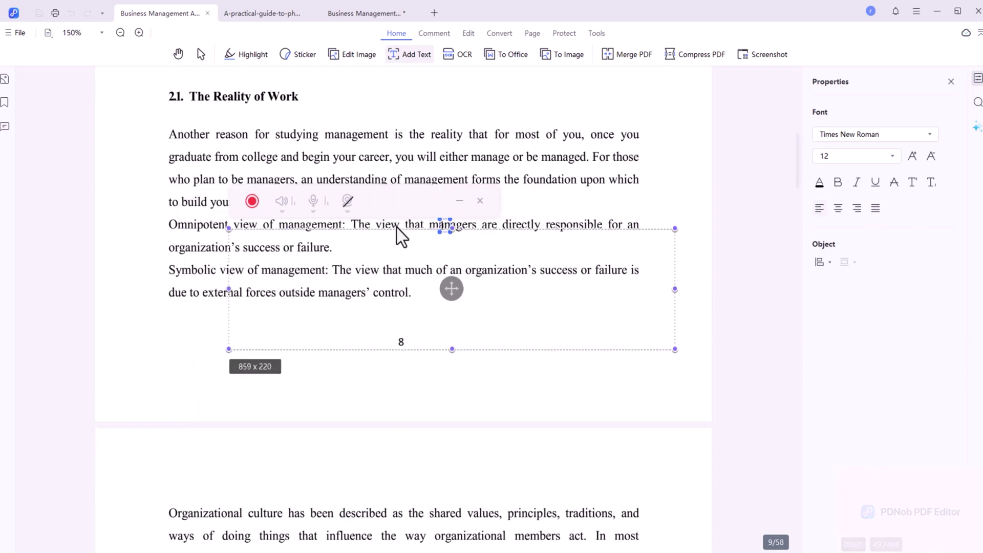
{"action": "left_click", "coordinate": [480, 200]}
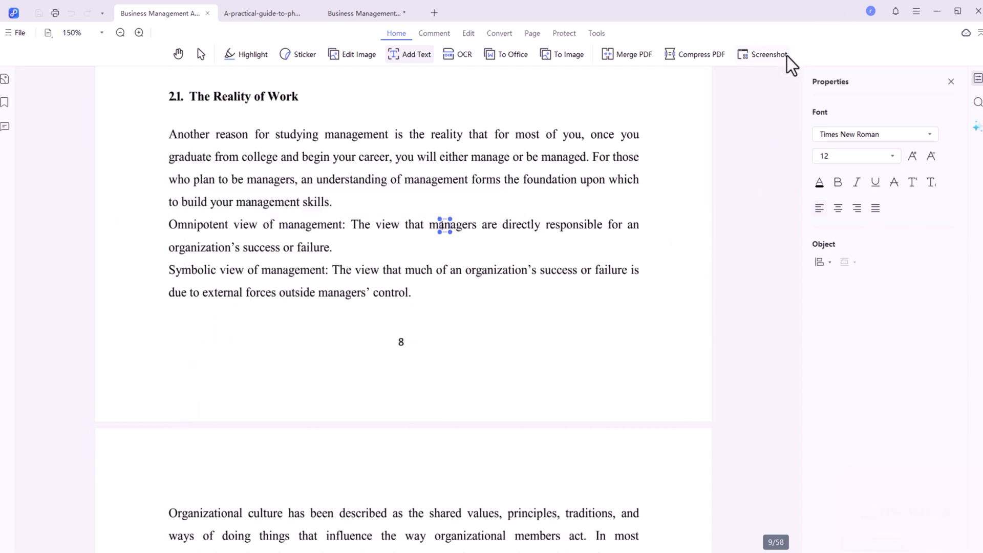
- Highlight the text "ortant feature of today's global environm" in the first paragraph of Chapter 2 on page 11
{"action": "left_click", "coordinate": [429, 35]}
{"action": "scroll", "coordinate": [632, 274], "scroll_direction": "down", "scroll_amount": 15}
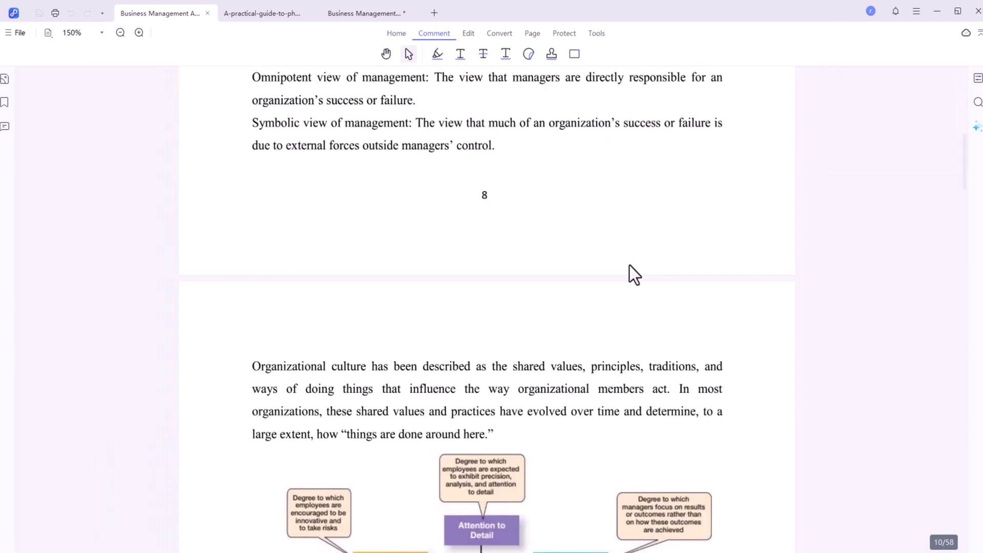
{"action": "left_click", "coordinate": [437, 55]}
{"action": "left_click_drag", "start_coordinate": [297, 190], "coordinate": [506, 191]}
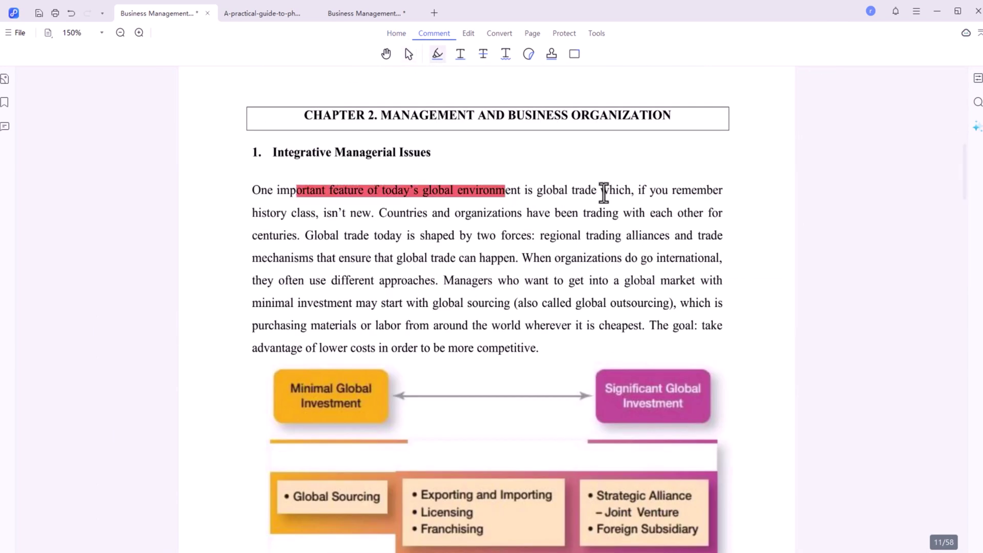
- Look through the sticker collection and place a Standard Business APPROVED stamp above the first paragraph on page 11
{"action": "left_click", "coordinate": [528, 53]}
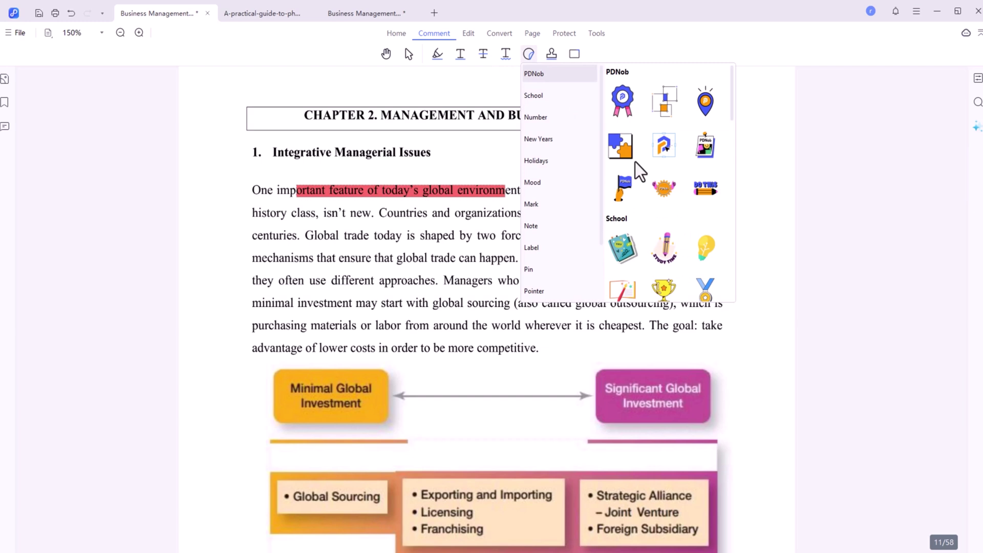
{"action": "left_click", "coordinate": [551, 53]}
{"action": "mouse_move", "coordinate": [582, 85]}
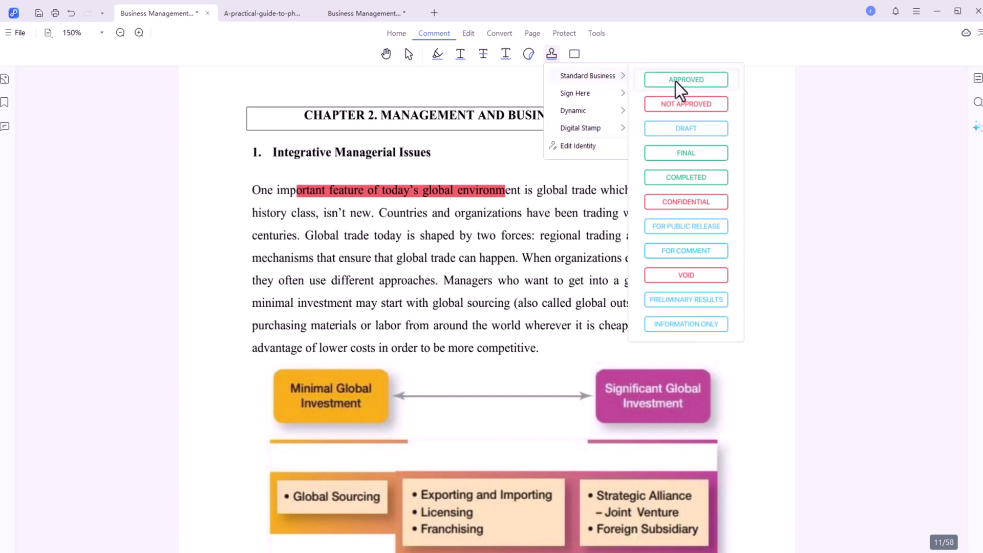
{"action": "left_click", "coordinate": [676, 80]}
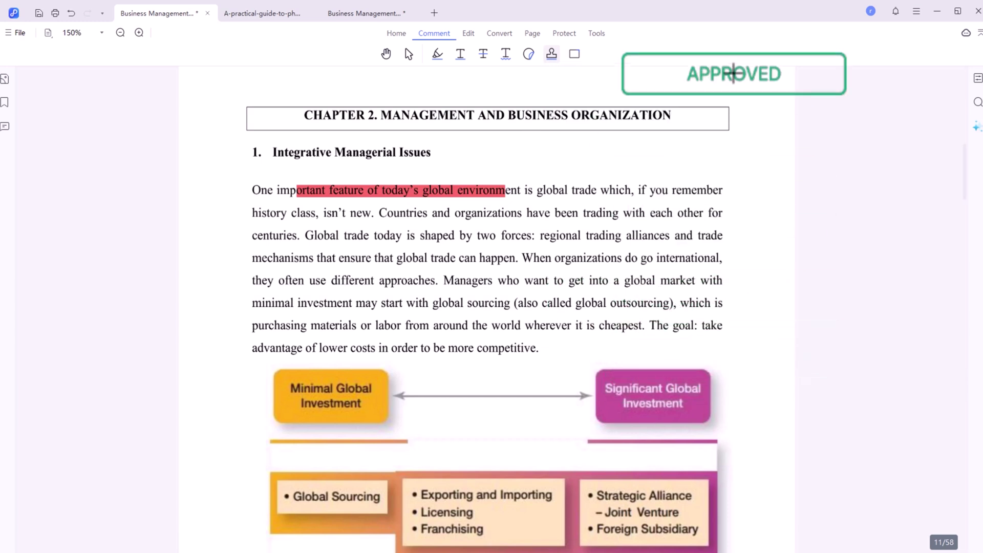
{"action": "left_click", "coordinate": [700, 166]}
- Draw two red lines on page 12, one above the first paragraph and one under its last line
{"action": "scroll", "coordinate": [720, 260], "scroll_direction": "down", "scroll_amount": 15}
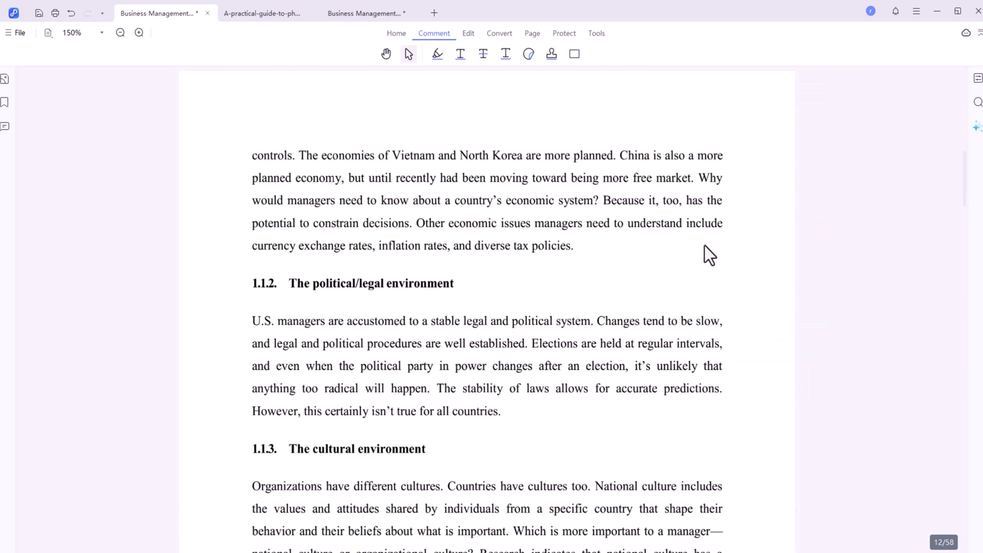
{"action": "left_click", "coordinate": [574, 54]}
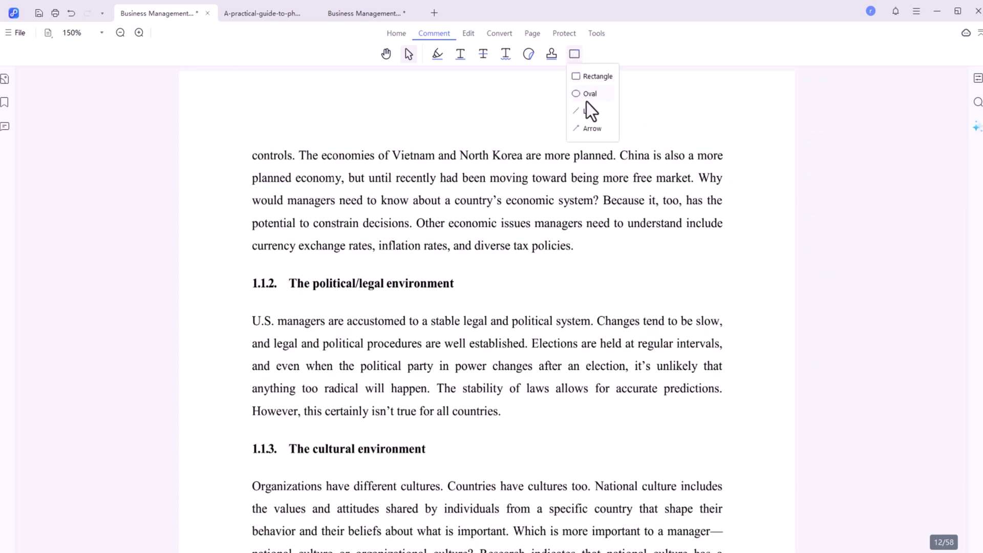
{"action": "left_click", "coordinate": [588, 111]}
{"action": "left_click_drag", "start_coordinate": [289, 115], "coordinate": [668, 106]}
{"action": "left_click_drag", "start_coordinate": [257, 259], "coordinate": [574, 261]}
- Draw a red arrow from beside the first paragraph's end toward the section 1.1.2 text
{"action": "left_click", "coordinate": [575, 54]}
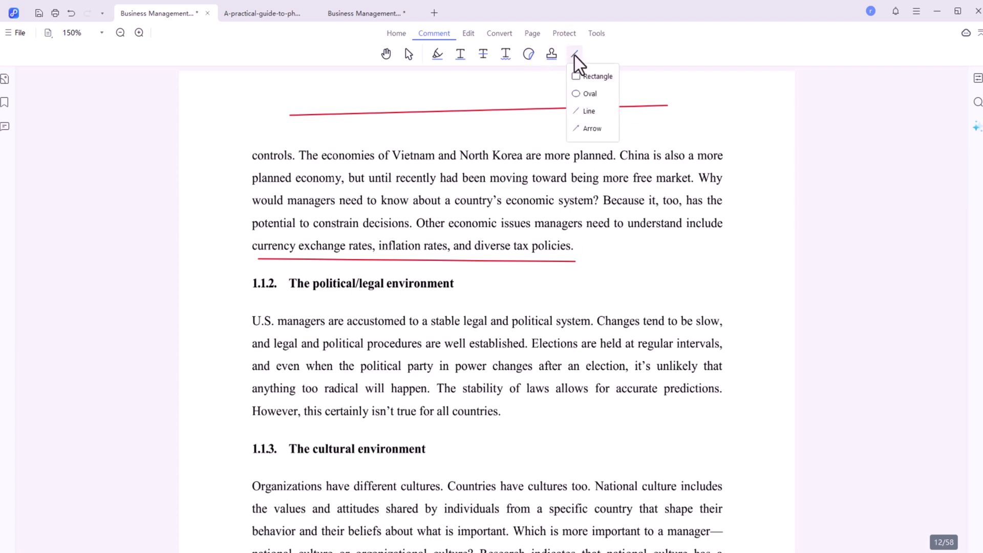
{"action": "left_click", "coordinate": [593, 129]}
{"action": "left_click_drag", "start_coordinate": [701, 245], "coordinate": [496, 298]}
- Circle "are well established" in section 1.1.2 with an oval and squiggly-underline "more free market. Why would managers need to know about a"
{"action": "left_click", "coordinate": [579, 51]}
{"action": "left_click", "coordinate": [592, 92]}
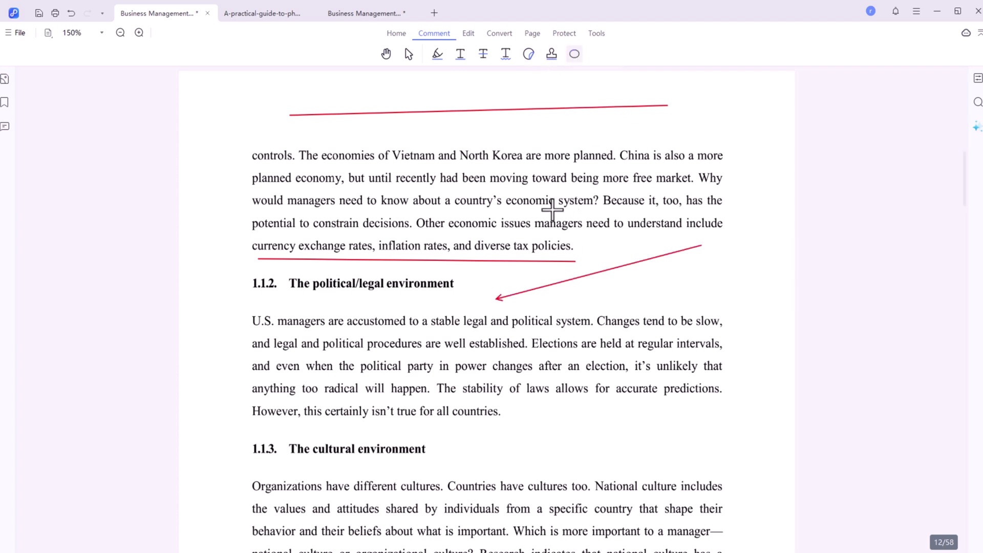
{"action": "mouse_move", "coordinate": [416, 305]}
{"action": "left_mouse_down"}
{"action": "mouse_move", "coordinate": [516, 383]}
{"action": "mouse_move", "coordinate": [517, 369]}
{"action": "left_mouse_up"}
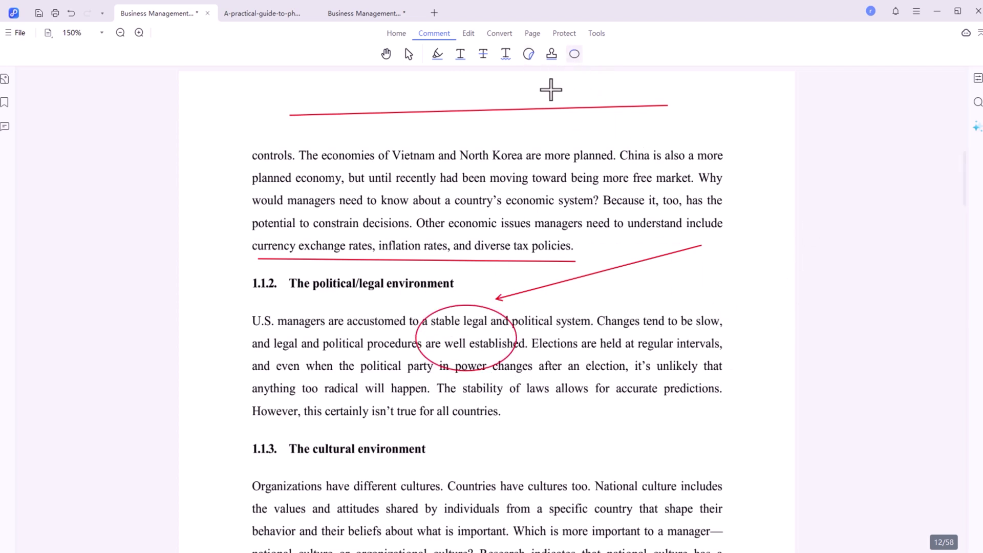
{"action": "left_click", "coordinate": [506, 54]}
{"action": "left_click_drag", "start_coordinate": [452, 200], "coordinate": [603, 179]}
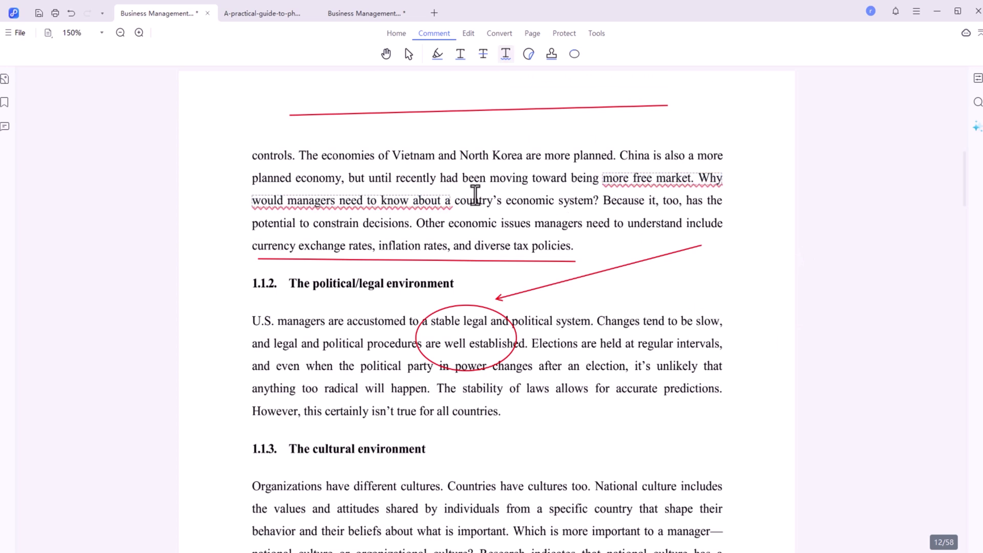
- Try to crop page 12 by pulling the crop frame in from the page edges, and leave crop mode
{"action": "left_click", "coordinate": [470, 34]}
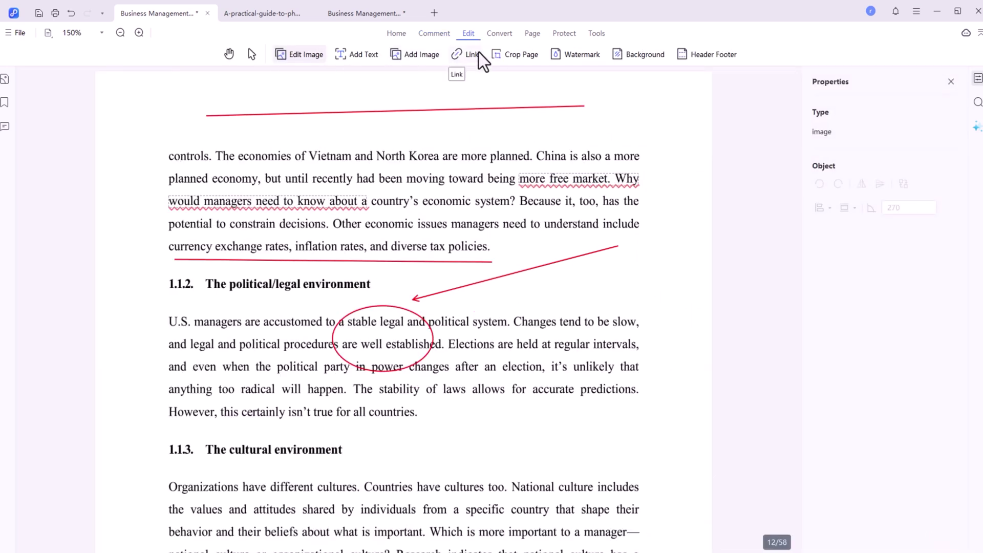
{"action": "left_click", "coordinate": [532, 55]}
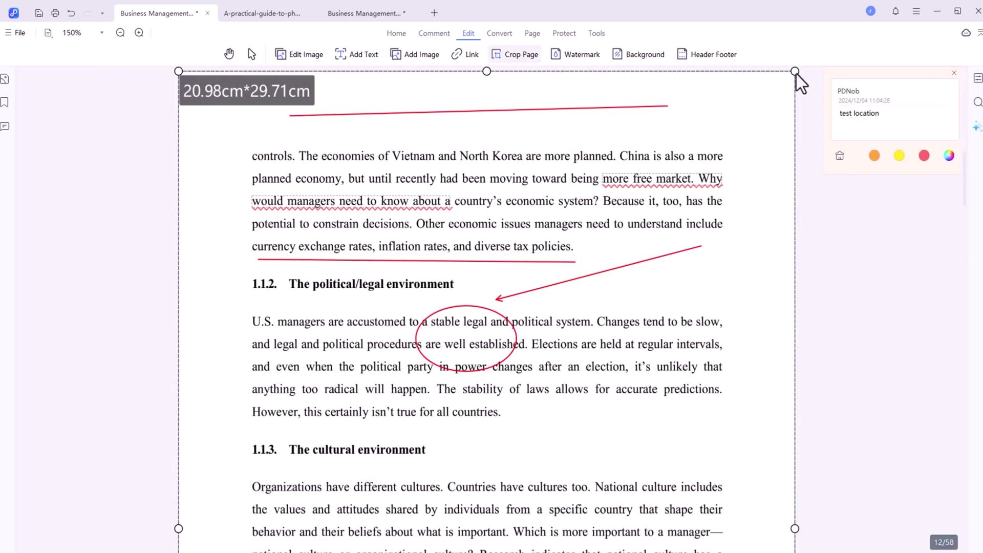
{"action": "left_click_drag", "start_coordinate": [795, 72], "coordinate": [681, 248]}
{"action": "left_click_drag", "start_coordinate": [519, 349], "coordinate": [592, 192]}
{"action": "scroll", "coordinate": [584, 219], "scroll_direction": "down", "scroll_amount": 5}
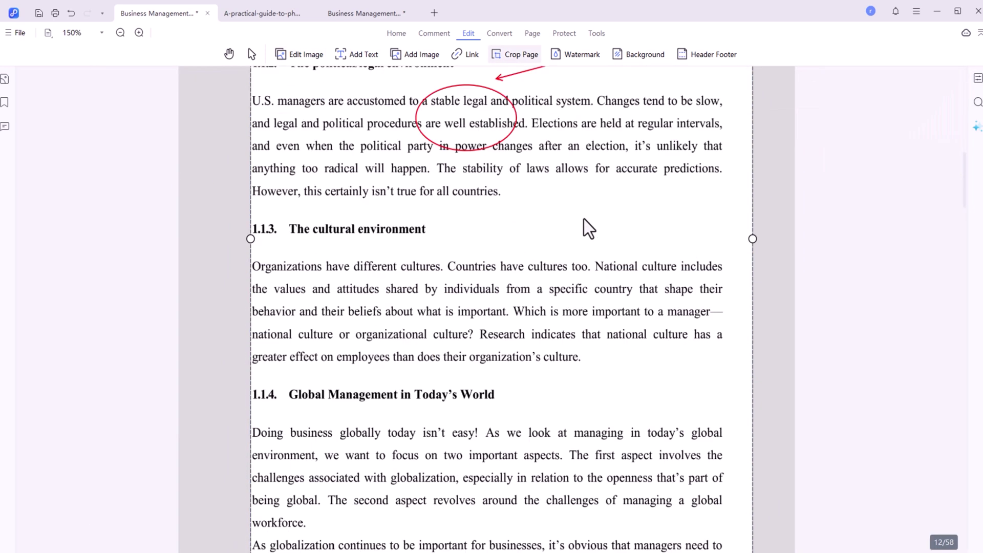
{"action": "scroll", "coordinate": [583, 219], "scroll_direction": "up", "scroll_amount": 5}
{"action": "left_click", "coordinate": [517, 55]}
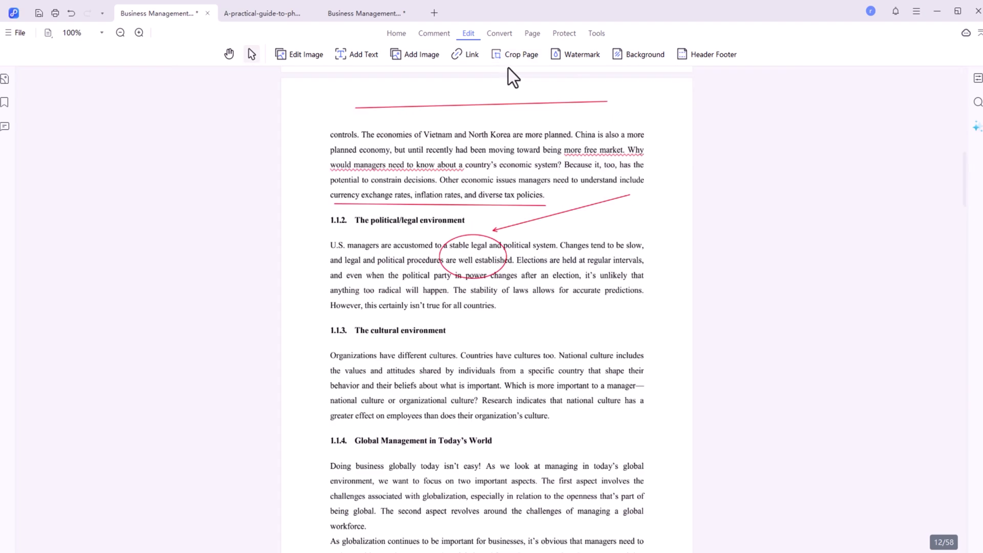
- Preview a text watermark reading "test" on all pages at 13% opacity and 36% of the page, and discard it
{"action": "left_click", "coordinate": [583, 57]}
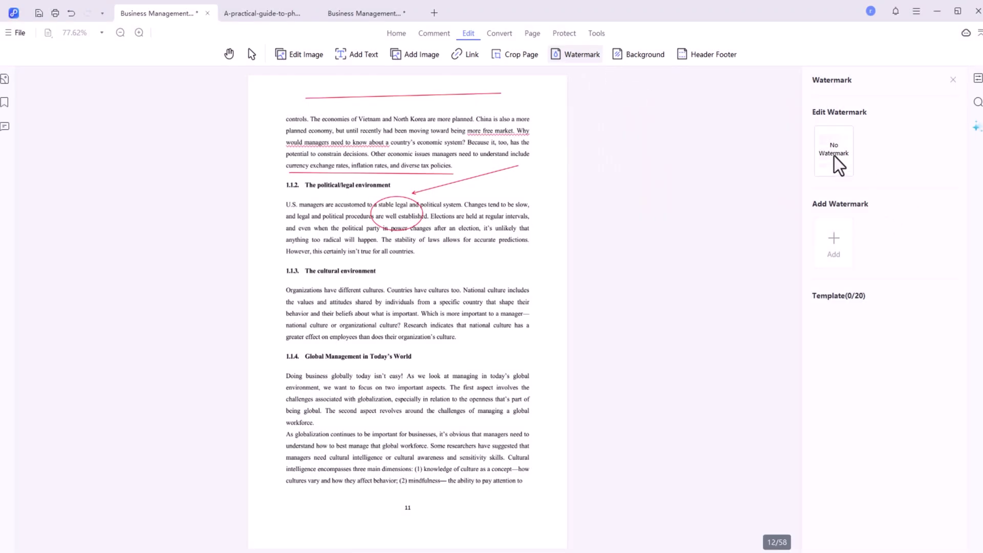
{"action": "left_click", "coordinate": [836, 241]}
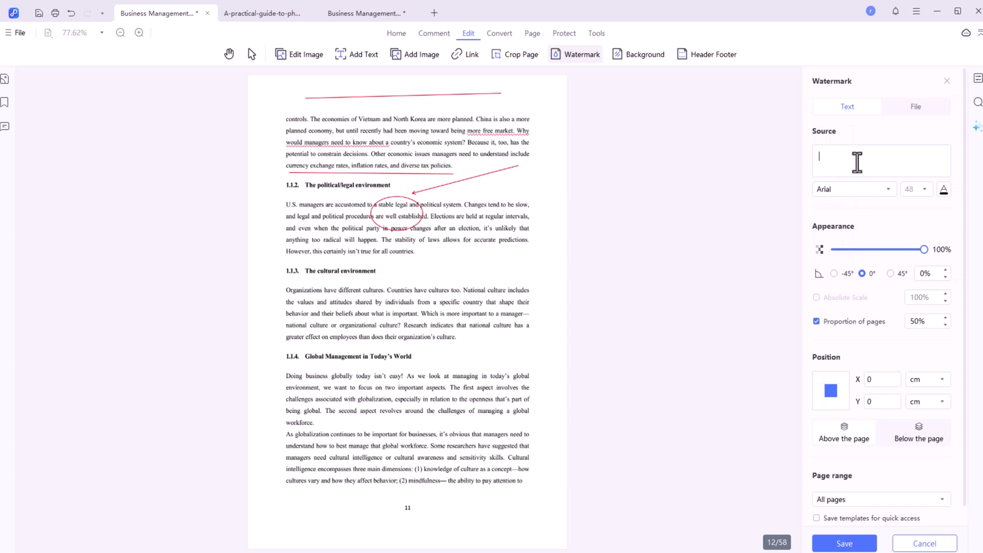
{"action": "type", "text": "tes"}
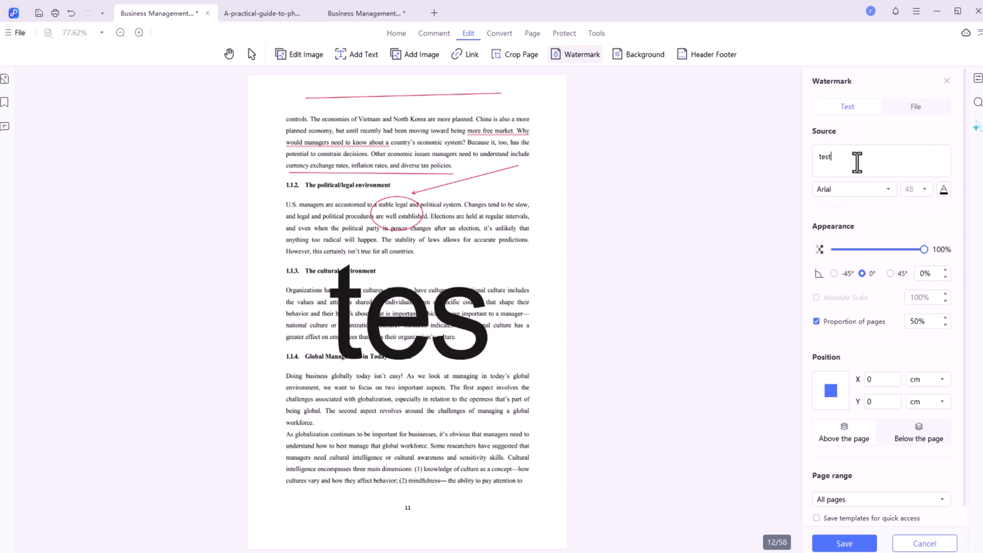
{"action": "type", "text": "t"}
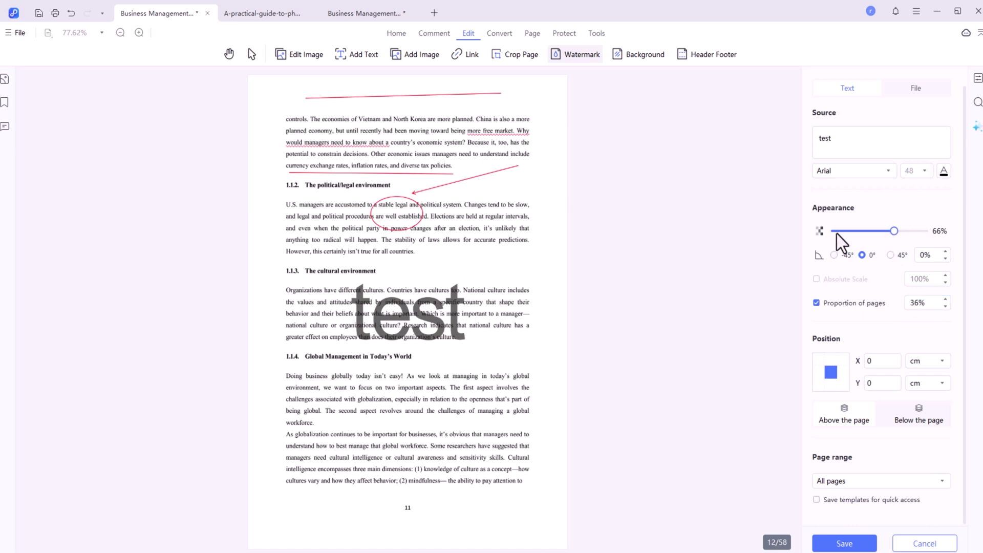
{"action": "left_click_drag", "start_coordinate": [895, 231], "coordinate": [842, 233]}
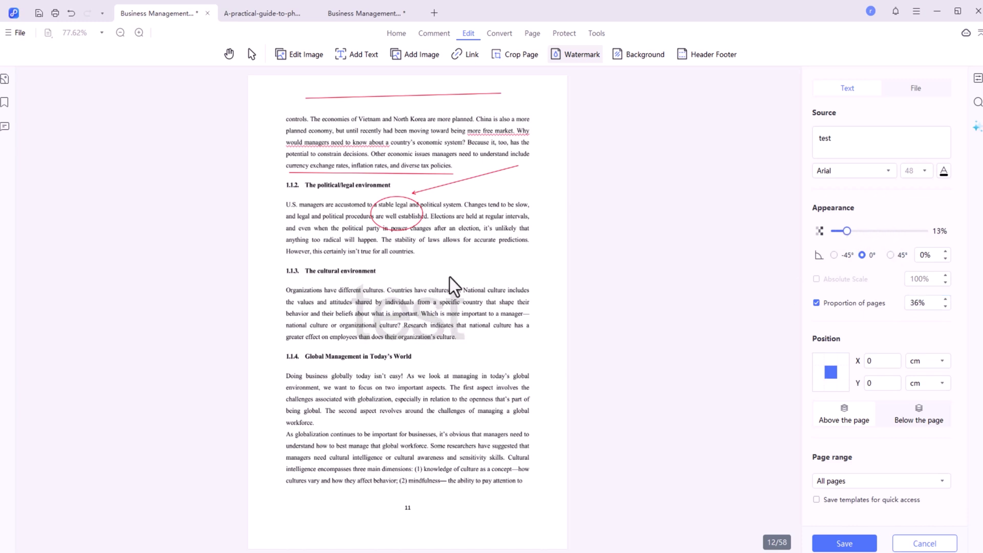
{"action": "scroll", "coordinate": [478, 334], "scroll_direction": "down", "scroll_amount": 10}
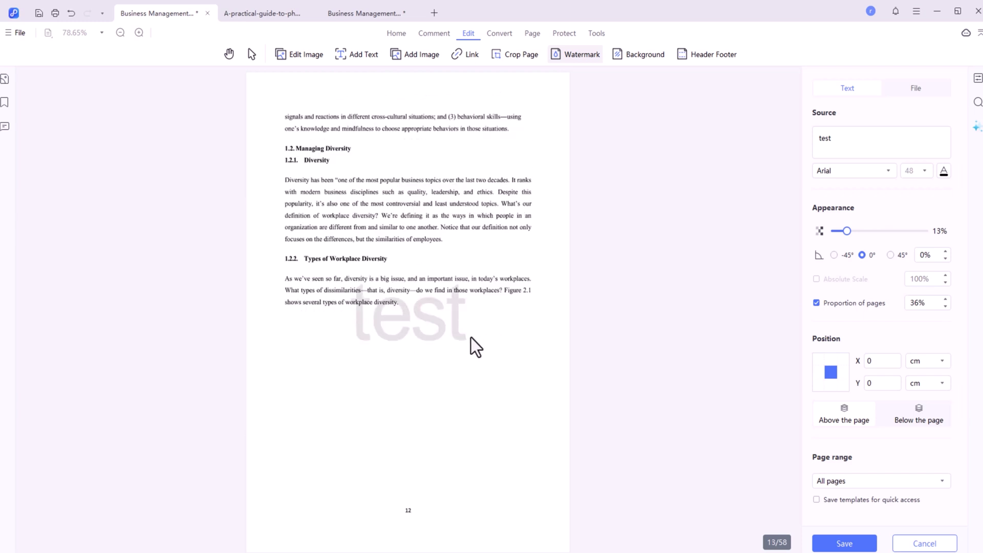
{"action": "left_click", "coordinate": [925, 544]}
- Try grey, dark blue and teal as the background colour for all pages, and discard the background
{"action": "left_click", "coordinate": [647, 58]}
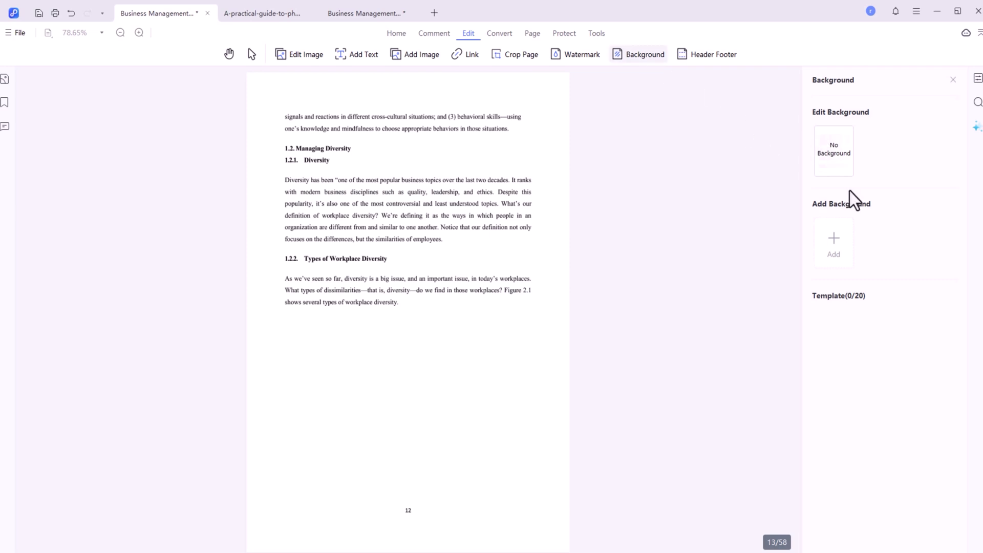
{"action": "left_click", "coordinate": [836, 239]}
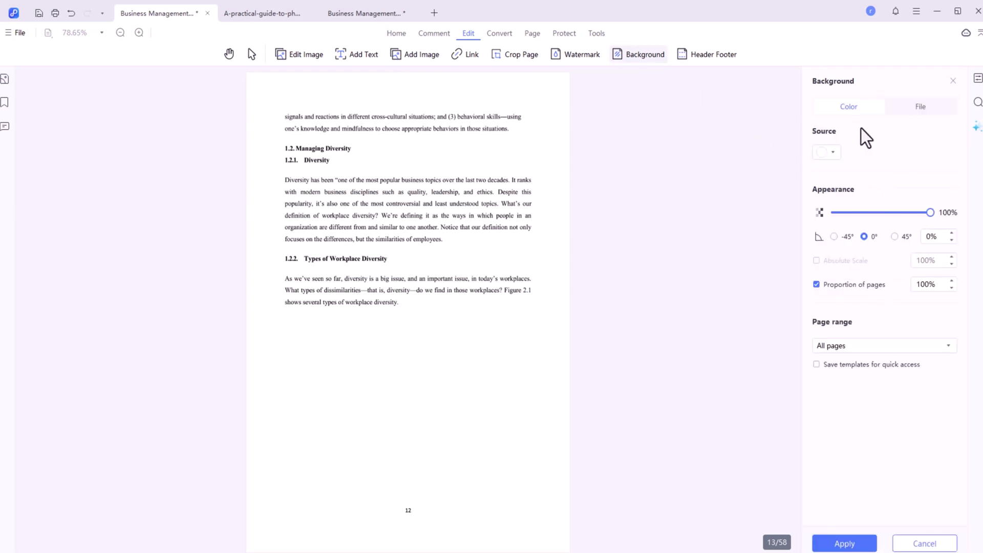
{"action": "left_click", "coordinate": [822, 153]}
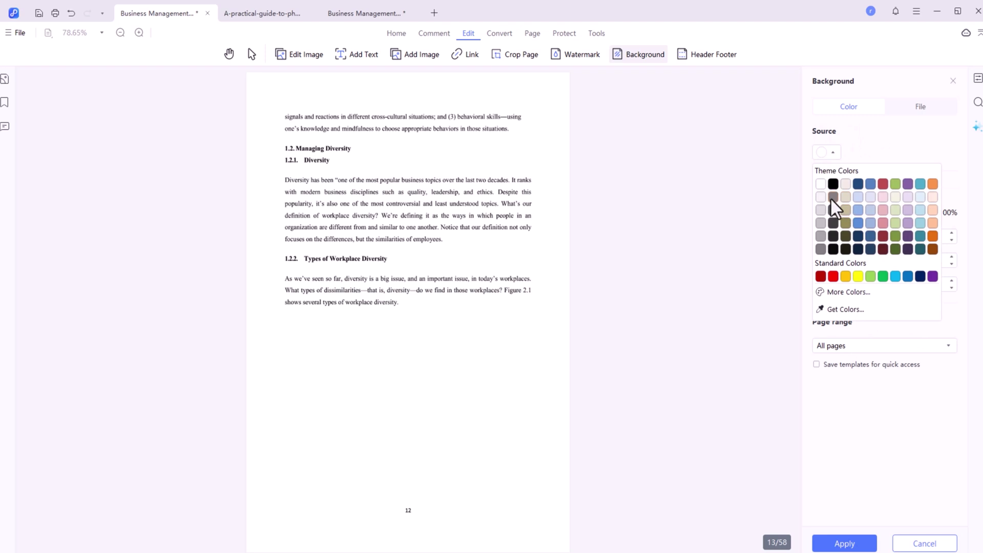
{"action": "left_click", "coordinate": [831, 198]}
{"action": "left_click", "coordinate": [833, 152]}
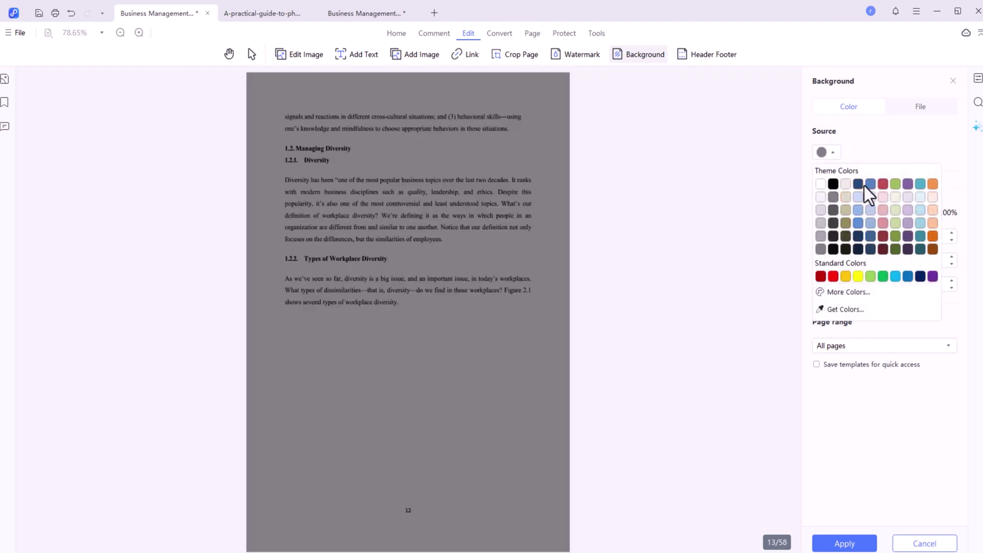
{"action": "left_click", "coordinate": [861, 185]}
{"action": "left_click", "coordinate": [831, 153]}
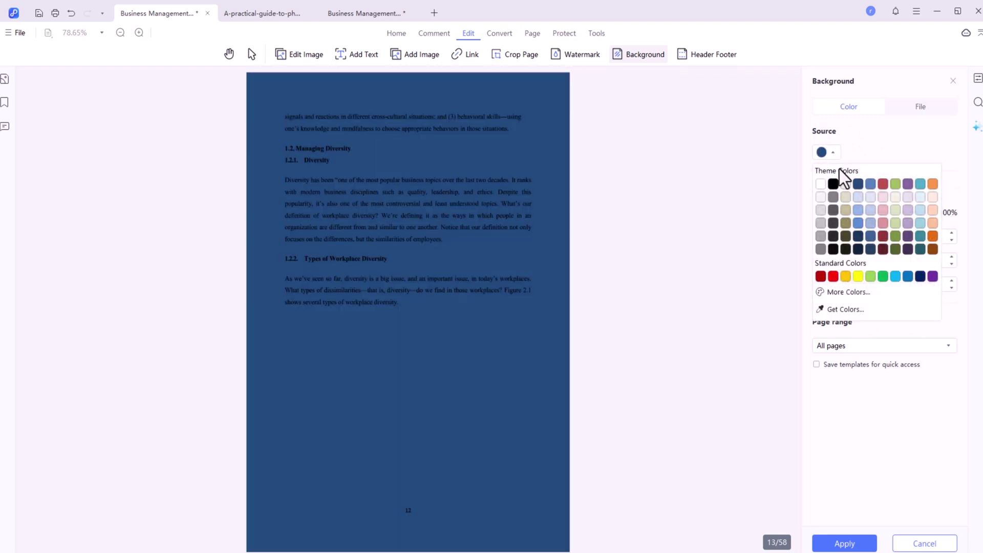
{"action": "left_click", "coordinate": [920, 183]}
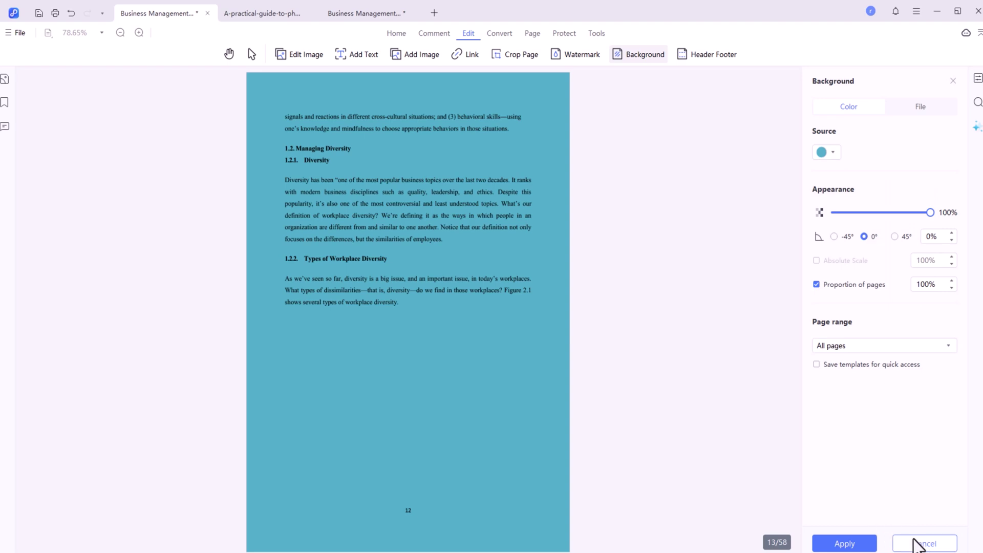
{"action": "left_click", "coordinate": [922, 546]}
- Preview a header reading "test" in 14-point Arial on all pages, and discard it
{"action": "left_click", "coordinate": [705, 58]}
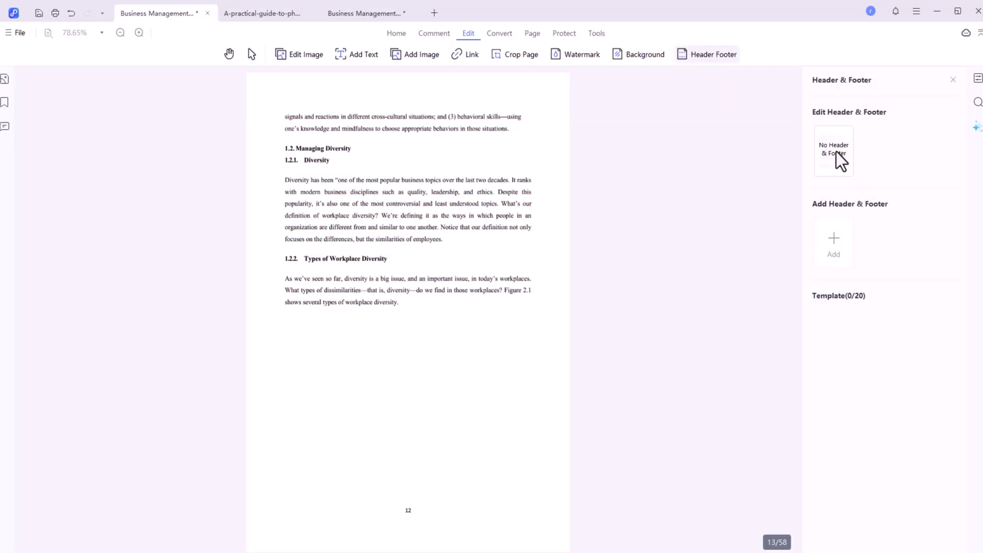
{"action": "left_click", "coordinate": [840, 231]}
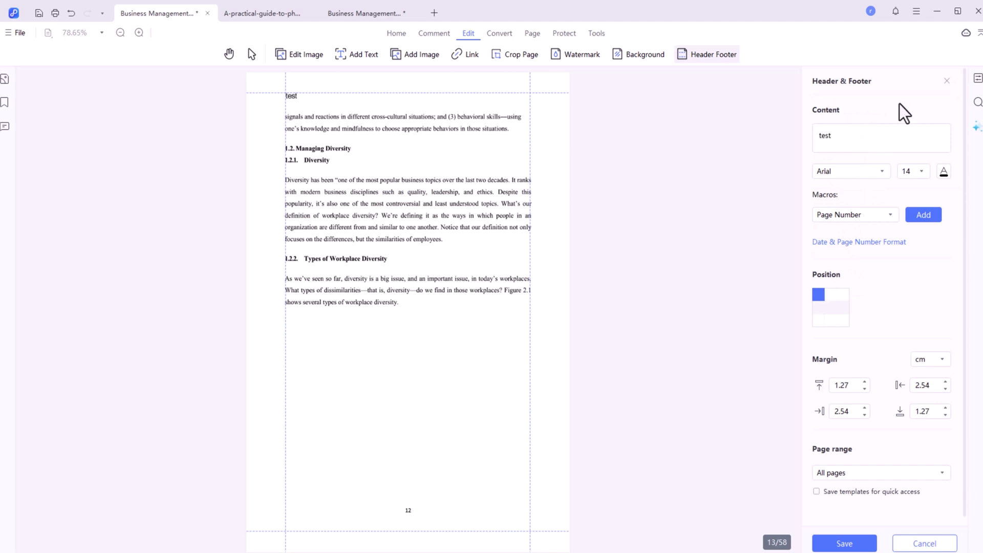
{"action": "scroll", "coordinate": [902, 314], "scroll_direction": "down", "scroll_amount": 1}
{"action": "scroll", "coordinate": [922, 389], "scroll_direction": "up", "scroll_amount": 1}
{"action": "left_click", "coordinate": [927, 543]}
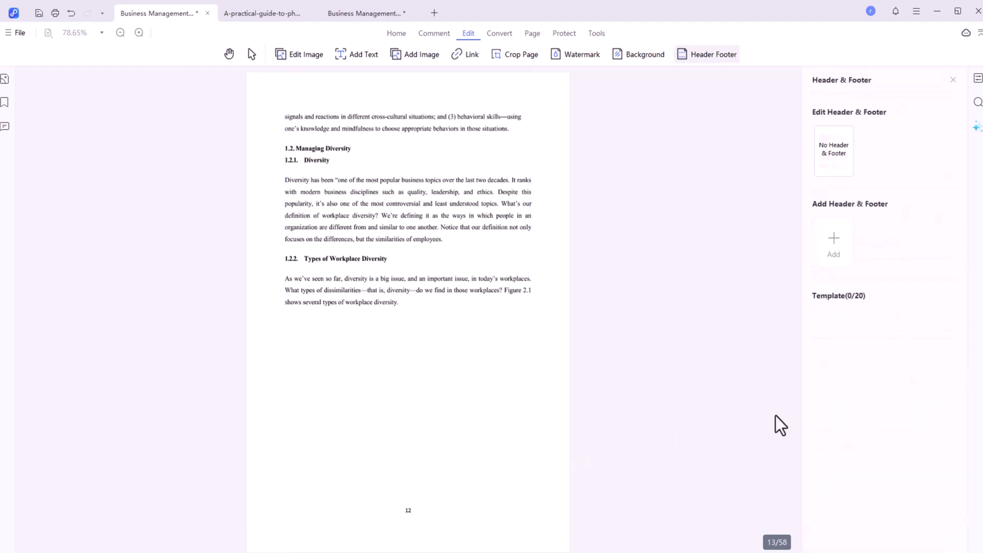
- Reorder the document pages by moving page 14 to position 2, page 5 to position 4 and page 6 to position 5
{"action": "left_click", "coordinate": [503, 34]}
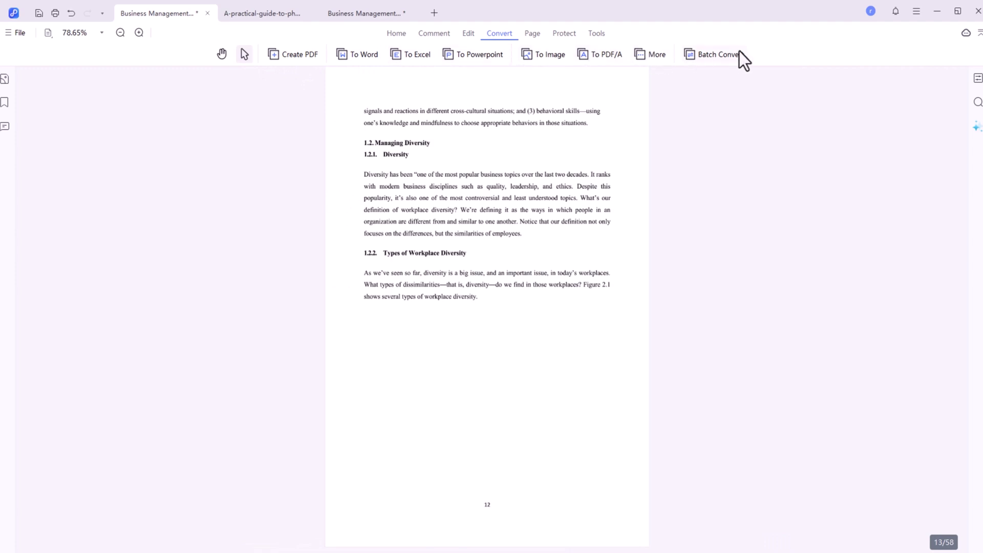
{"action": "left_click", "coordinate": [530, 35]}
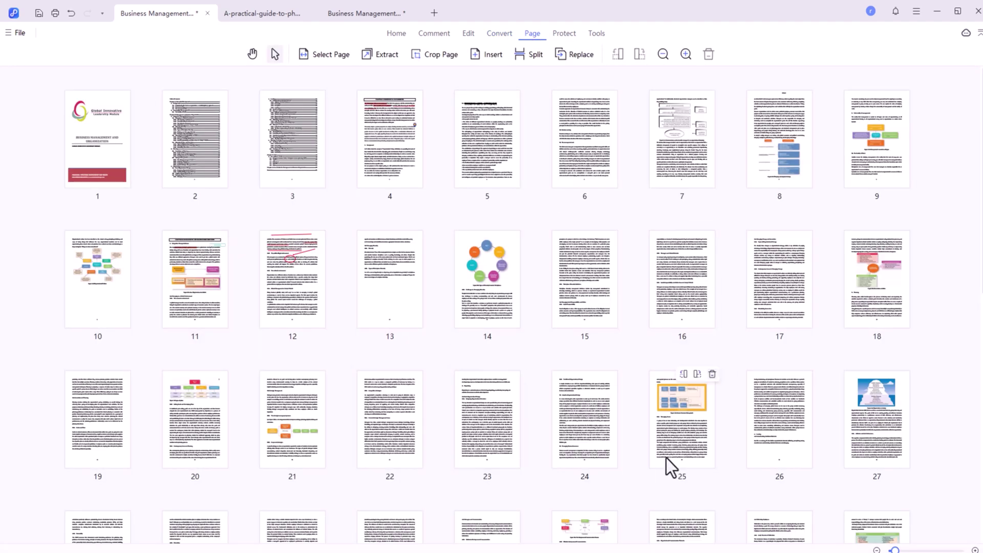
{"action": "scroll", "coordinate": [446, 241], "scroll_direction": "down", "scroll_amount": 2}
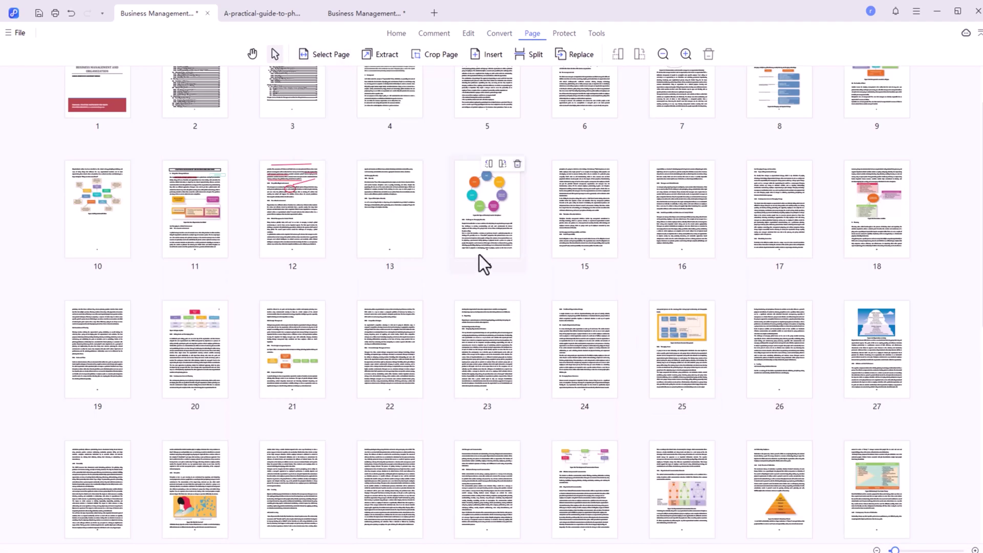
{"action": "scroll", "coordinate": [492, 285], "scroll_direction": "up", "scroll_amount": 2}
{"action": "left_click_drag", "start_coordinate": [484, 292], "coordinate": [189, 205]}
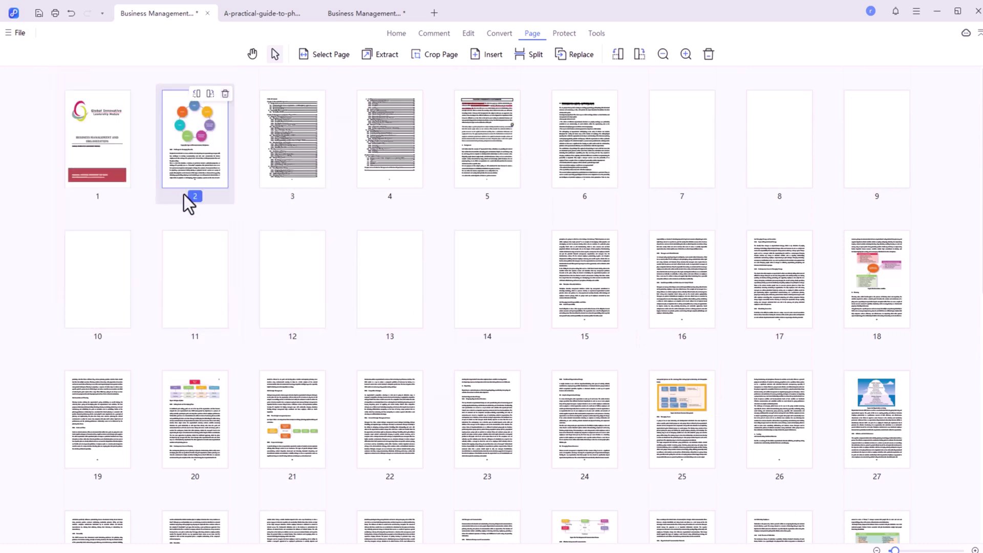
{"action": "left_click_drag", "start_coordinate": [460, 134], "coordinate": [423, 217]}
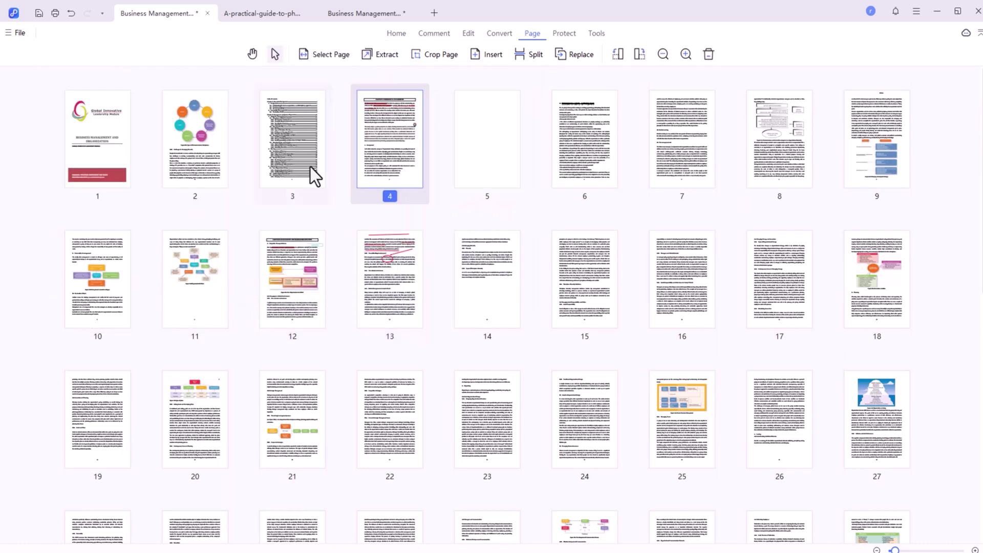
{"action": "left_click", "coordinate": [581, 161]}
{"action": "left_click_drag", "start_coordinate": [582, 161], "coordinate": [438, 176]}
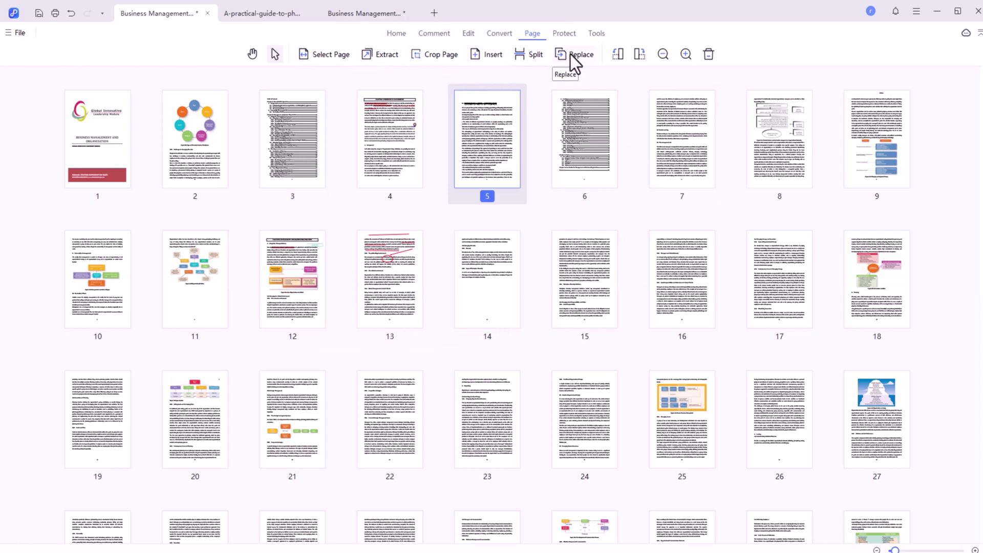
- Enlarge the page thumbnails to two per row and look through the document's pages
{"action": "left_click", "coordinate": [686, 54]}
{"action": "left_click", "coordinate": [686, 54]}
{"action": "scroll", "coordinate": [661, 225], "scroll_direction": "down", "scroll_amount": 10}
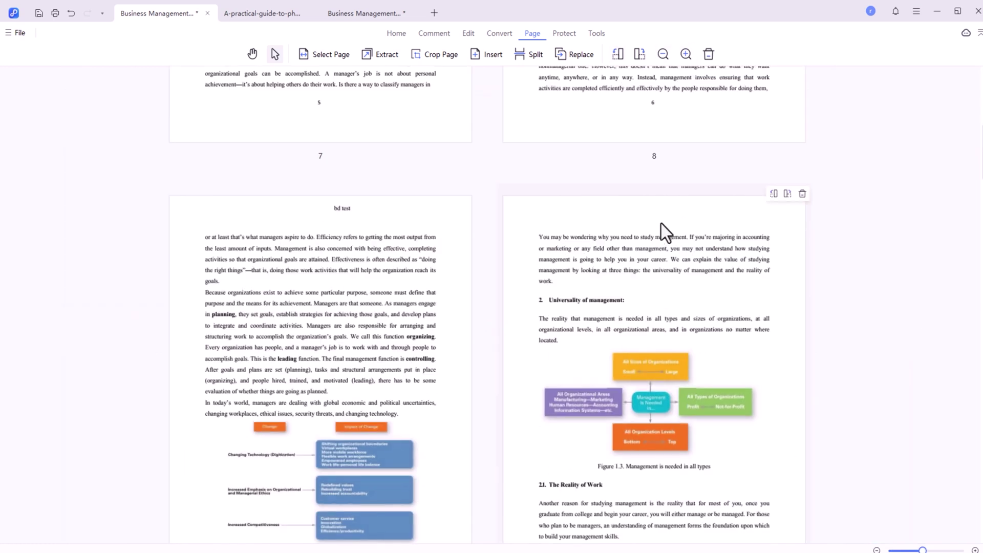
{"action": "scroll", "coordinate": [661, 223], "scroll_direction": "down", "scroll_amount": 5}
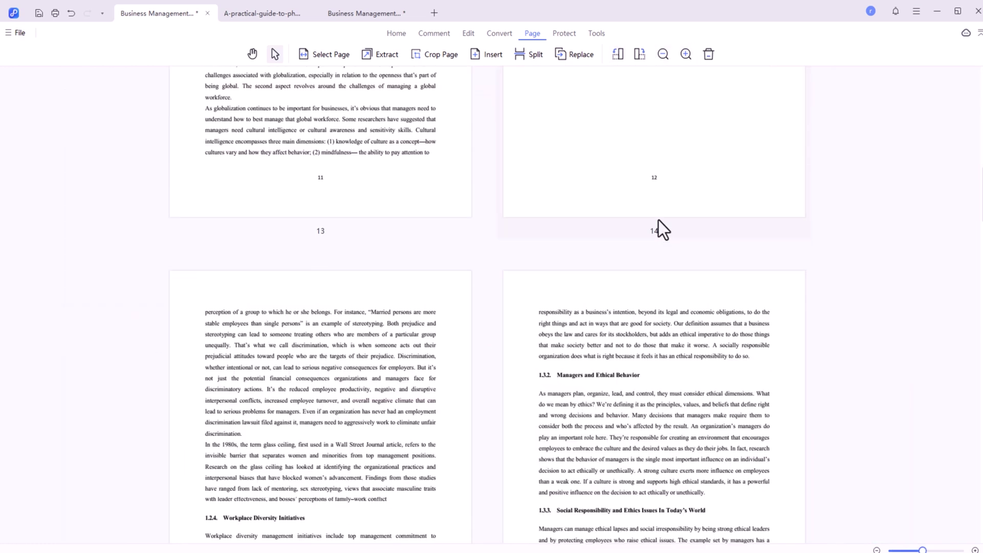
- Examine the encryption options for opening, editing and page extraction passwords, and leave them without setting any
{"action": "left_click", "coordinate": [565, 34]}
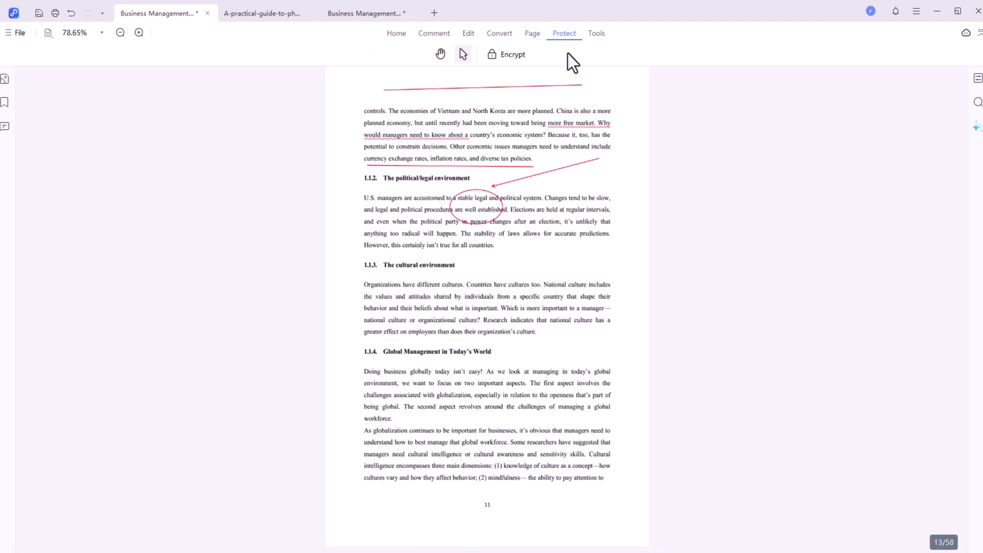
{"action": "left_click", "coordinate": [500, 58]}
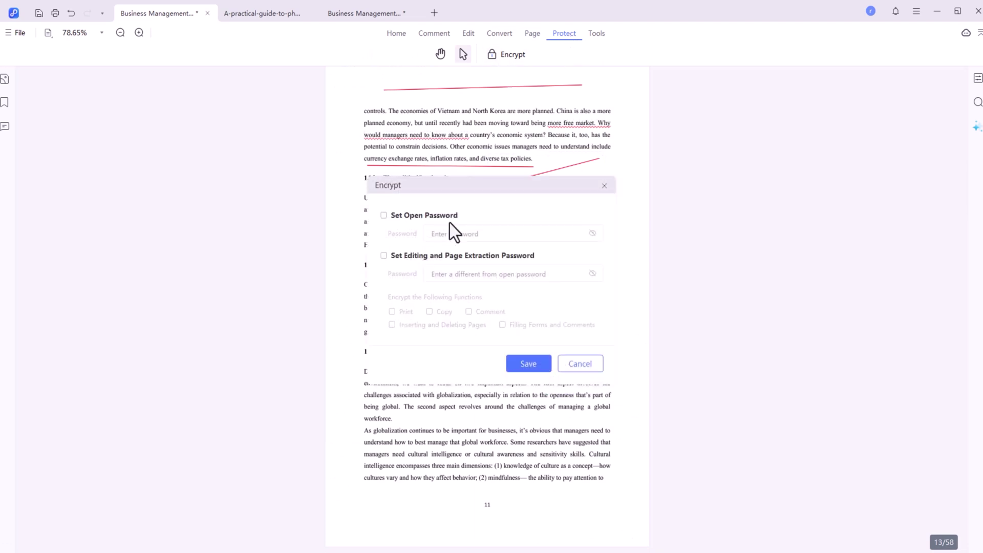
{"action": "left_click", "coordinate": [579, 362]}
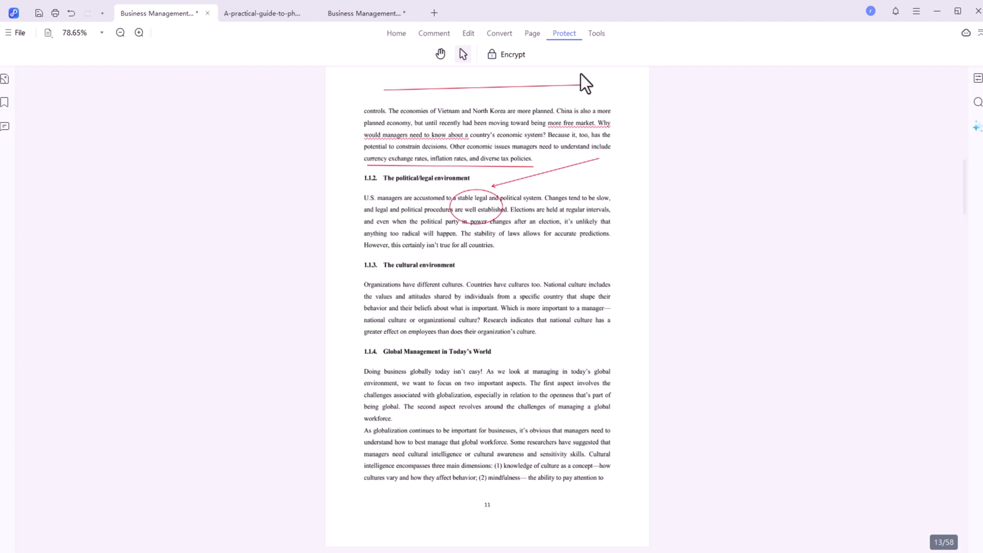
- Look over the merge, compress, screenshot and OCR tools and the file commands for opening, saving, printing and exporting
{"action": "left_click", "coordinate": [594, 37]}
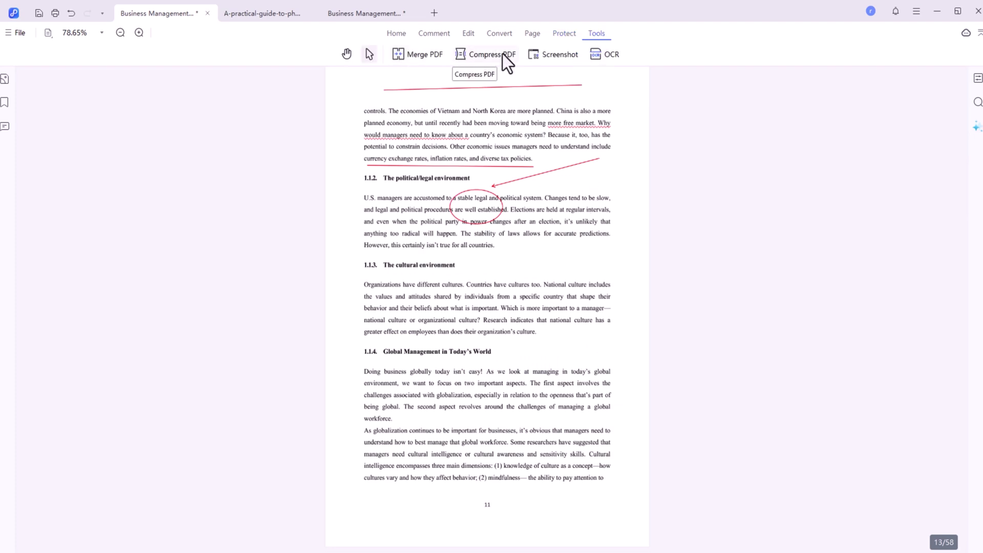
{"action": "left_click", "coordinate": [457, 192]}
{"action": "scroll", "coordinate": [354, 317], "scroll_direction": "down", "scroll_amount": 6}
{"action": "scroll", "coordinate": [351, 328], "scroll_direction": "up", "scroll_amount": 6}
{"action": "left_click", "coordinate": [21, 33]}
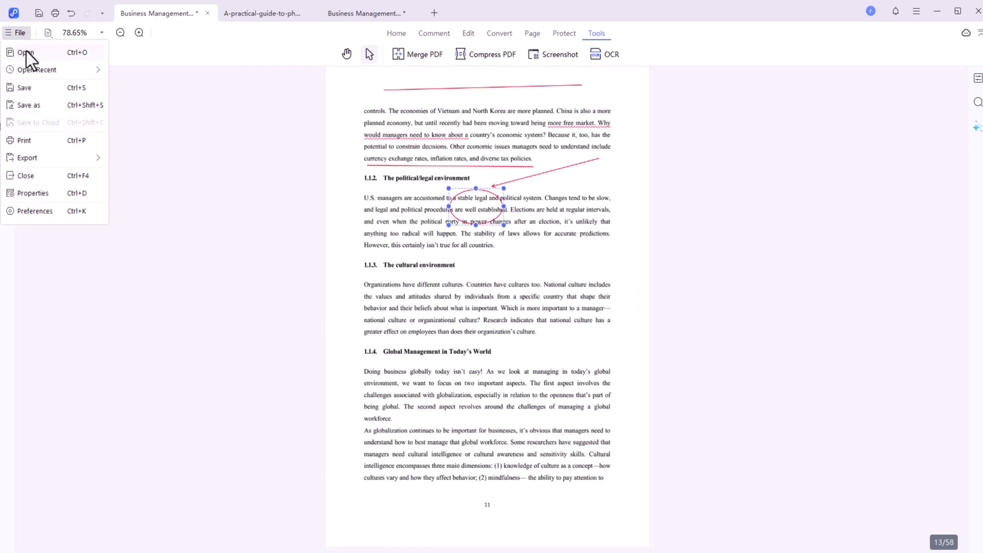
{"action": "left_click", "coordinate": [17, 13]}
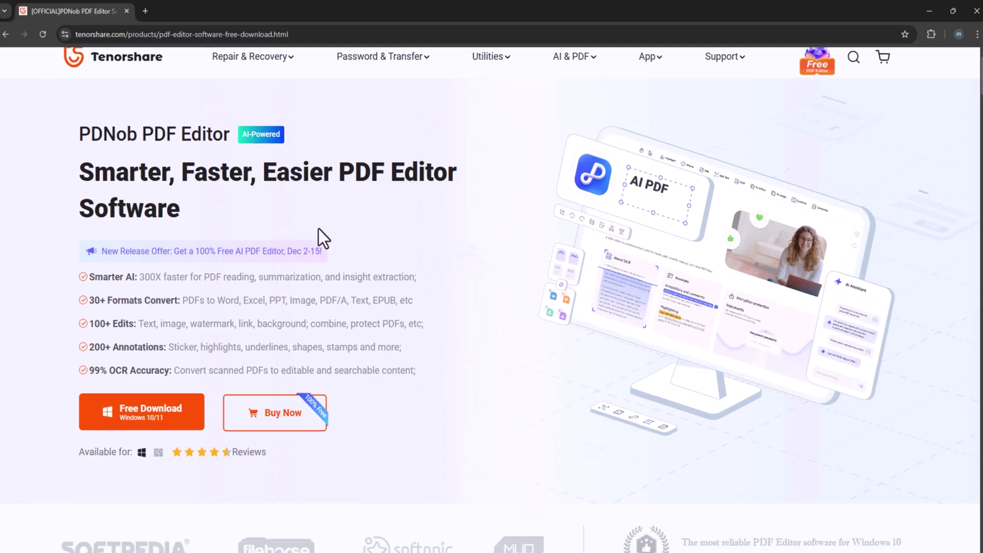
- Switch to the browser's PDNob PDF Editor product page, open the Windows purchase page and review its license plans
{"action": "scroll", "coordinate": [319, 229], "scroll_direction": "down", "scroll_amount": 2}
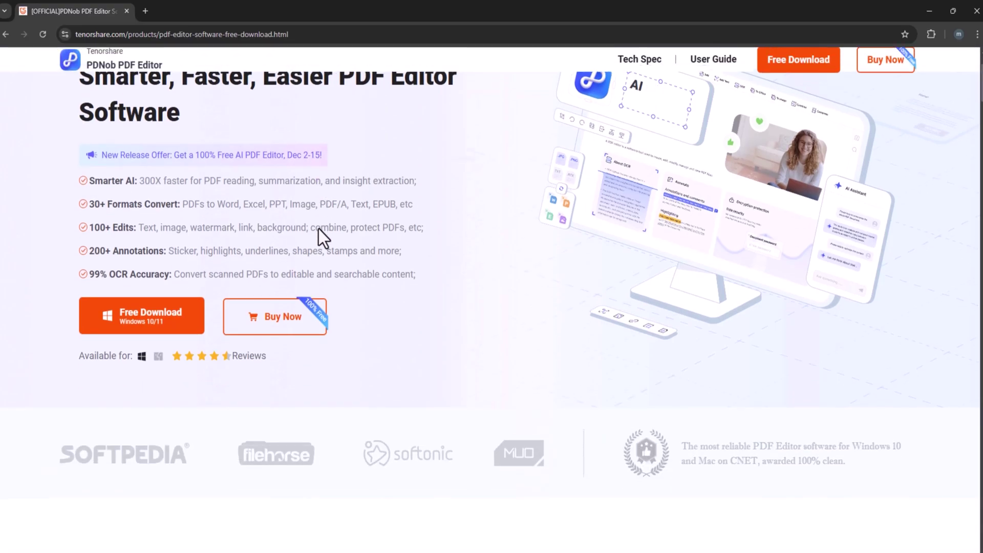
{"action": "scroll", "coordinate": [318, 229], "scroll_direction": "up", "scroll_amount": 2}
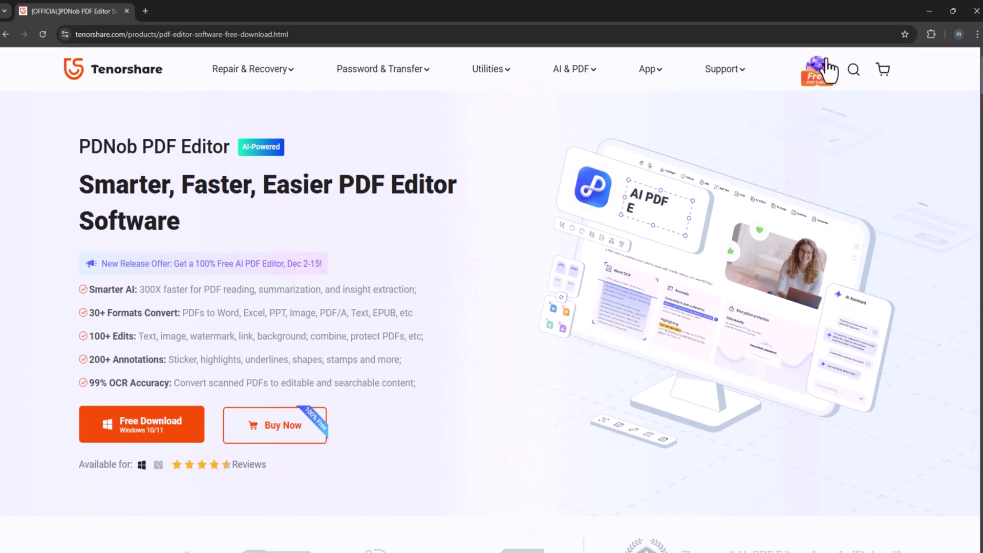
{"action": "left_click", "coordinate": [290, 444]}
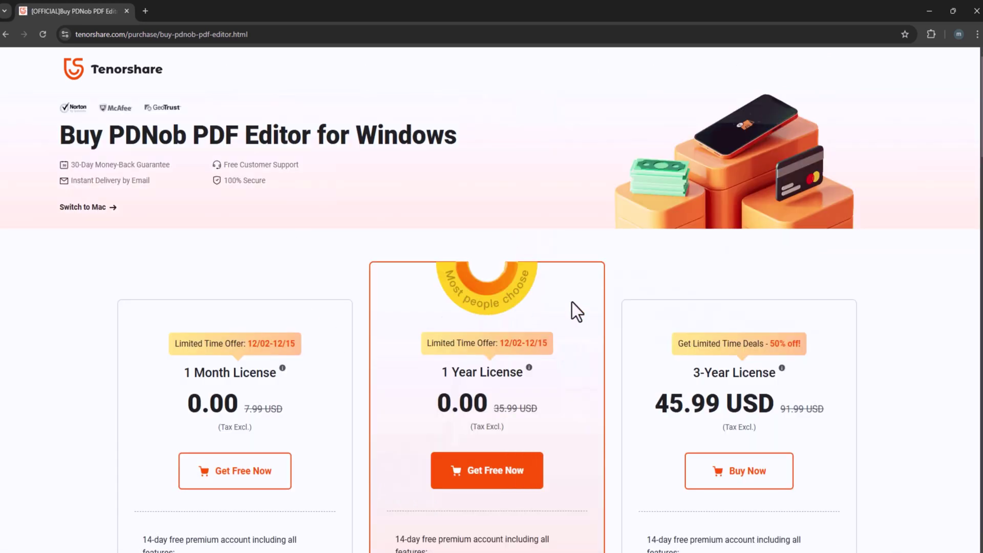
{"action": "scroll", "coordinate": [572, 302], "scroll_direction": "down", "scroll_amount": 3}
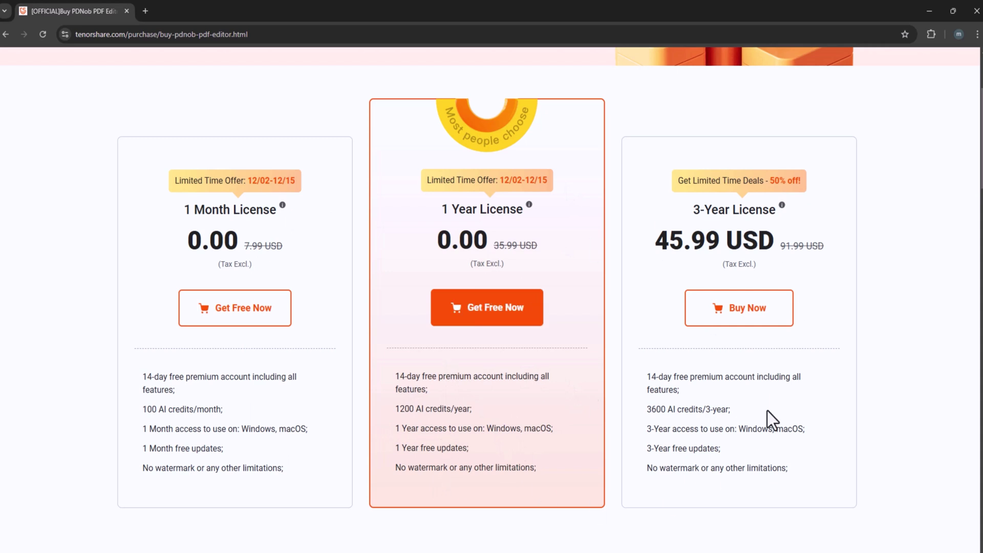
{"action": "scroll", "coordinate": [807, 414], "scroll_direction": "up", "scroll_amount": 1}
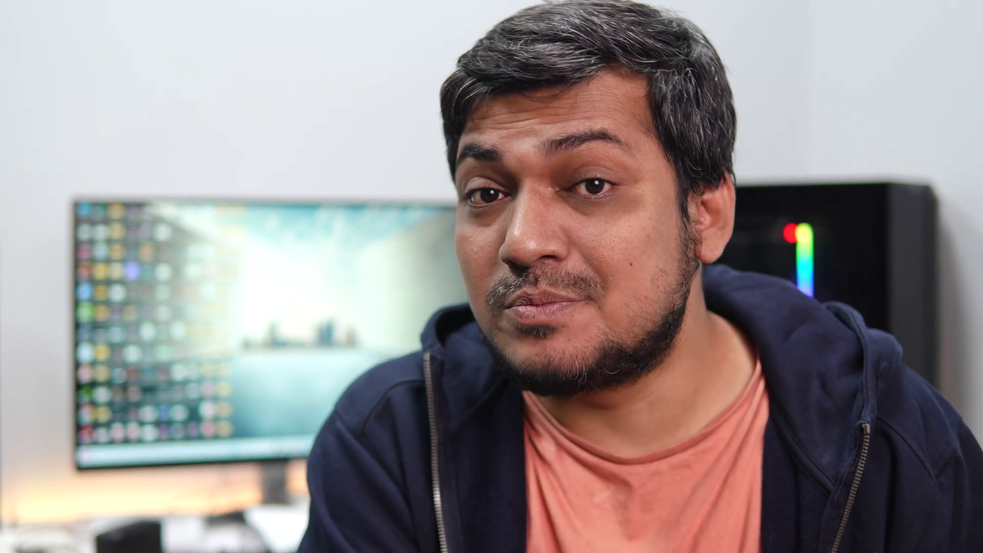